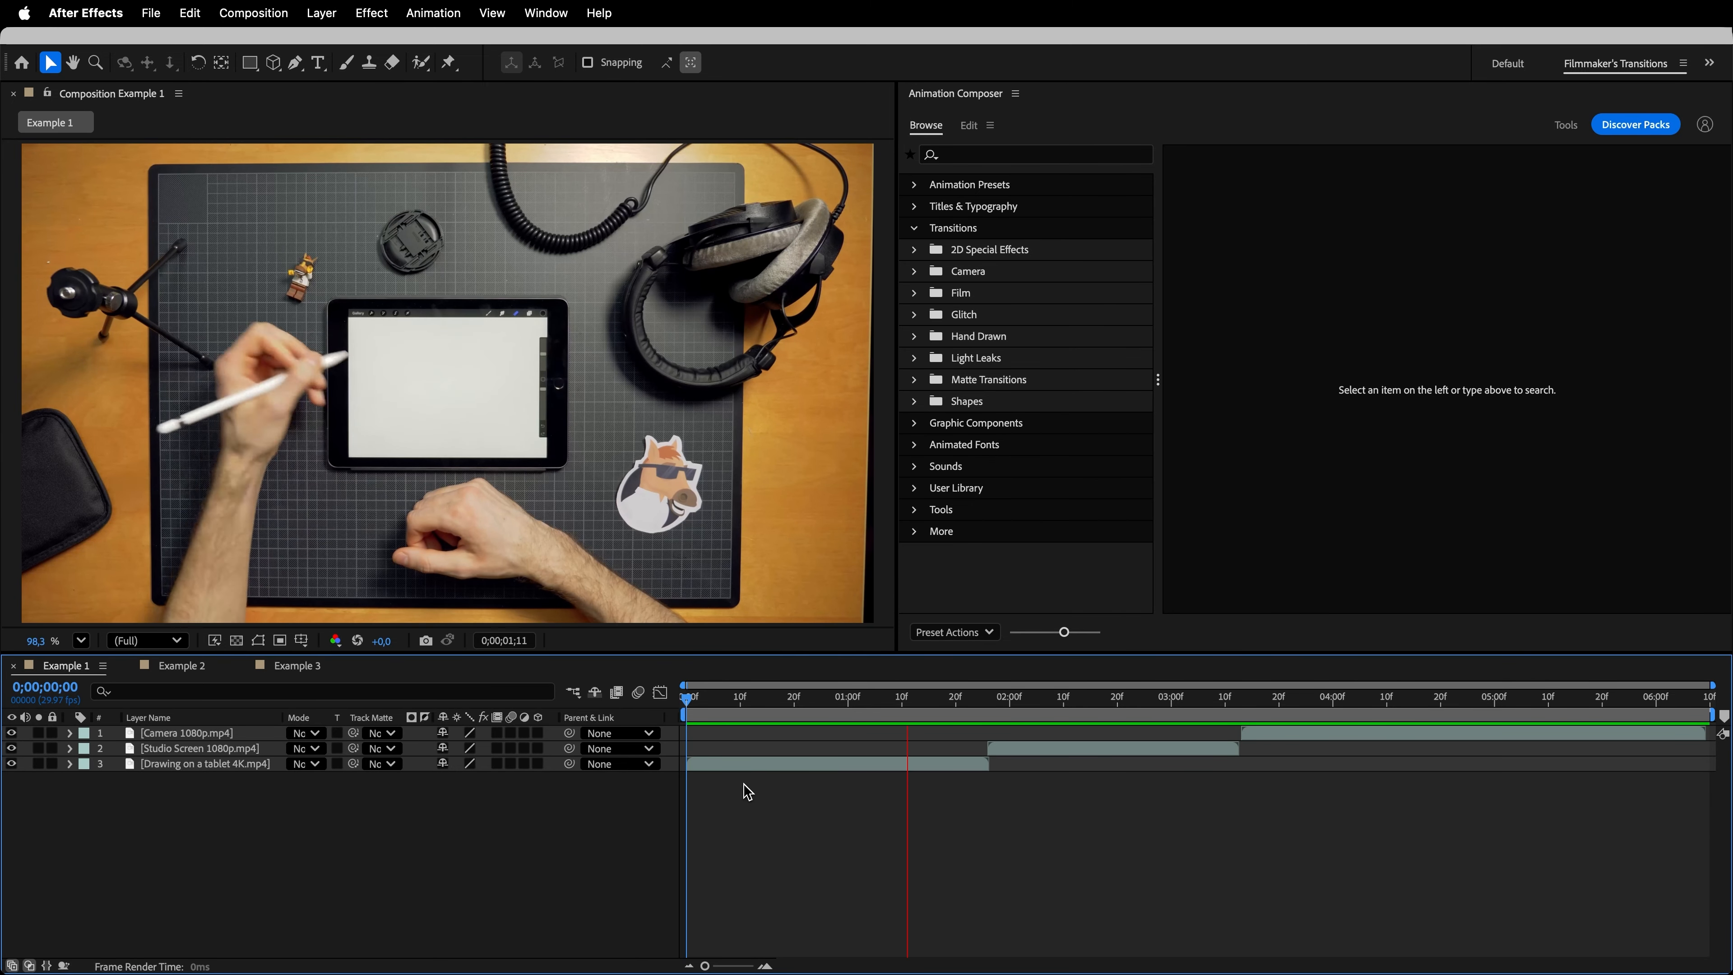
- Add the left-direction Pan Short 1 & Hit camera transition without sound between the Drawing on a tablet and Studio Screen clips
{"action": "left_click", "coordinate": [874, 767]}
{"action": "left_click", "coordinate": [1017, 751]}
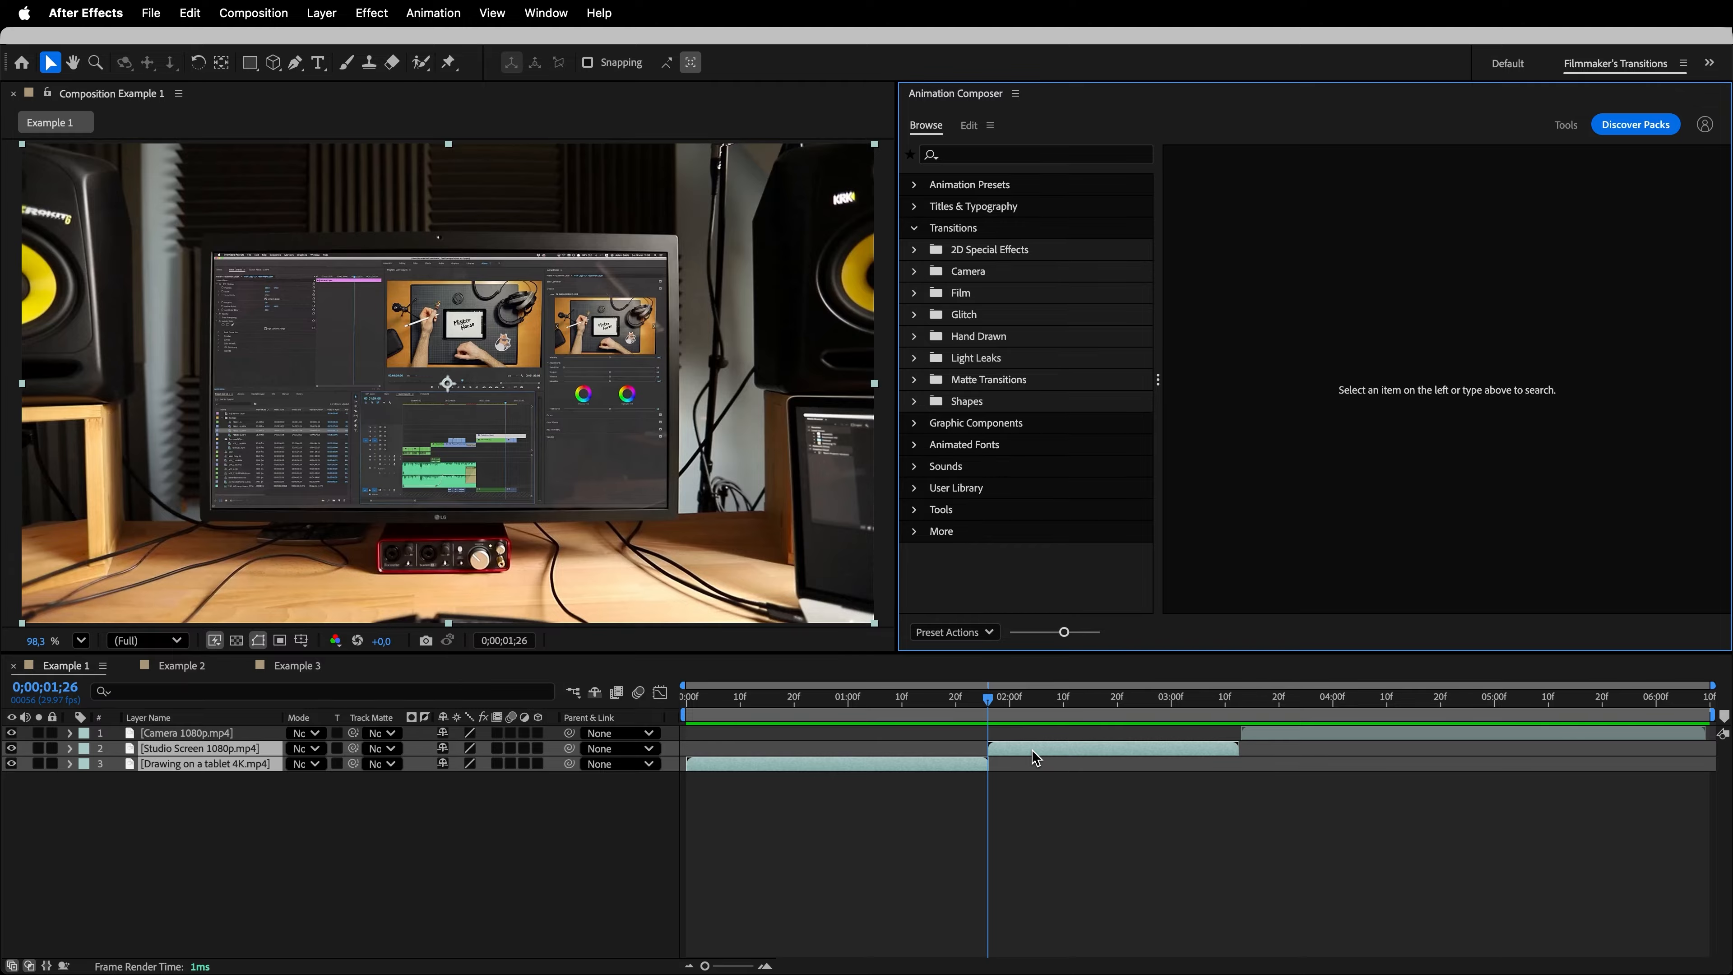
{"action": "left_click", "coordinate": [942, 278]}
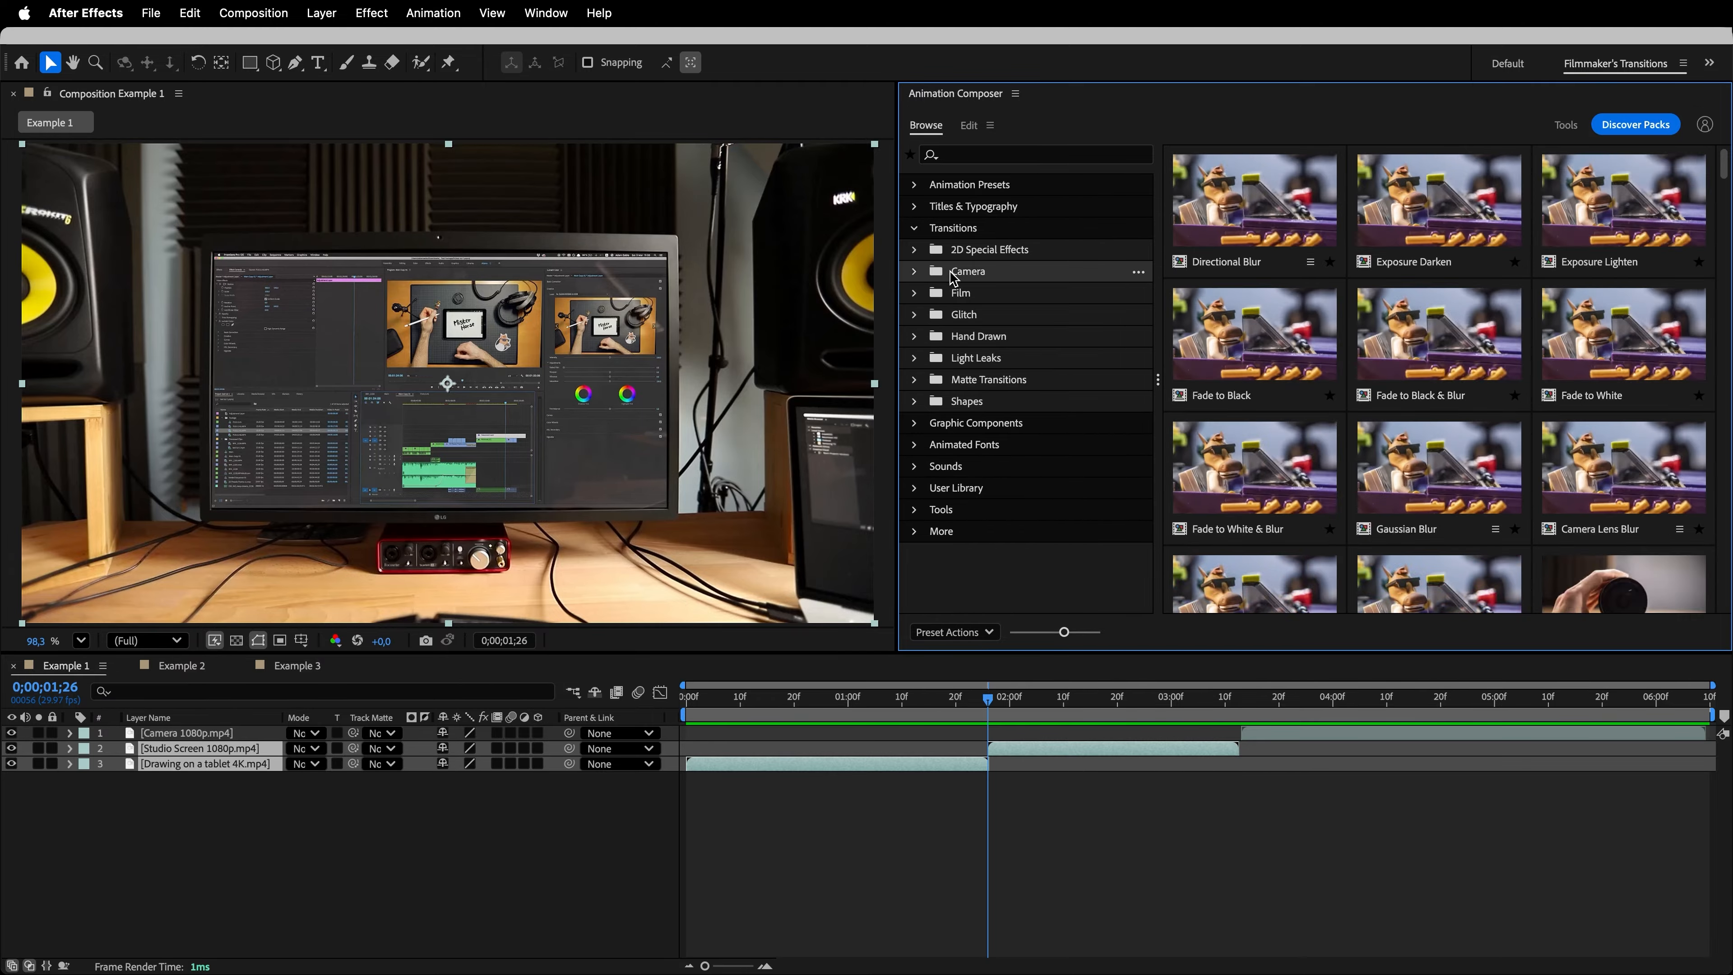
{"action": "left_click", "coordinate": [915, 273]}
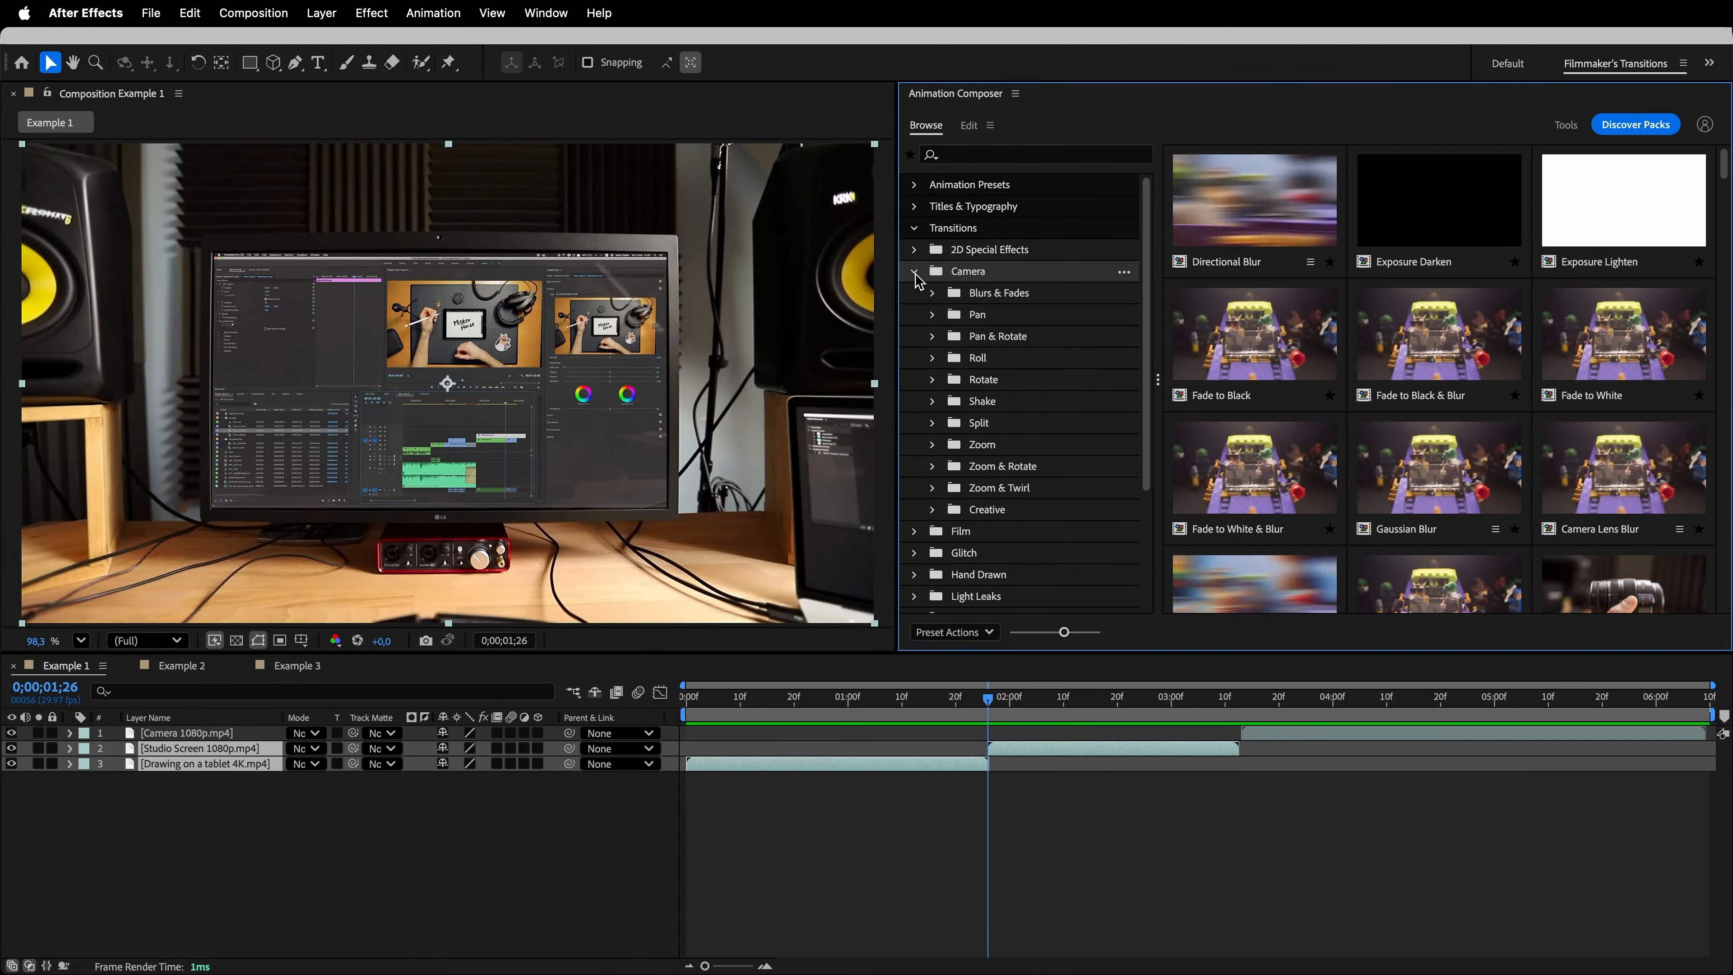
{"action": "left_click", "coordinate": [1019, 318]}
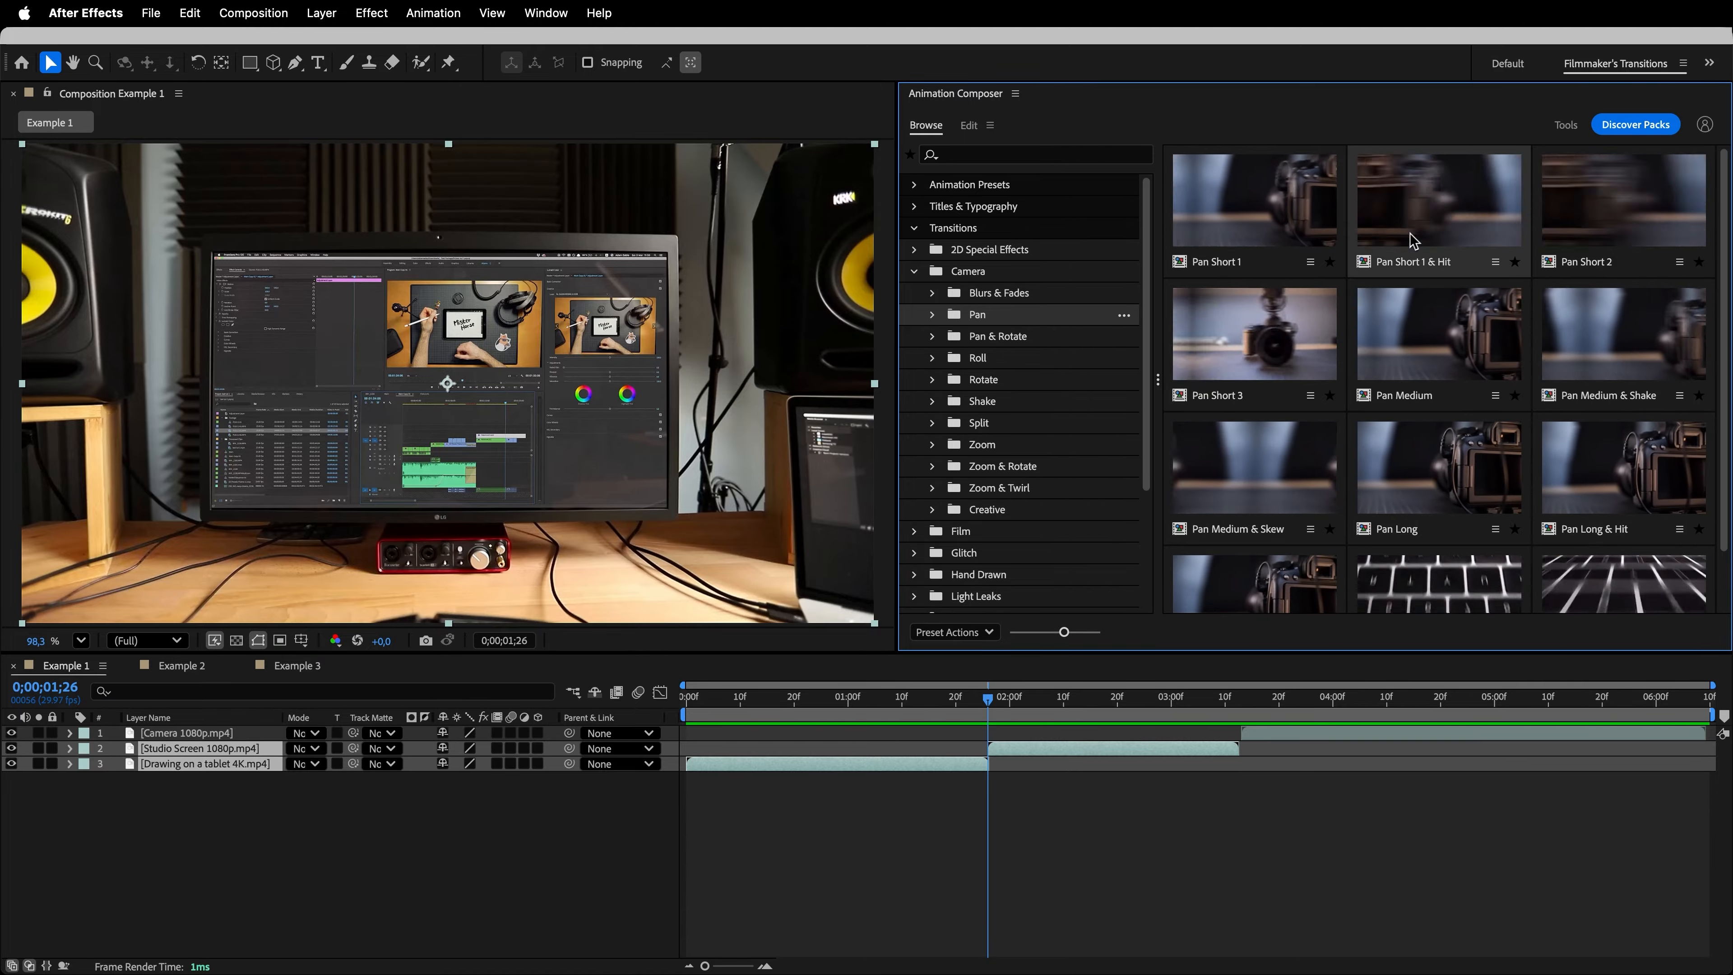
{"action": "left_click", "coordinate": [1495, 261]}
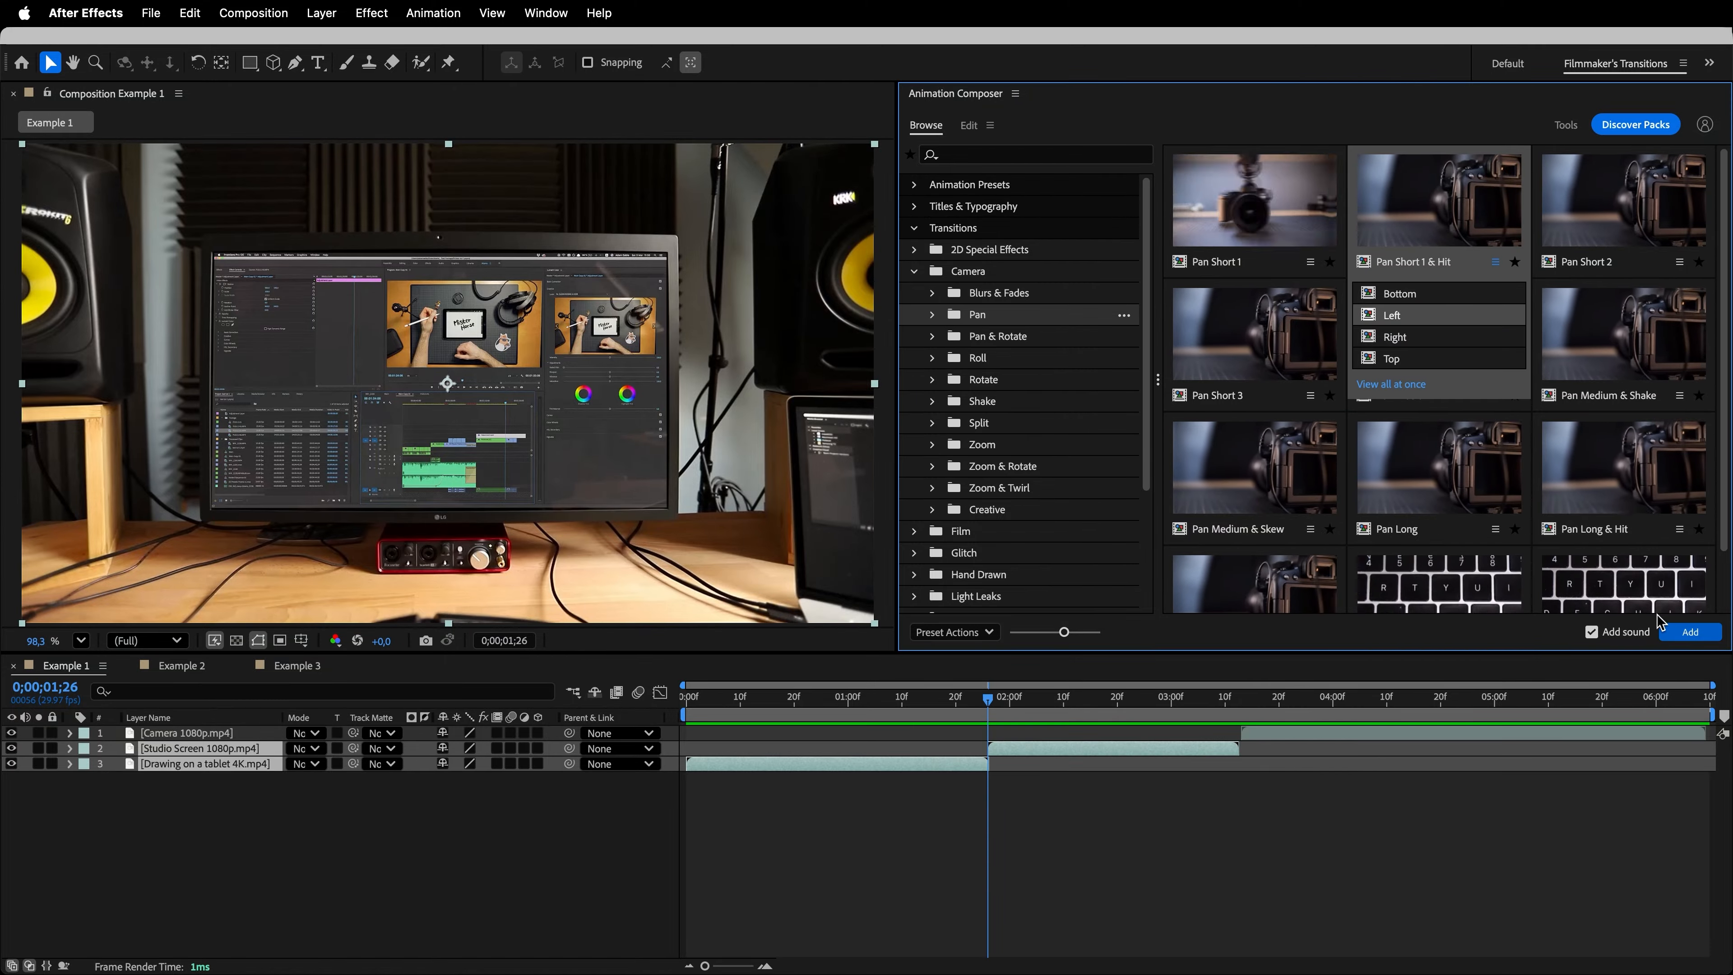
{"action": "left_click", "coordinate": [1595, 639]}
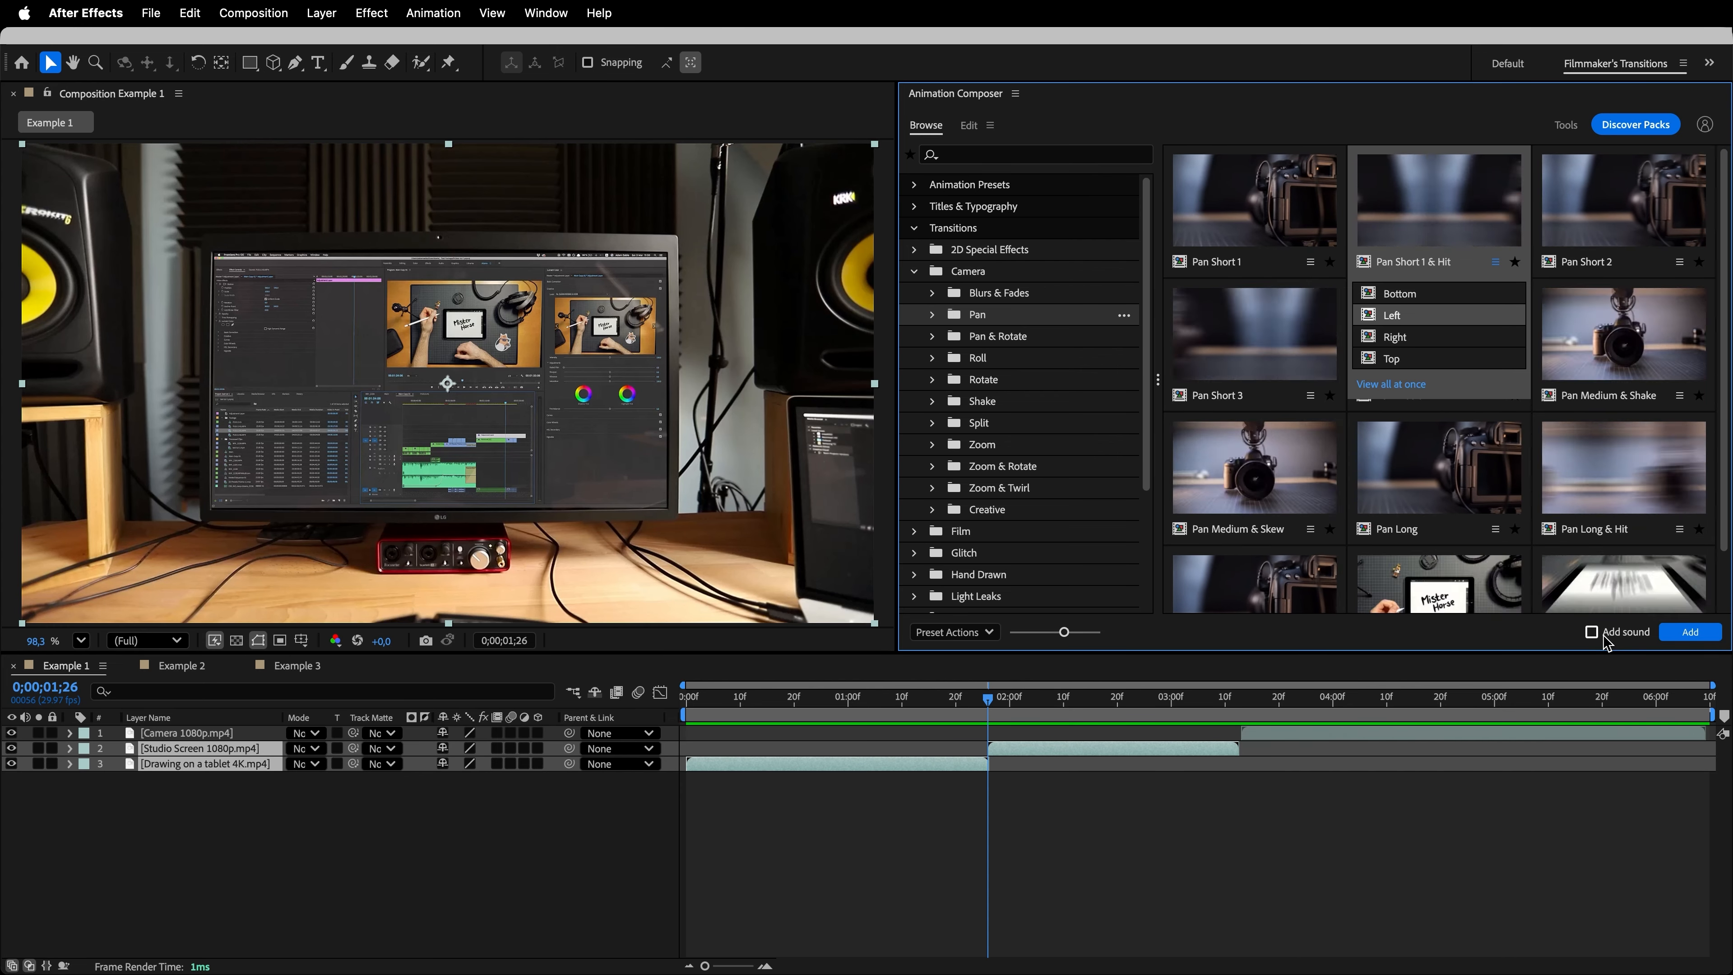
{"action": "left_click", "coordinate": [1691, 634]}
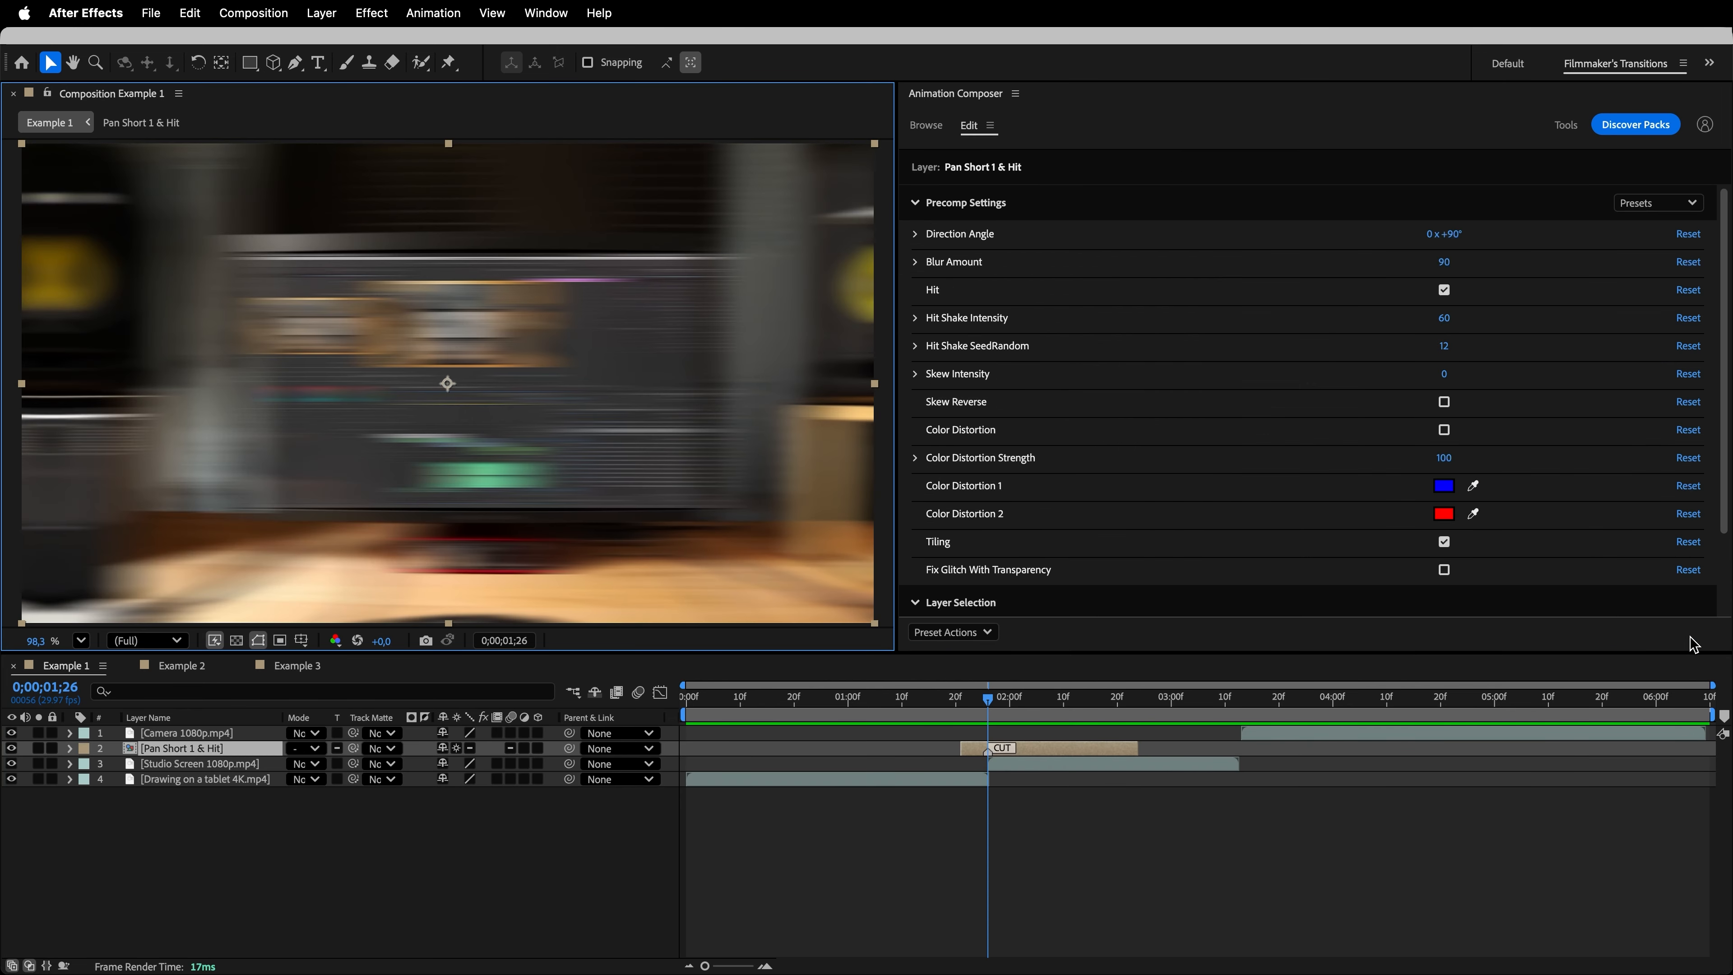
- End the work area where the Studio Screen clip ends and preview the pan transition
{"action": "left_click_drag", "start_coordinate": [1700, 714], "coordinate": [1242, 732]}
{"action": "key", "text": "space"}
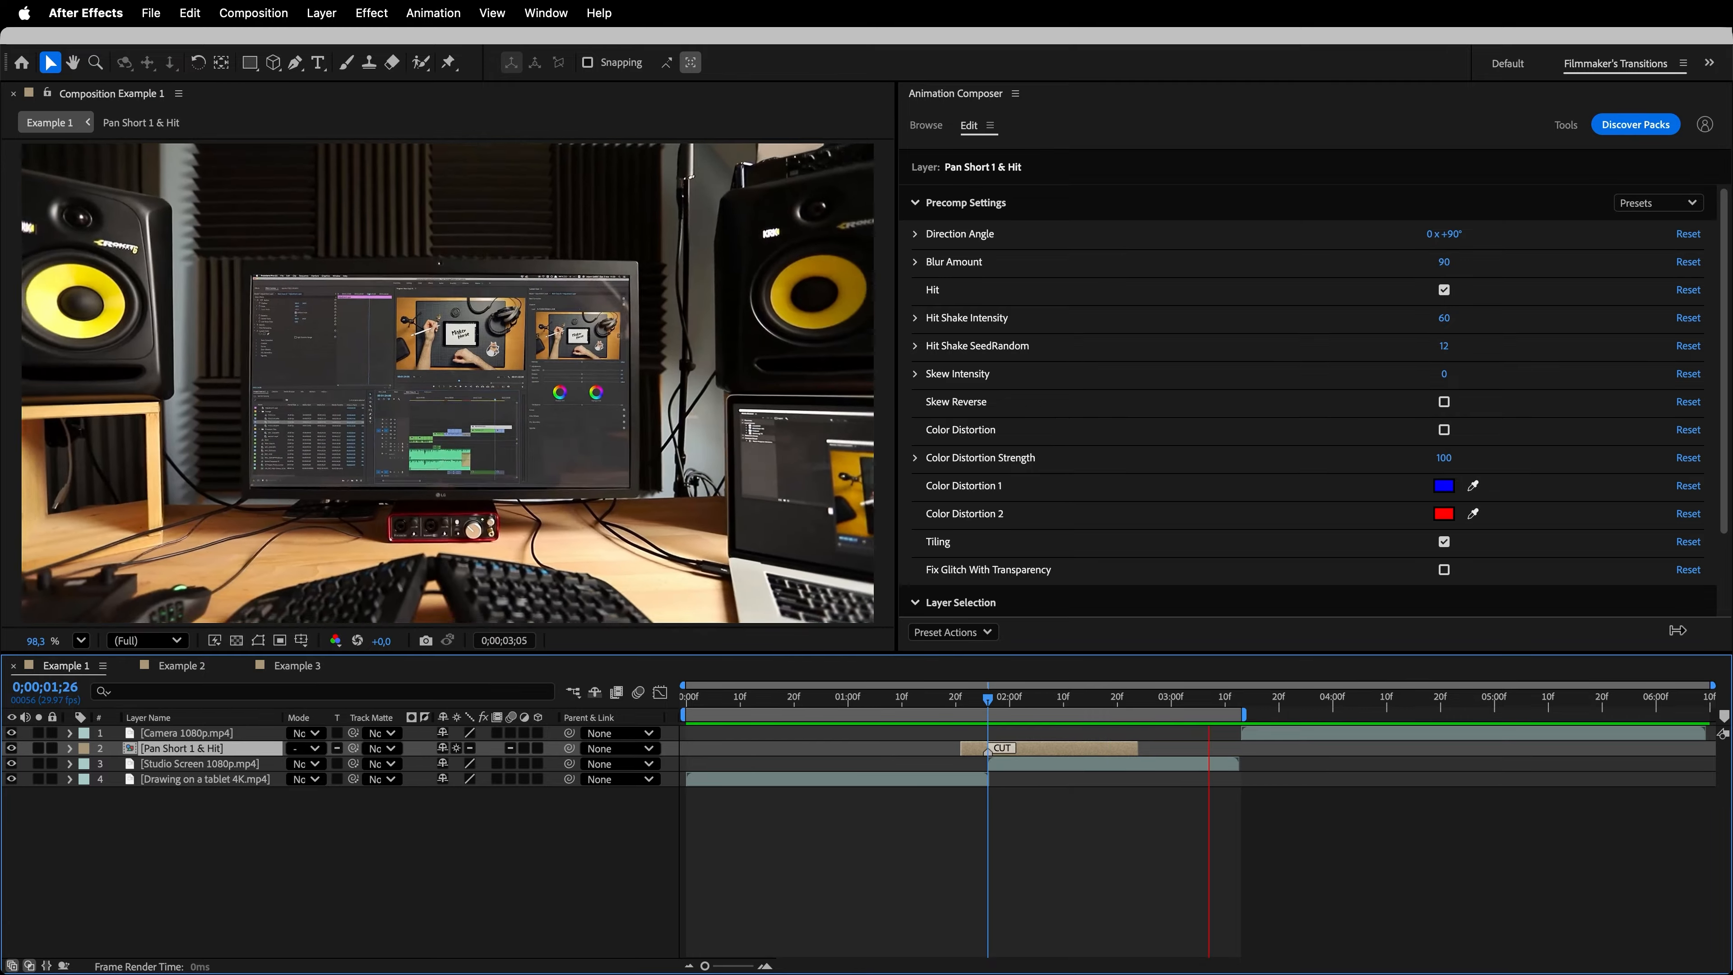
{"action": "key", "text": "space"}
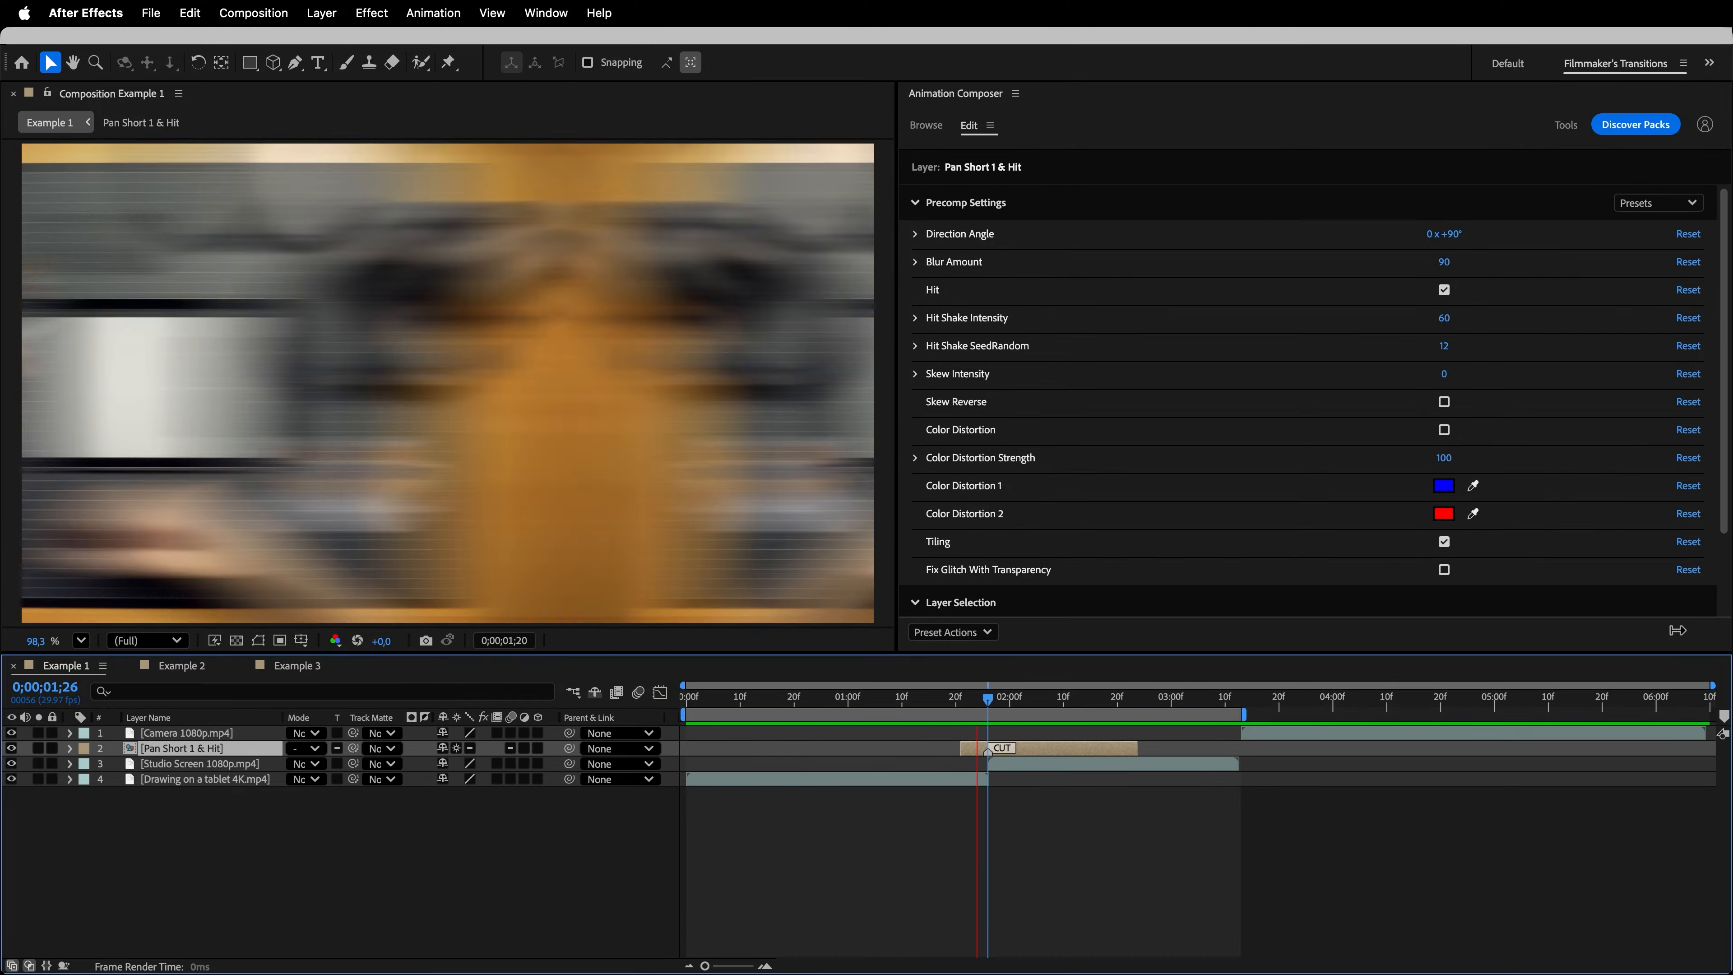
- Add the Simple Distorted Zoom Out camera transition at the same cut and delete the Pan Short 1 & Hit layer
{"action": "left_click", "coordinate": [927, 126]}
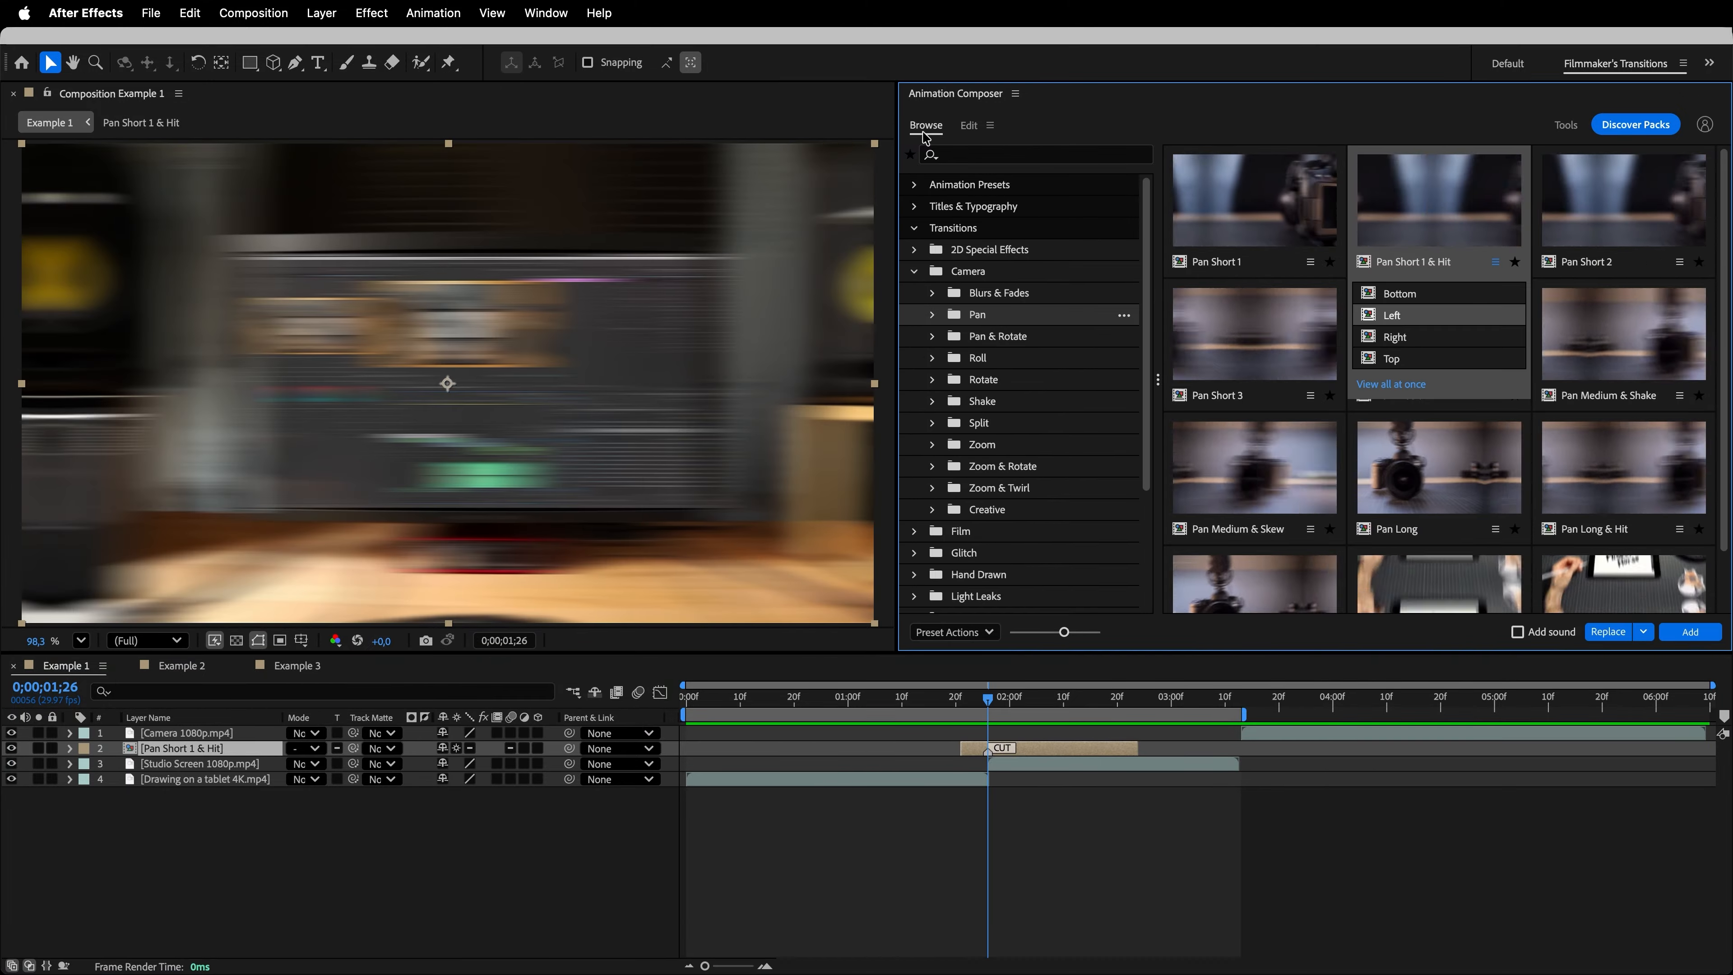
{"action": "left_click", "coordinate": [997, 445]}
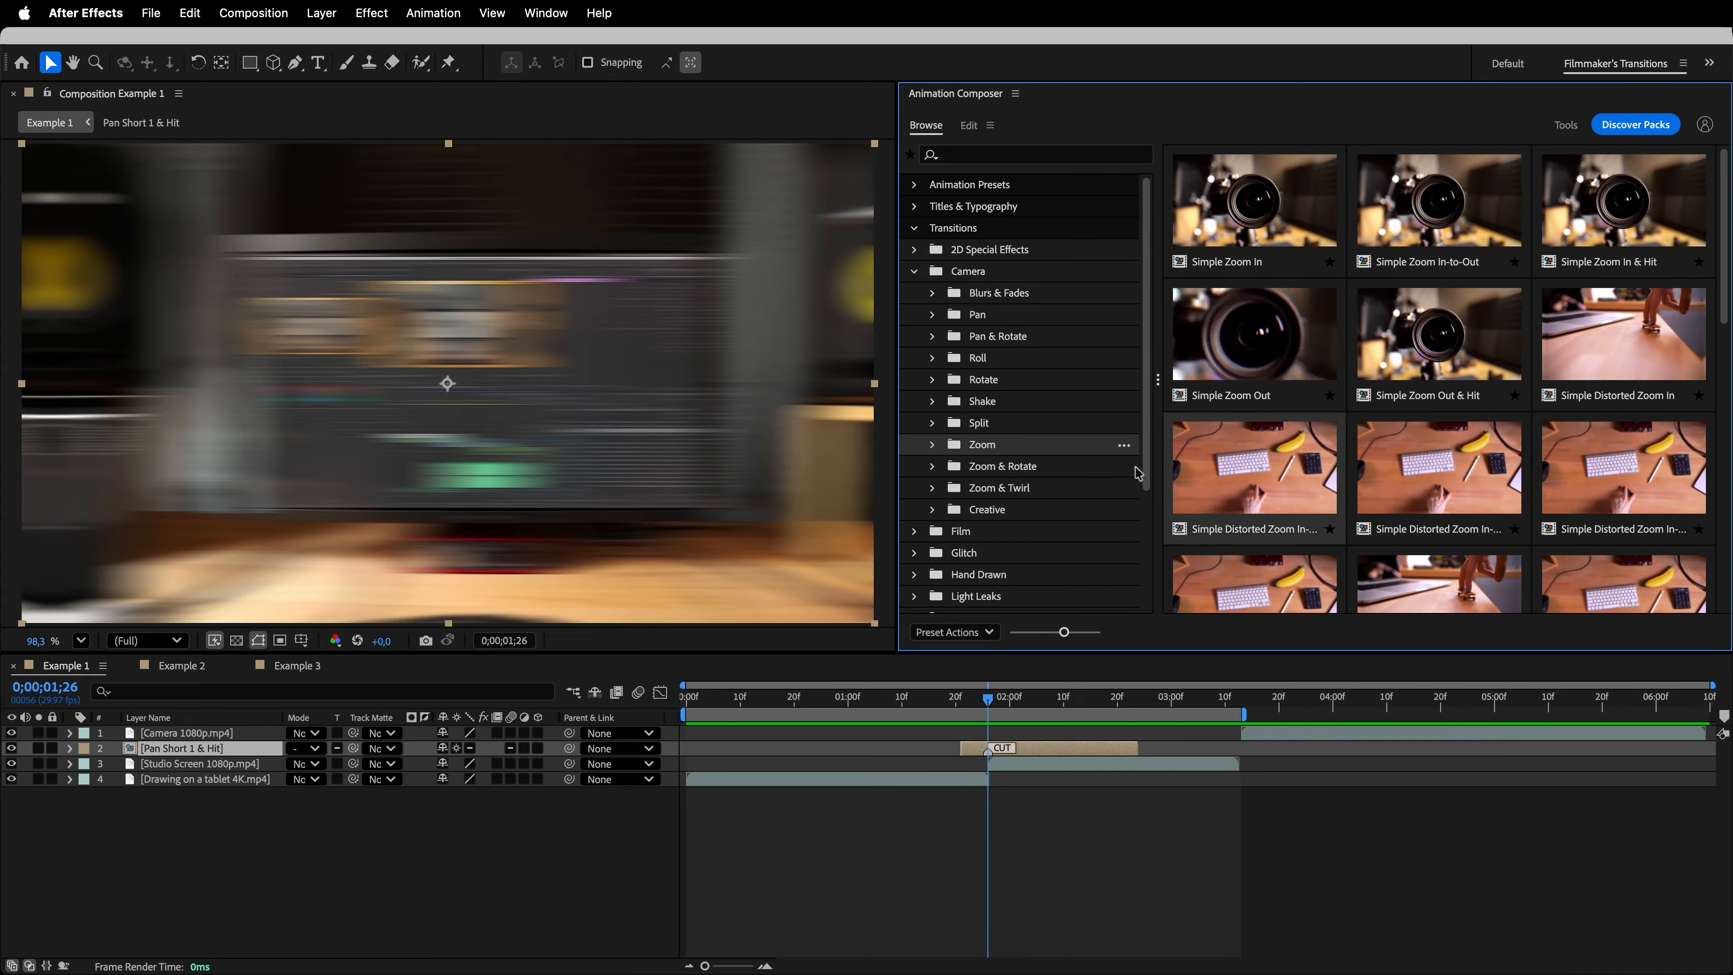
{"action": "left_click_drag", "start_coordinate": [1722, 301], "coordinate": [1725, 395]}
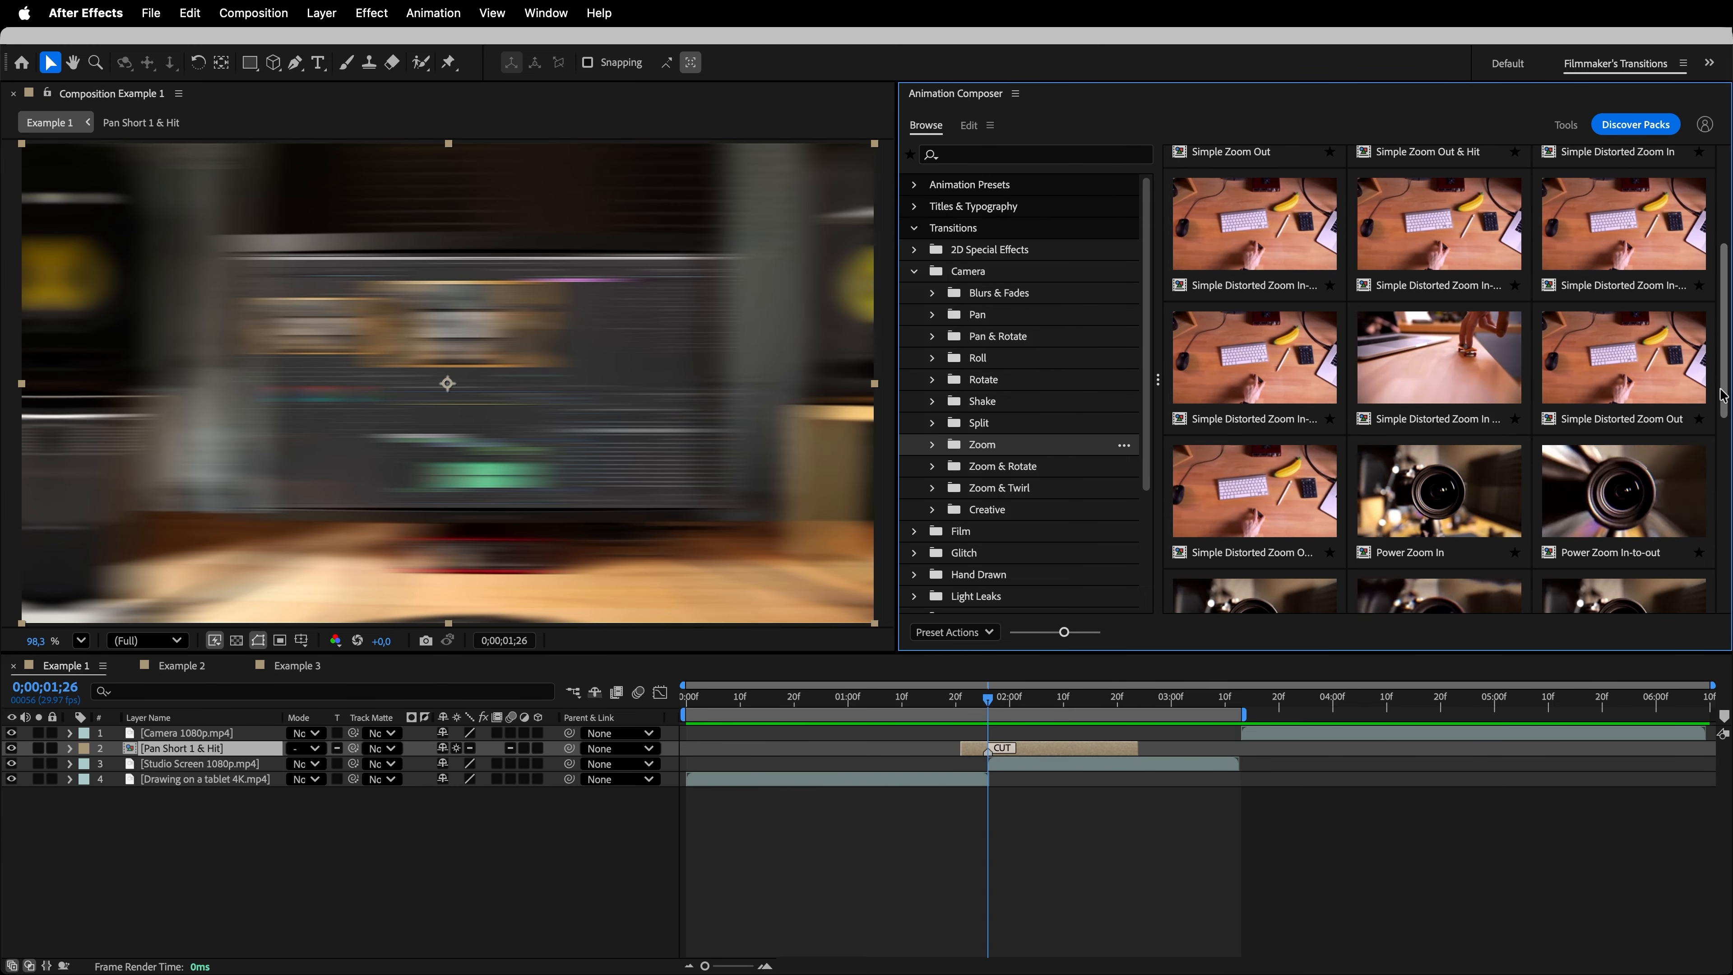
{"action": "left_click", "coordinate": [1607, 390]}
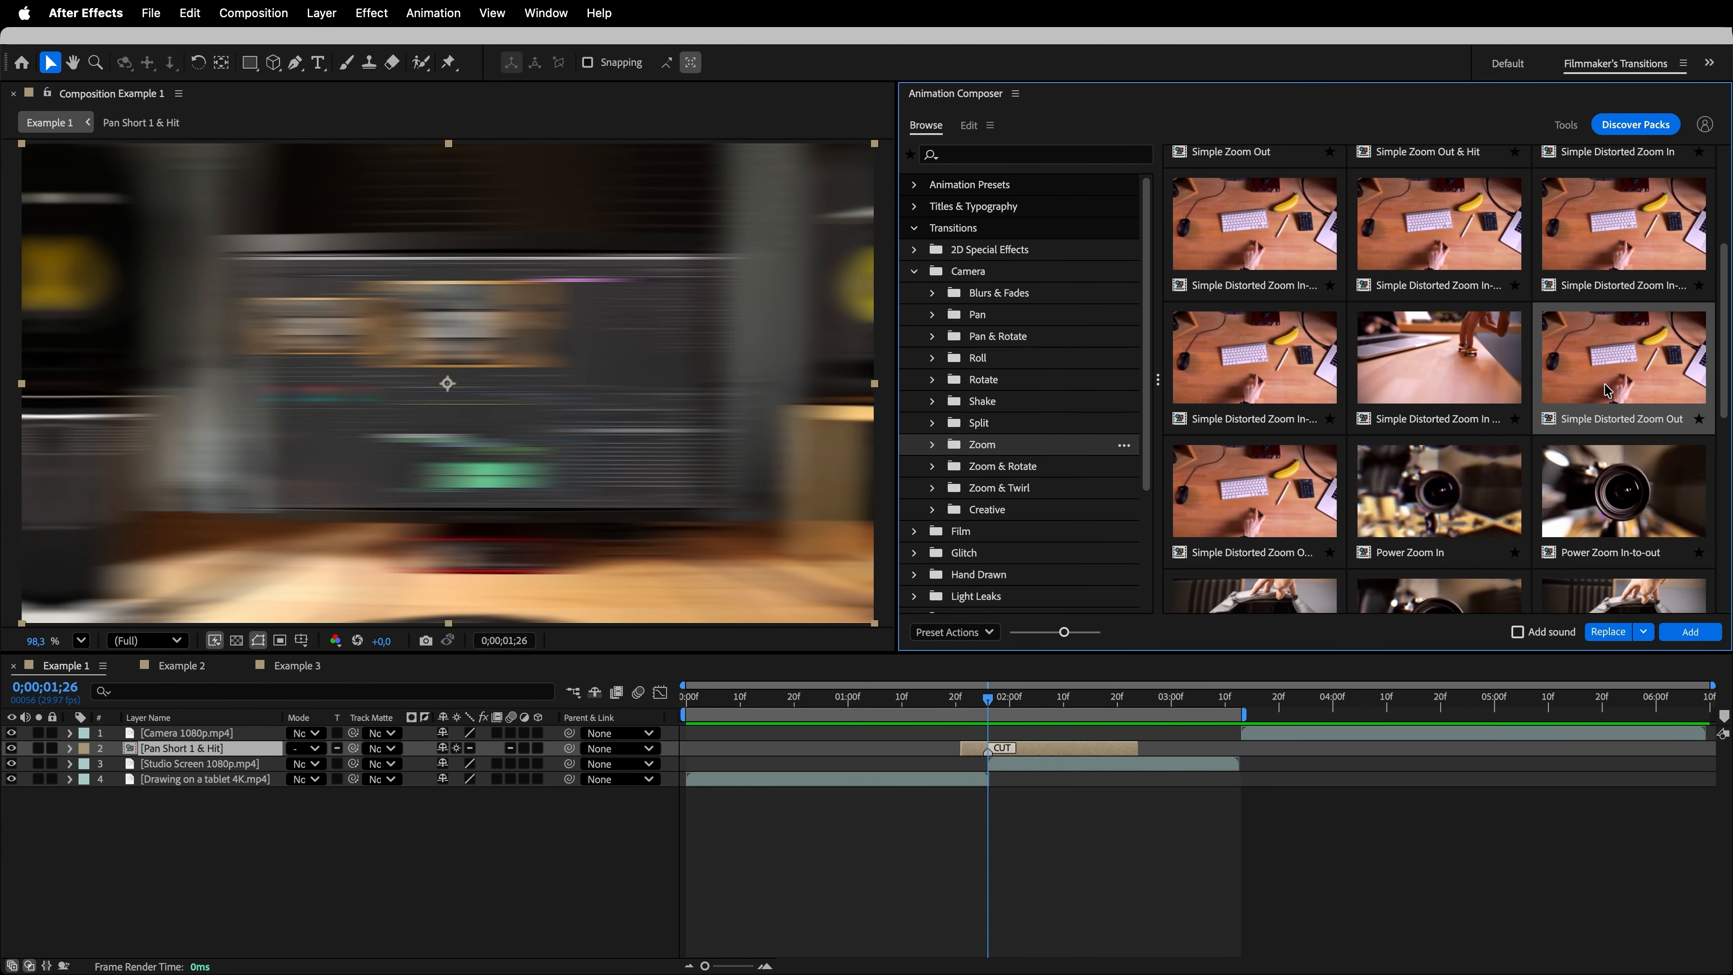
{"action": "left_click", "coordinate": [1703, 637]}
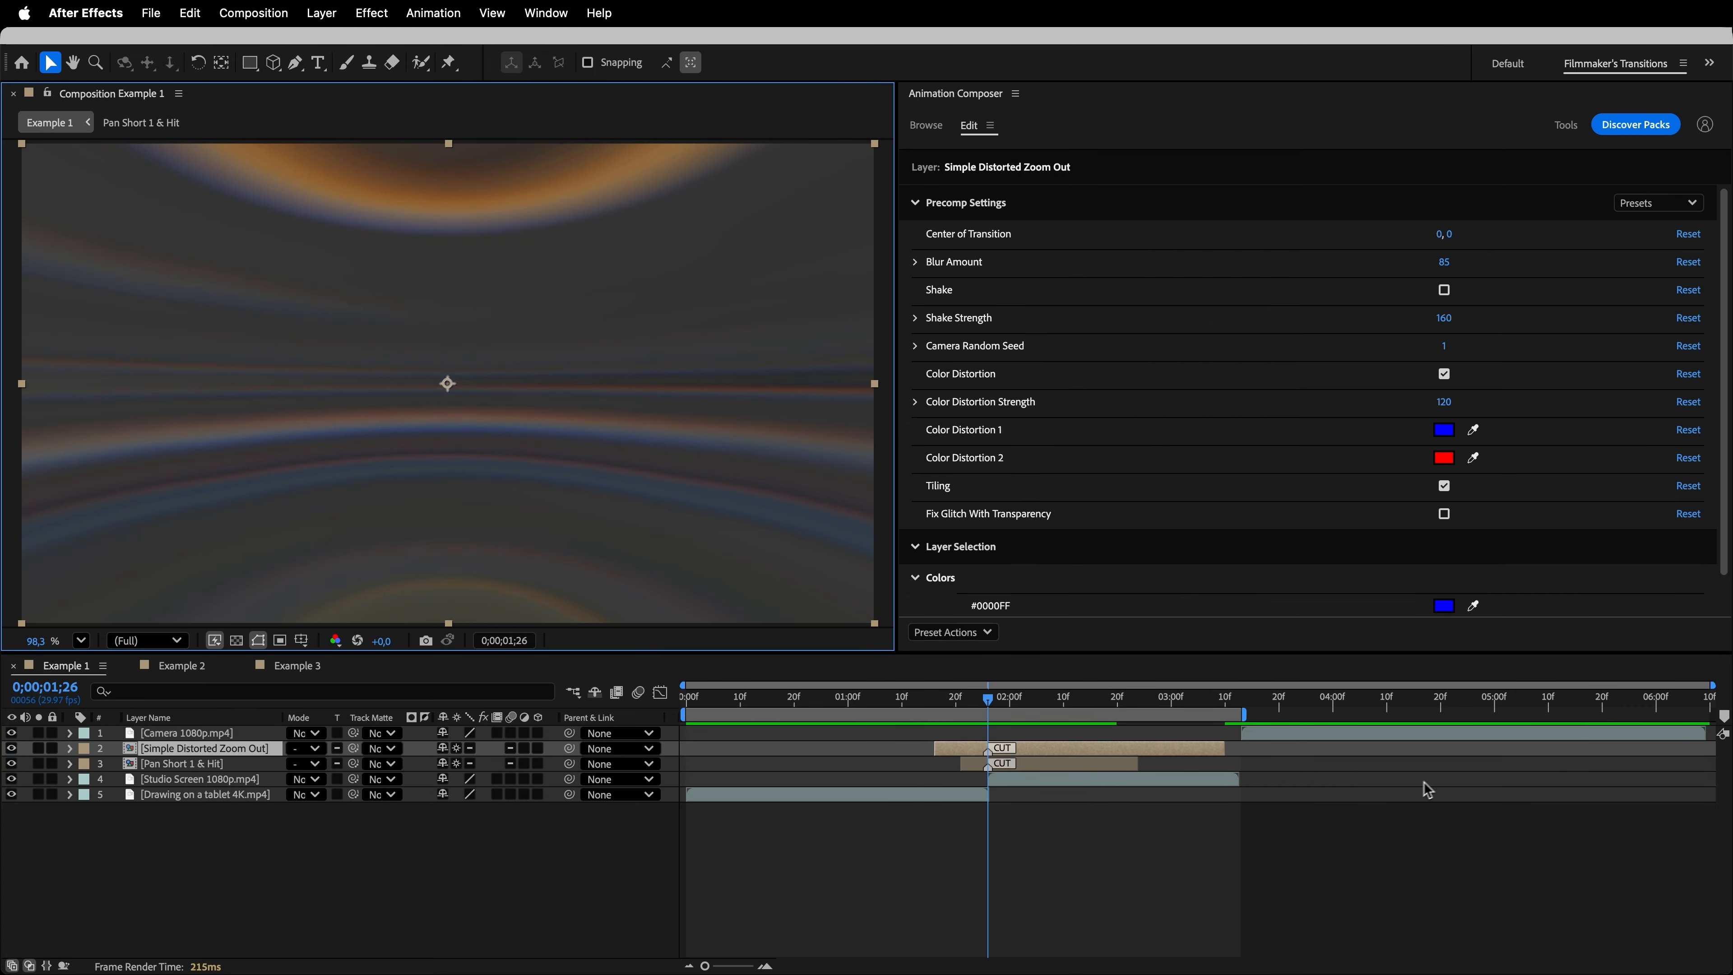
{"action": "left_click", "coordinate": [1054, 766]}
{"action": "key", "text": "Delete"}
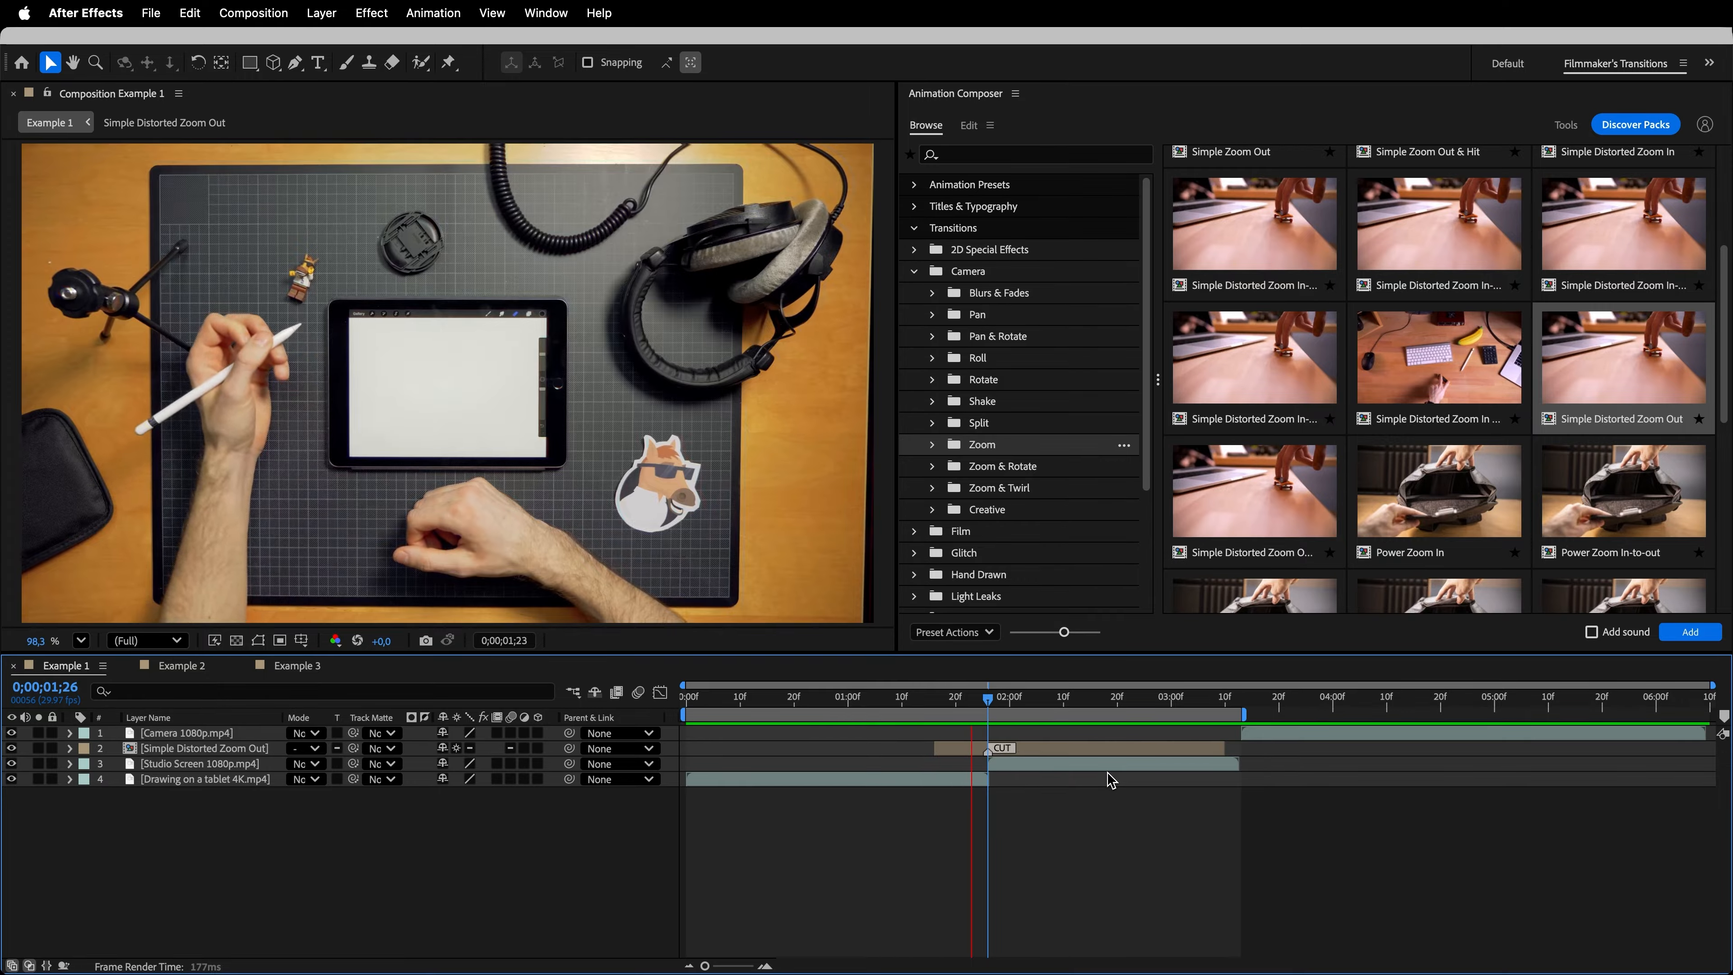
- Move the zoom transition's anchor point onto the tablet in the frame at 0;00;02;00 and set its Blur Amount to 150
{"action": "left_click", "coordinate": [1037, 758]}
{"action": "left_click_drag", "start_coordinate": [995, 709], "coordinate": [1012, 708]}
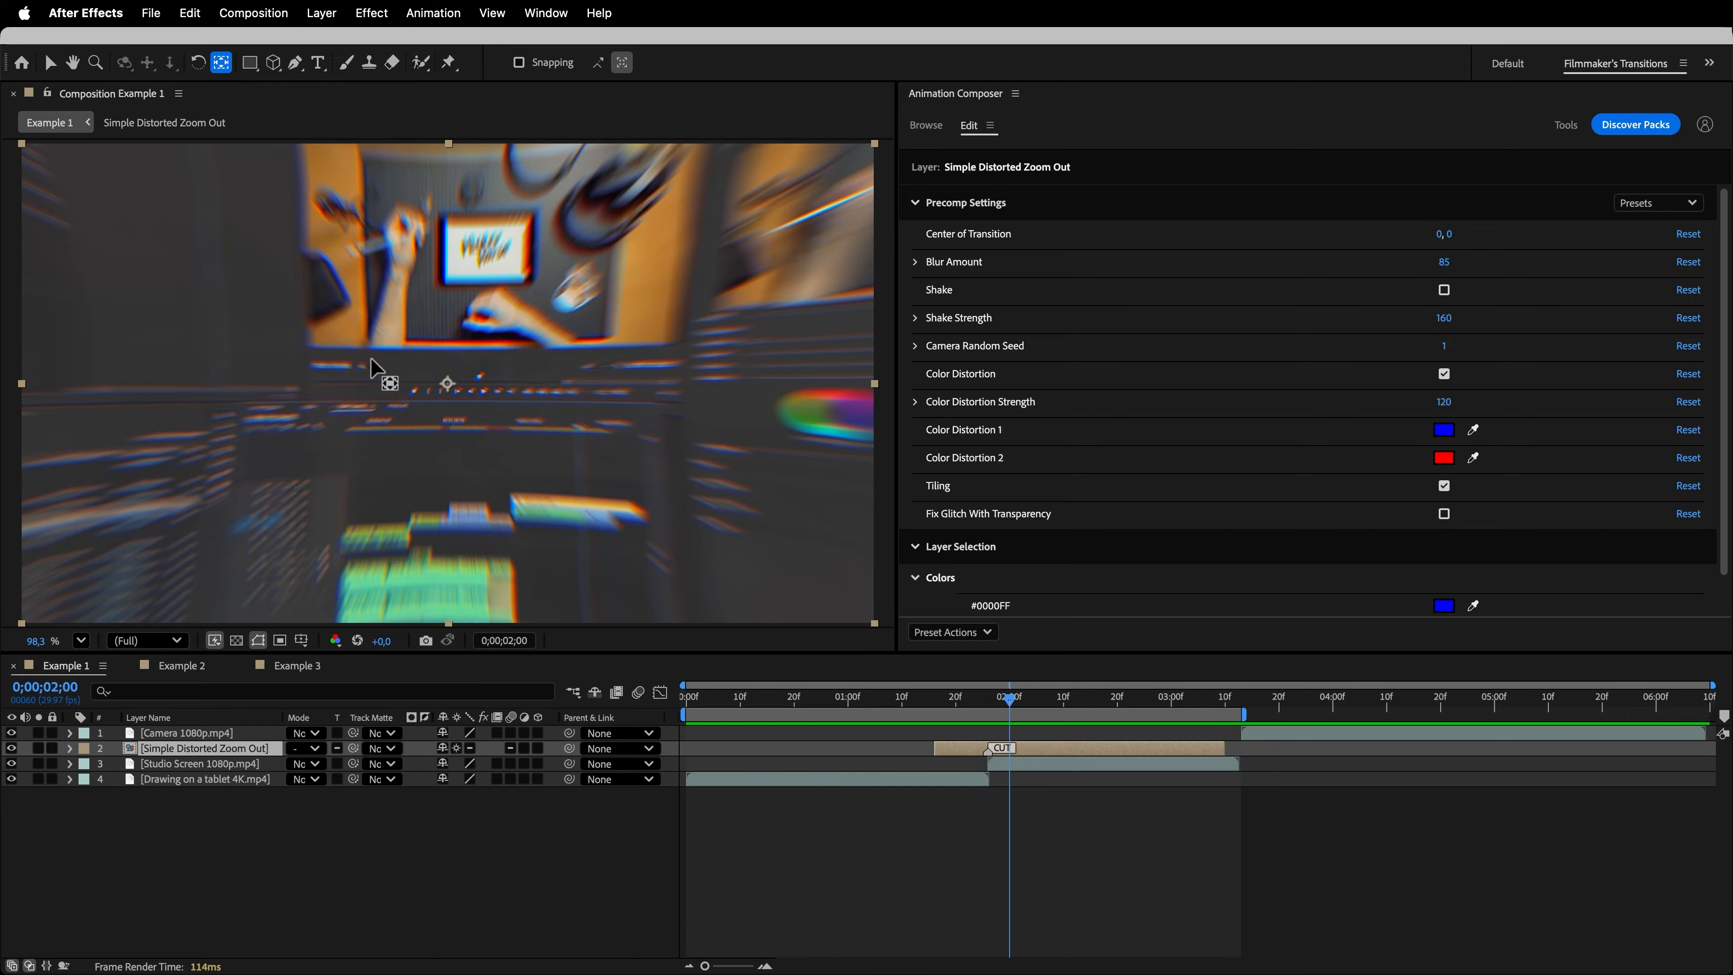
{"action": "left_click_drag", "start_coordinate": [449, 392], "coordinate": [466, 328]}
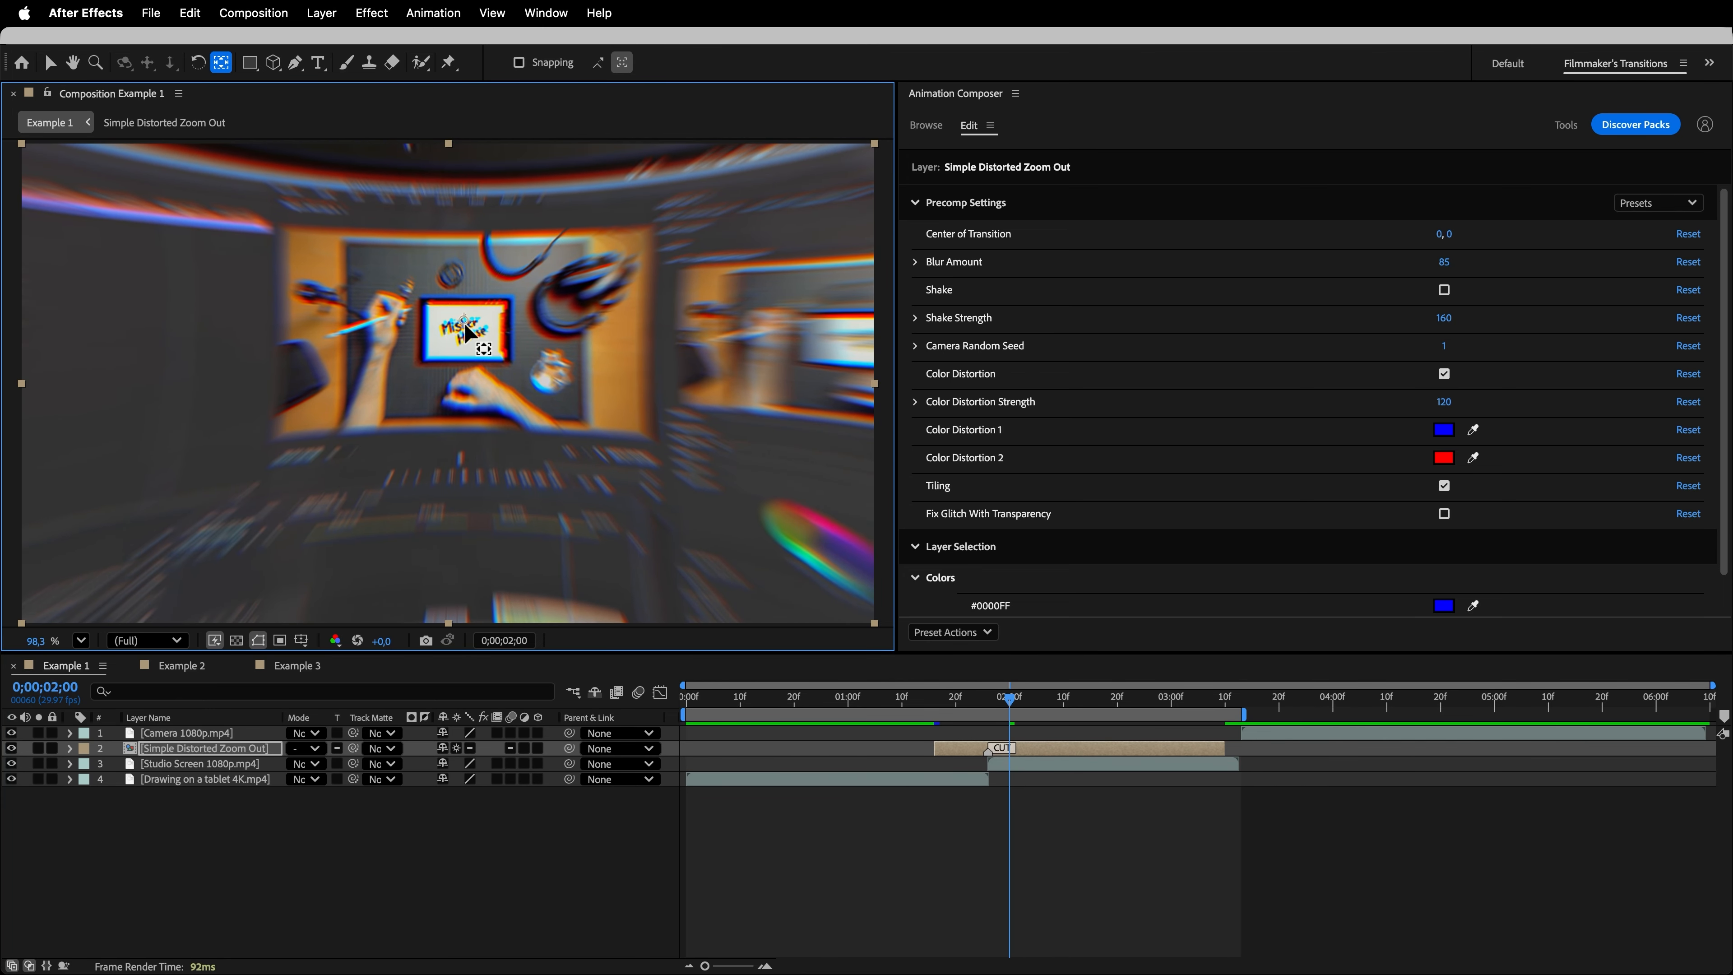
{"action": "key", "text": "space"}
{"action": "key", "text": "v"}
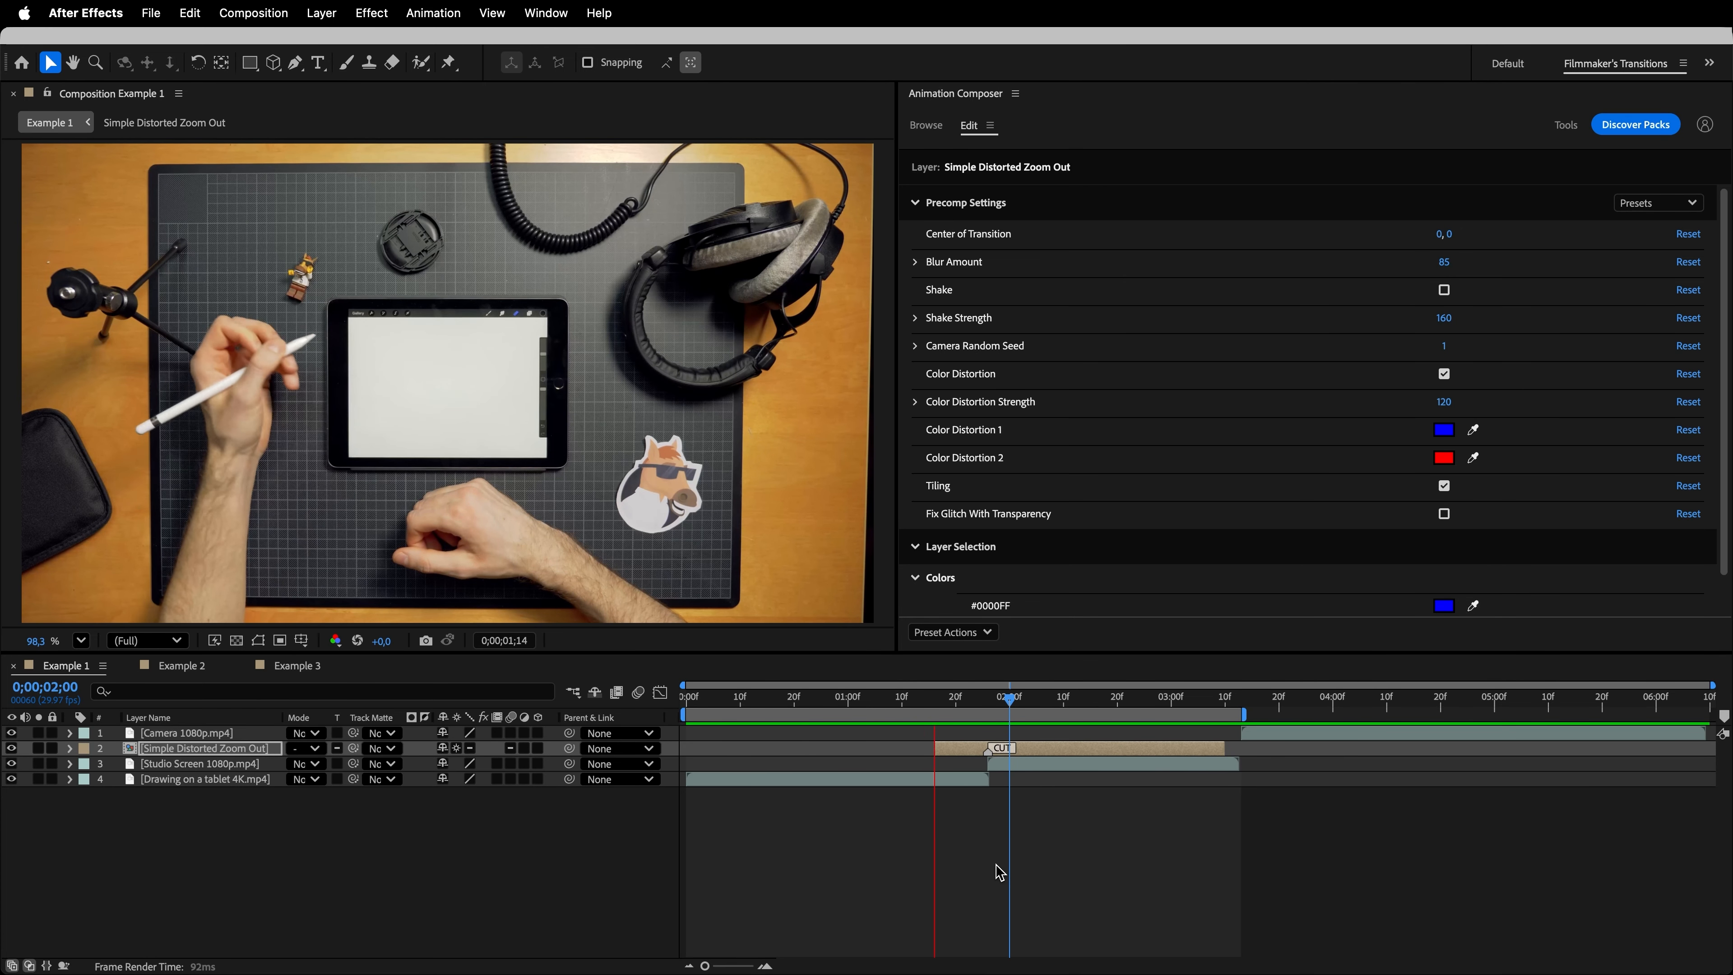
{"action": "key", "text": "space"}
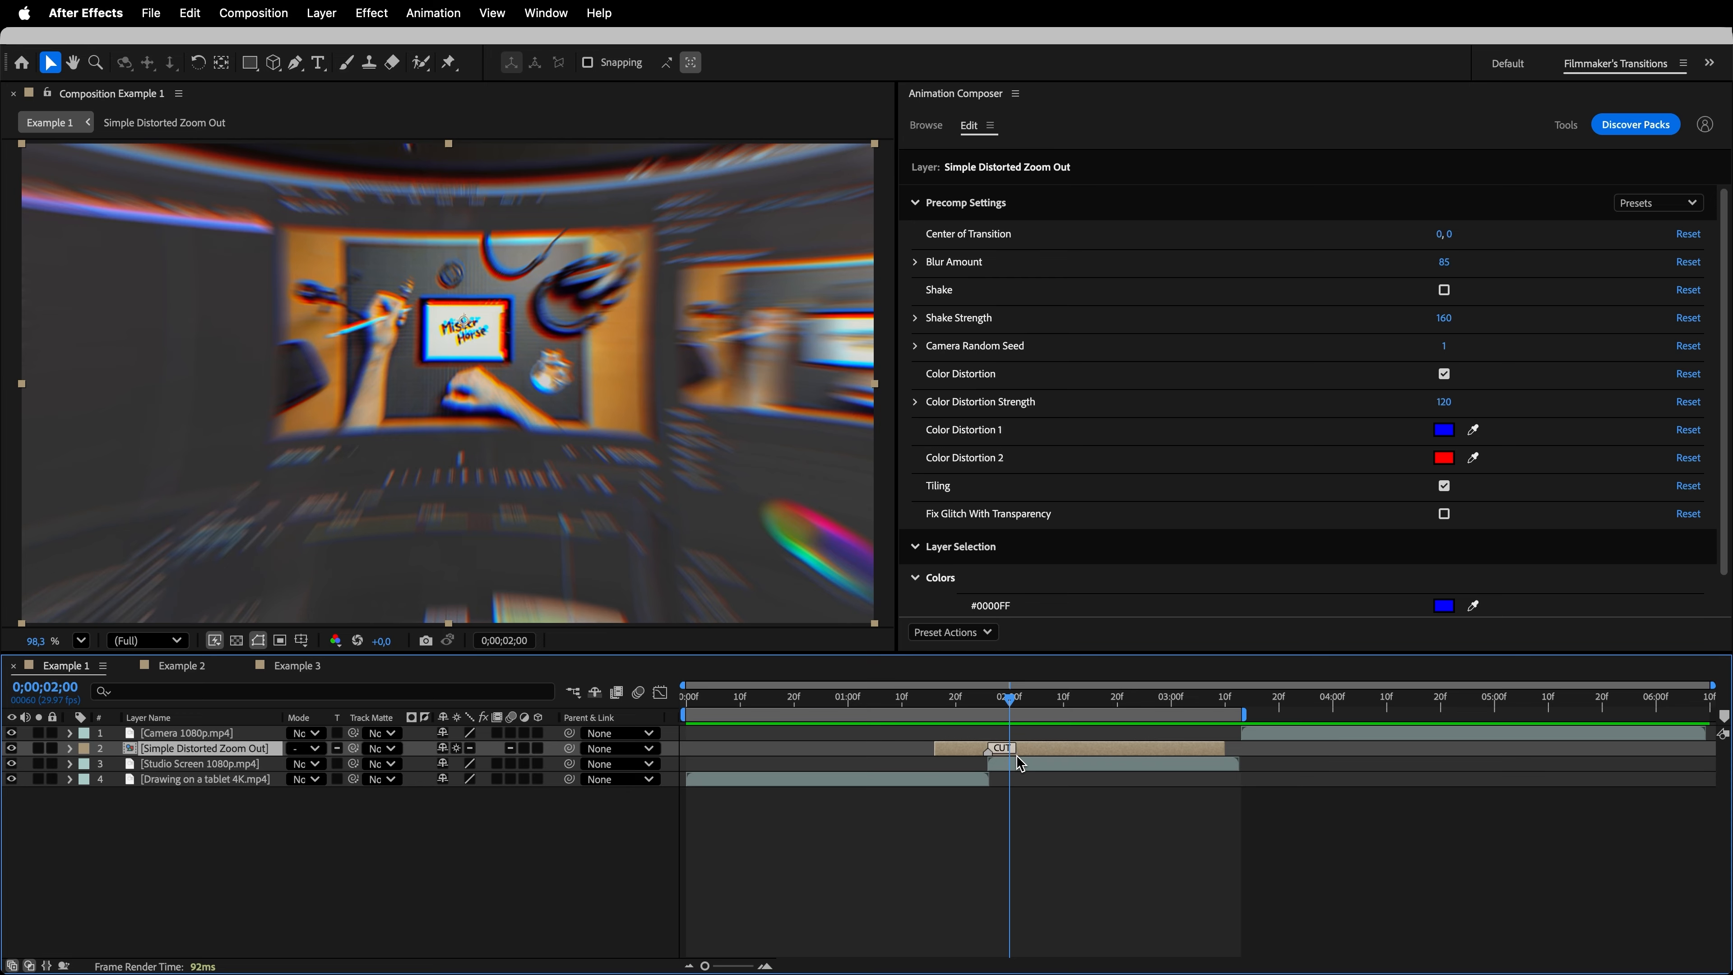
{"action": "left_click_drag", "start_coordinate": [1447, 265], "coordinate": [1507, 271]}
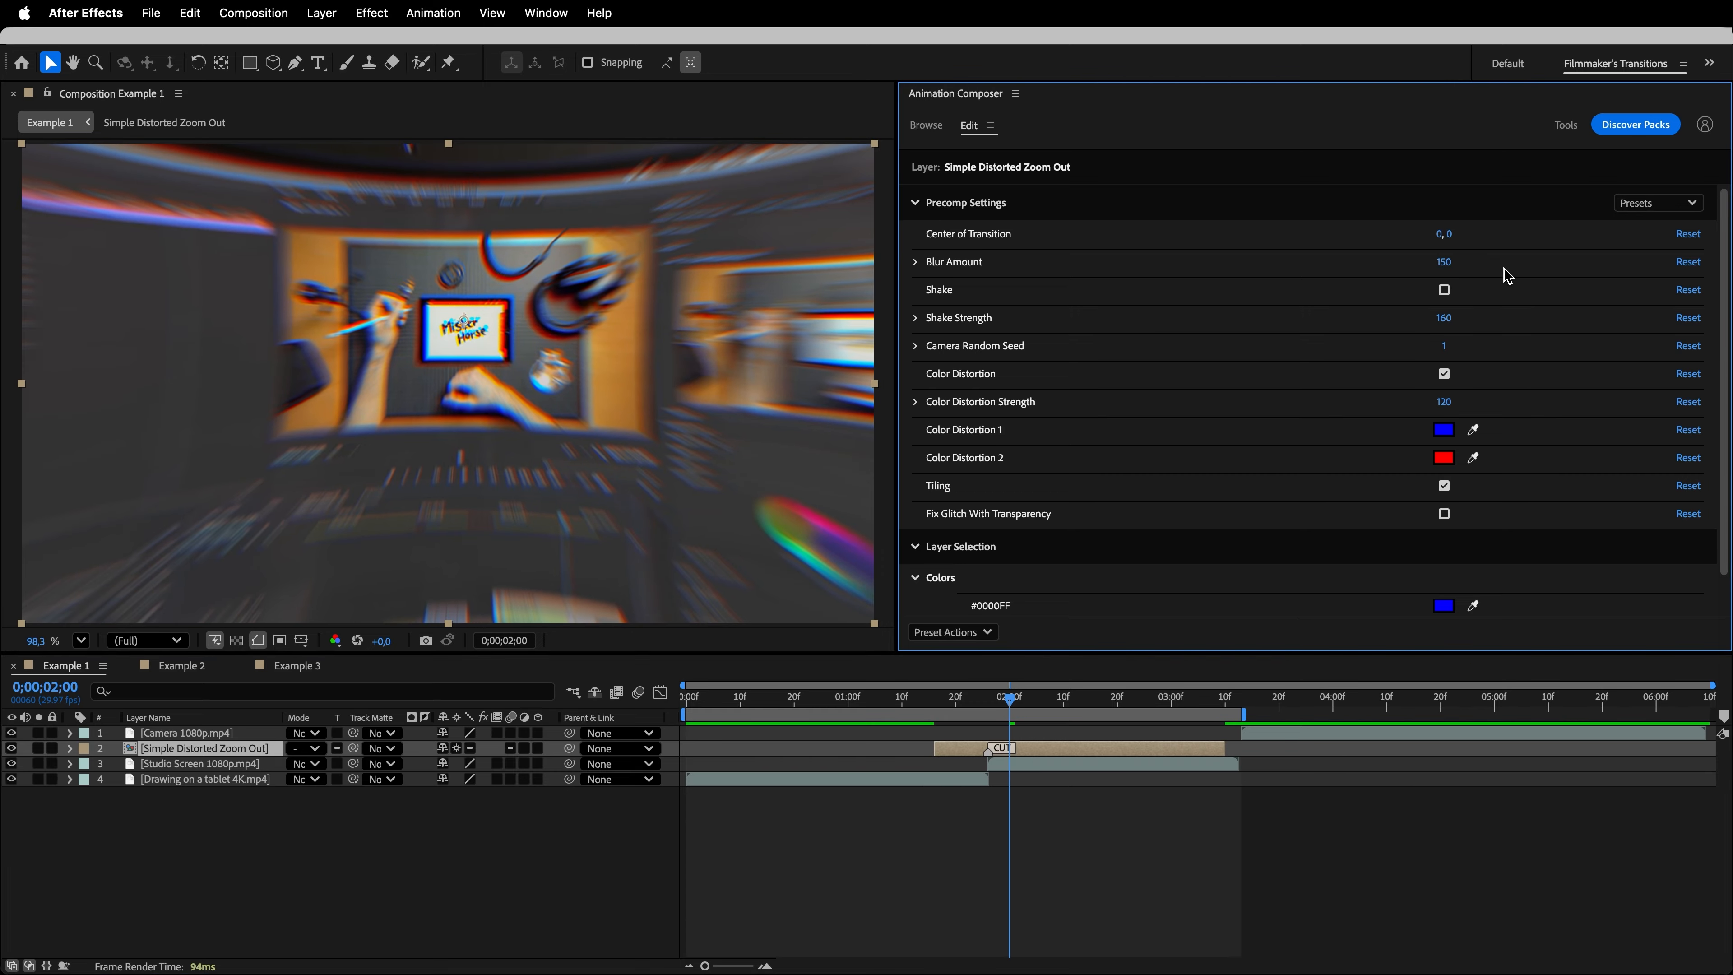
{"action": "left_click_drag", "start_coordinate": [1434, 235], "coordinate": [1552, 226]}
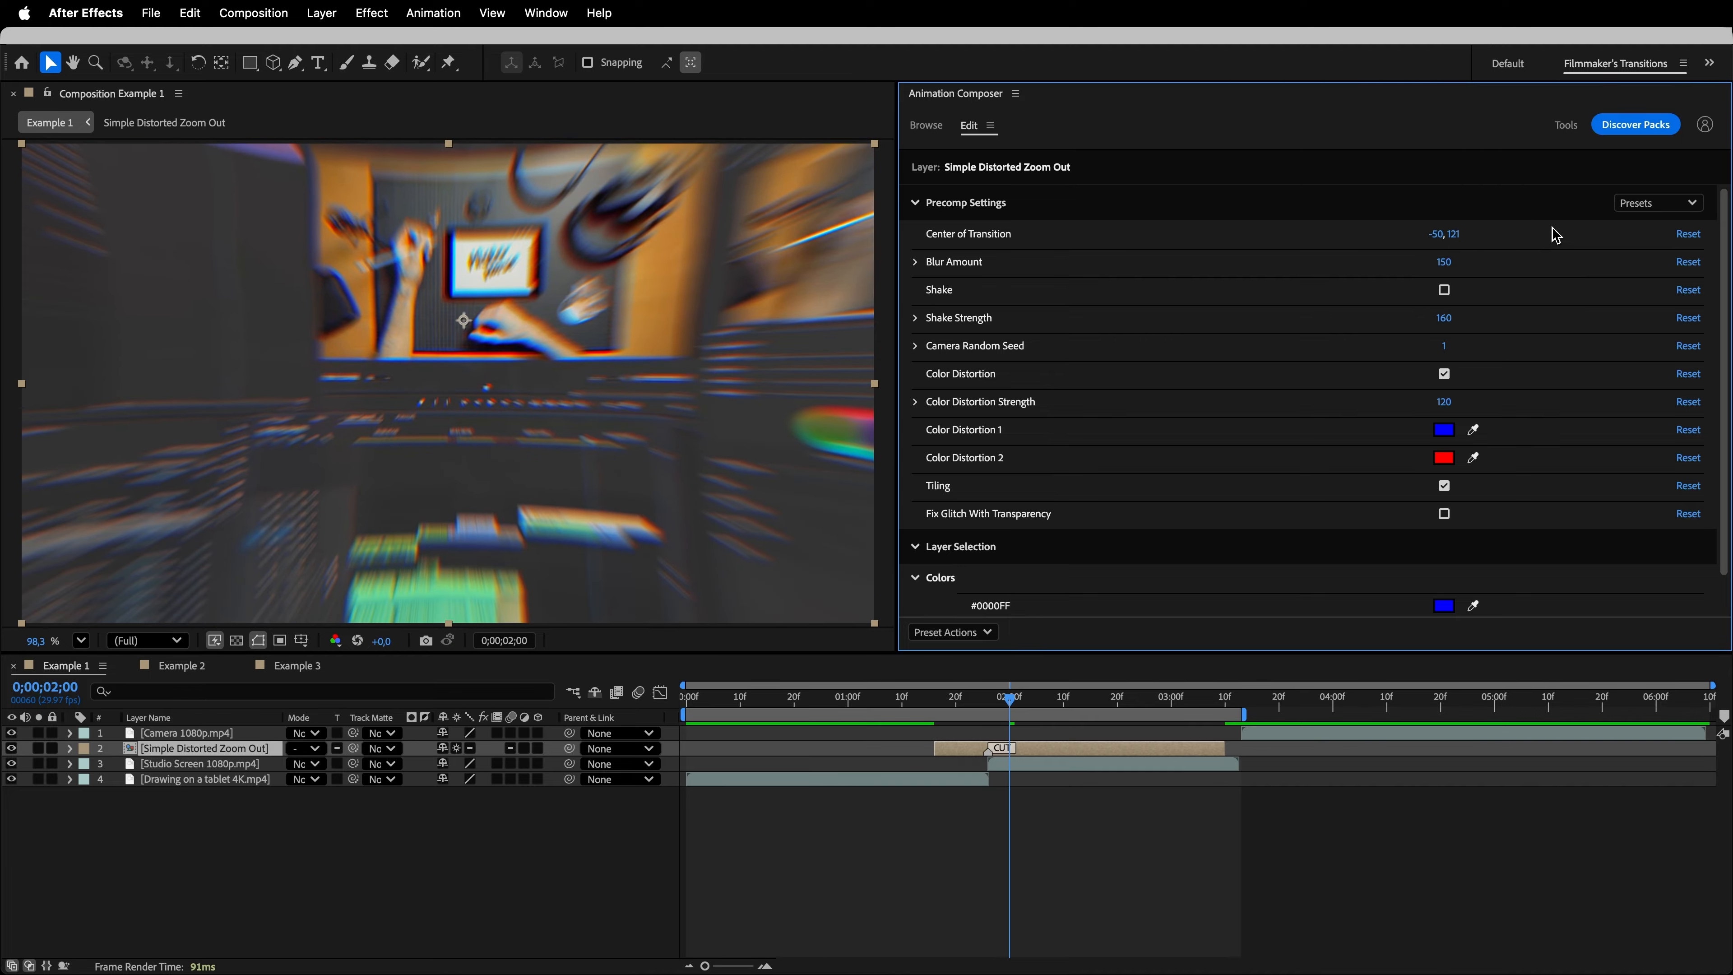
{"action": "key", "text": "super+z"}
{"action": "key", "text": "super+z"}
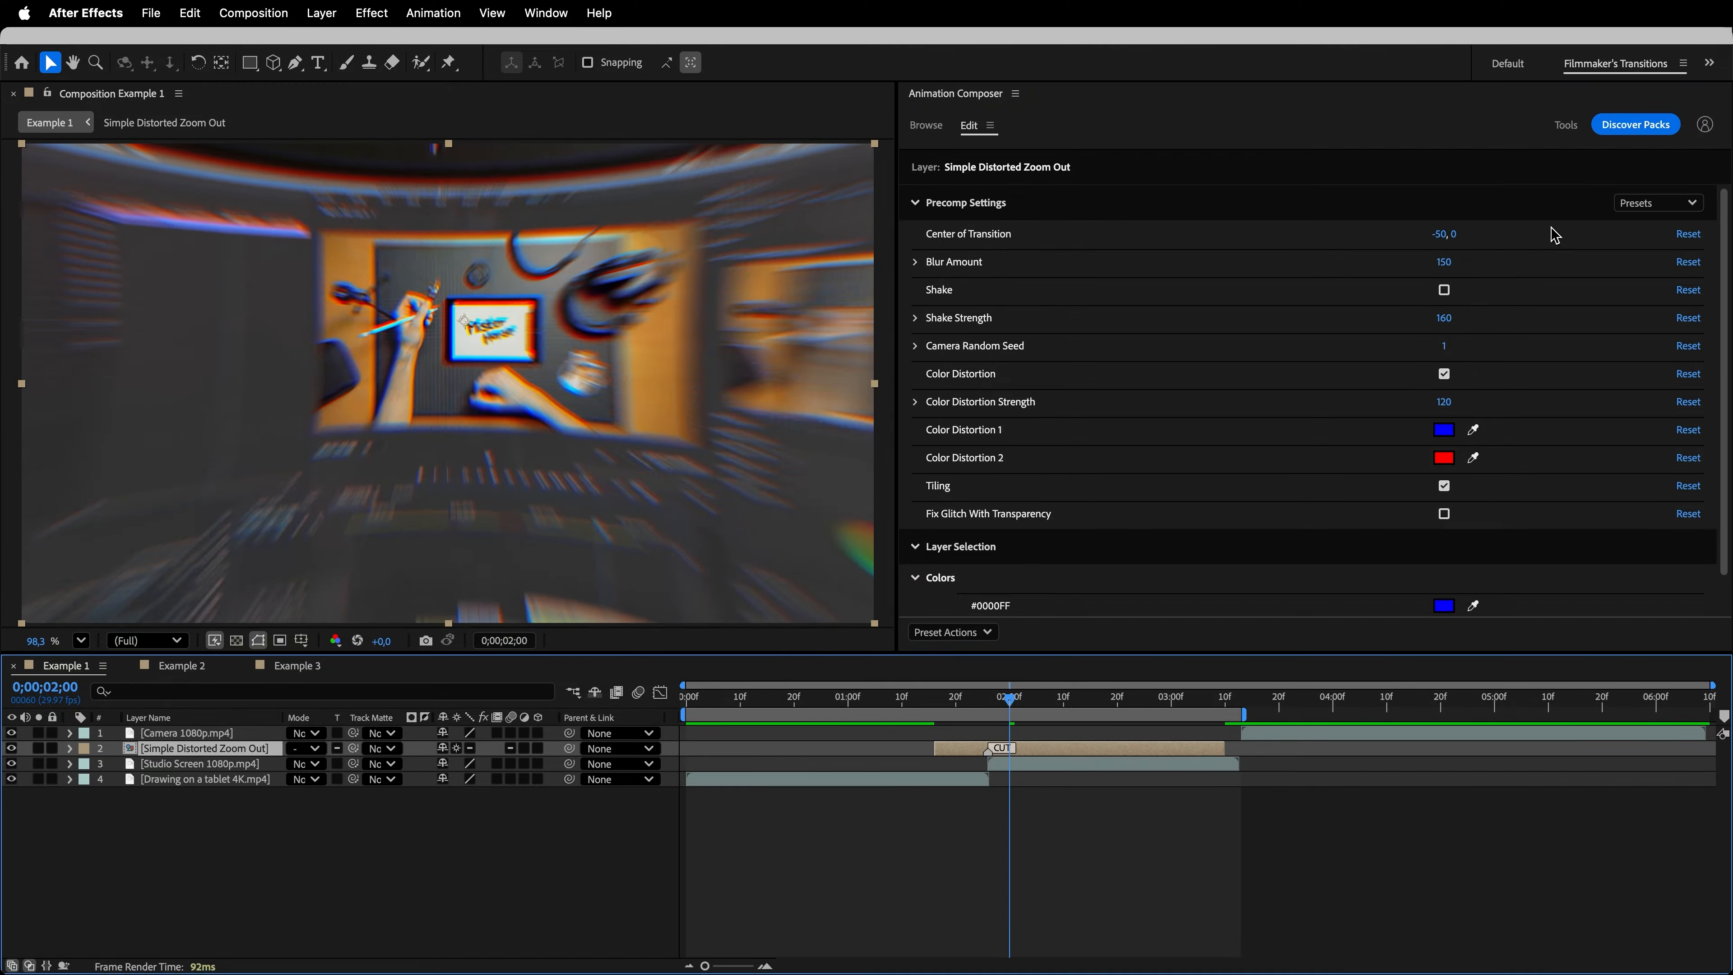
- Preview the zoom transition with the stronger blur
{"action": "key", "text": "space"}
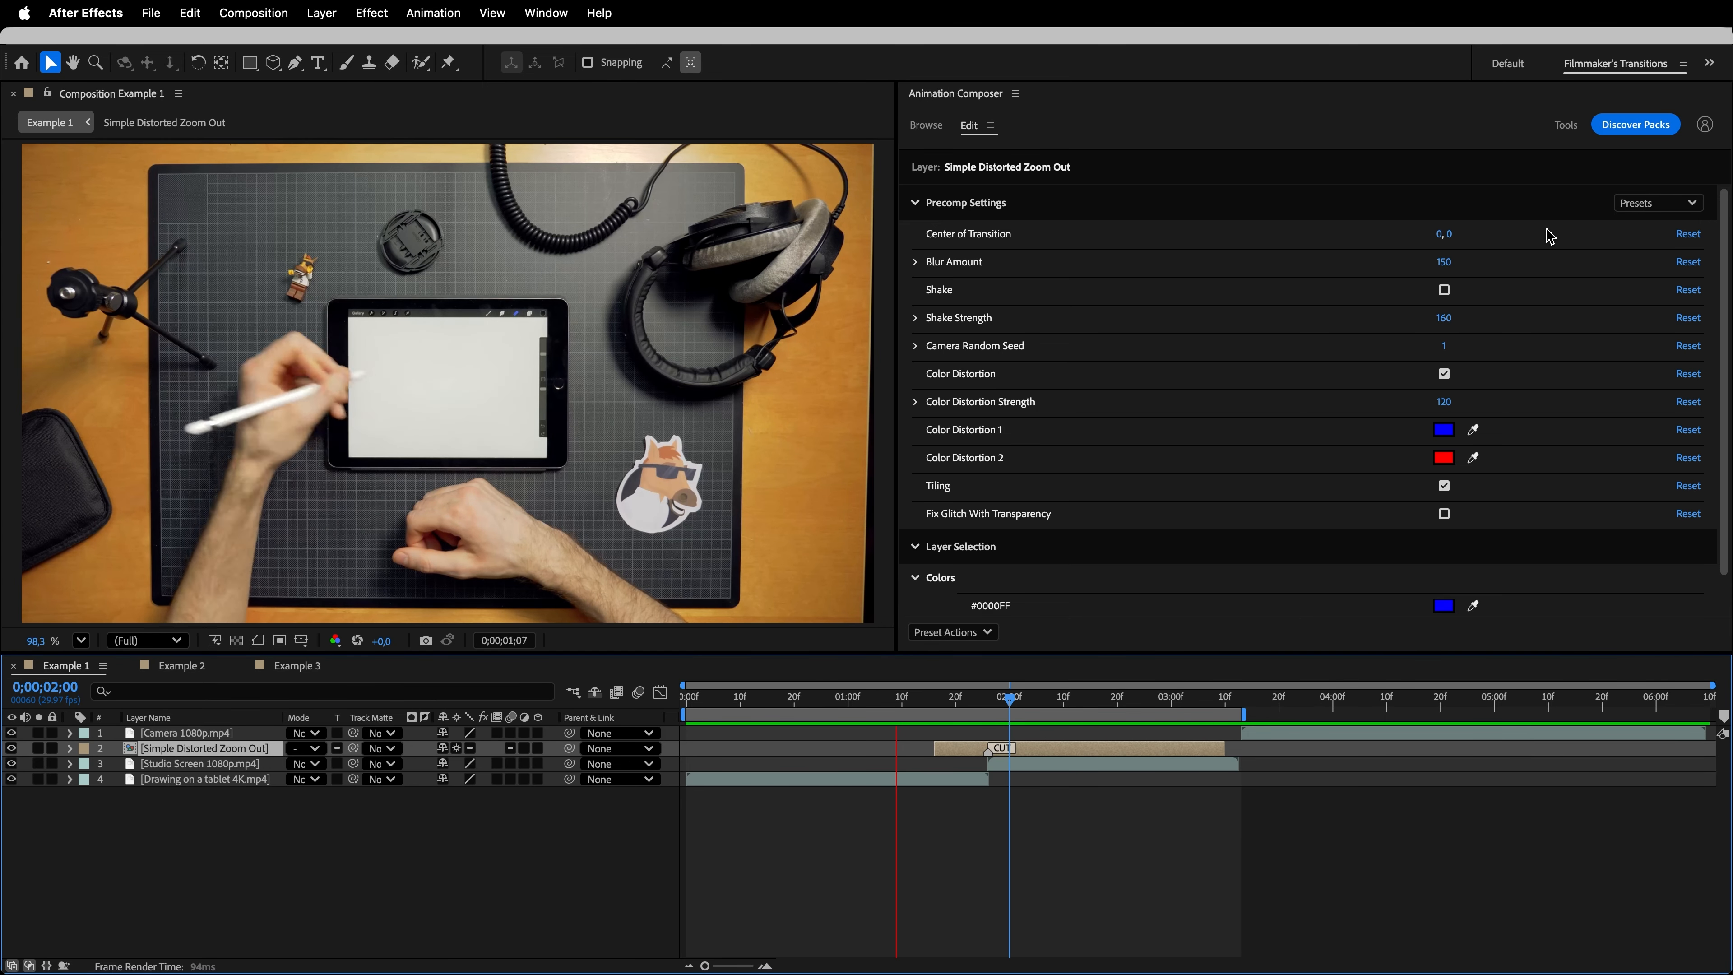
{"action": "key", "text": "space"}
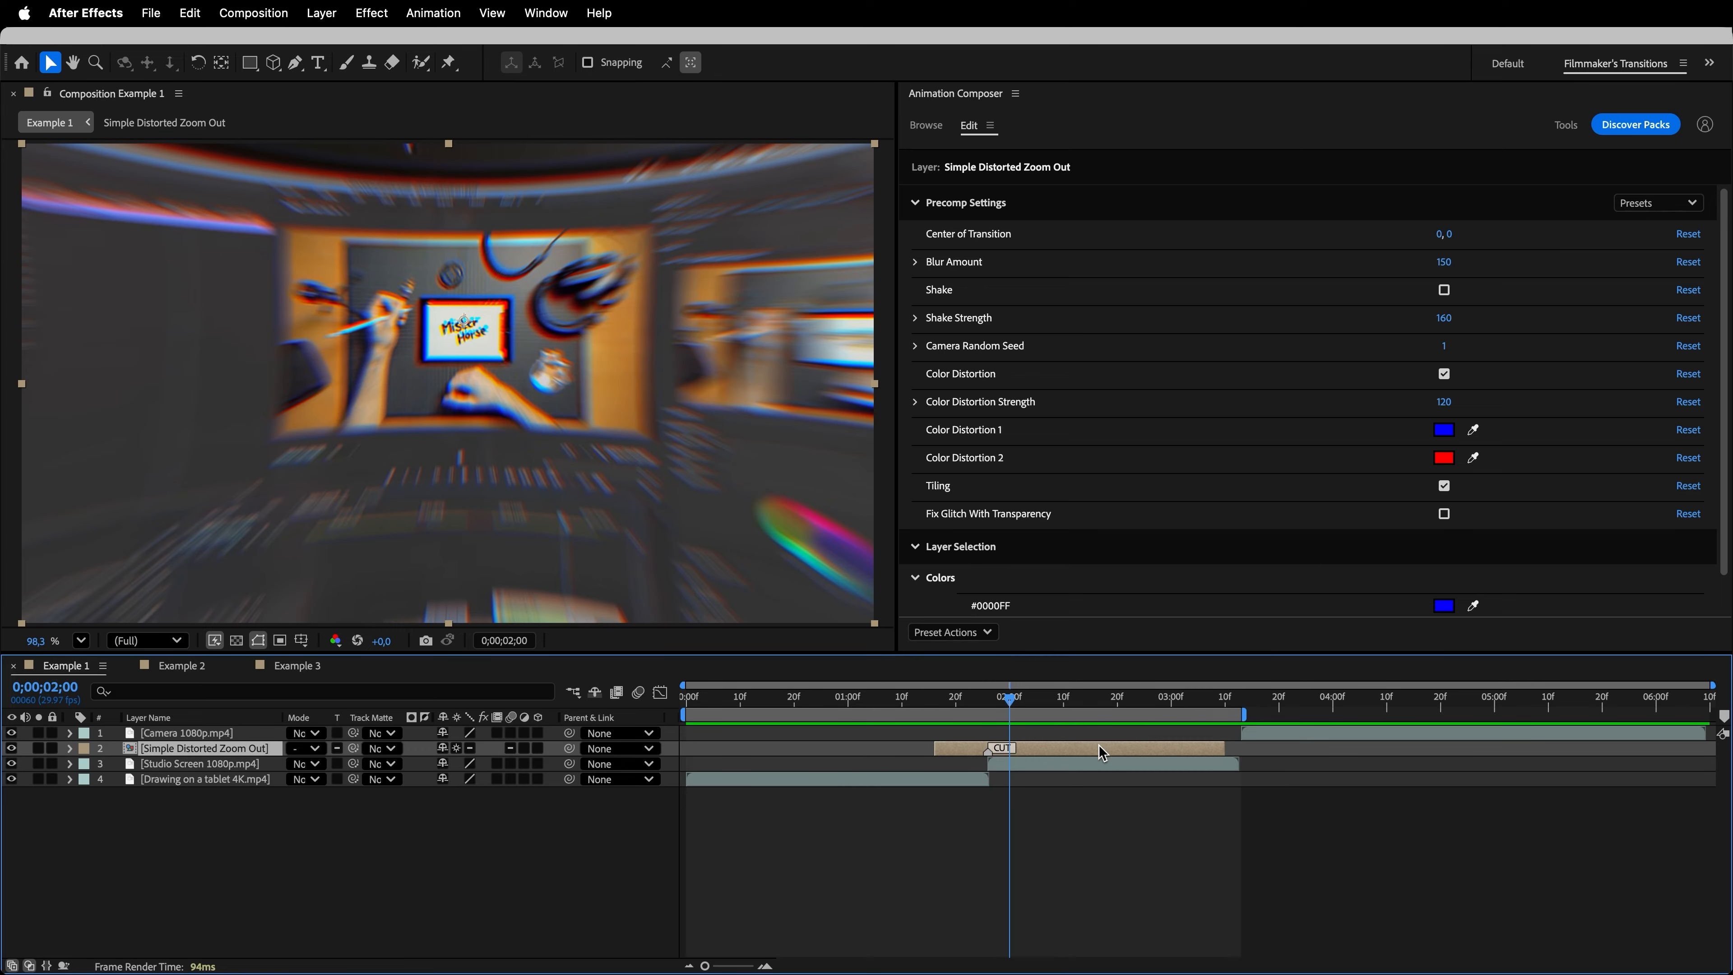
- Duplicate the zoom transition above the Camera clip, aligning the copy's cut marker with the cut between the Studio Screen and Camera clips
{"action": "key", "text": "super+d"}
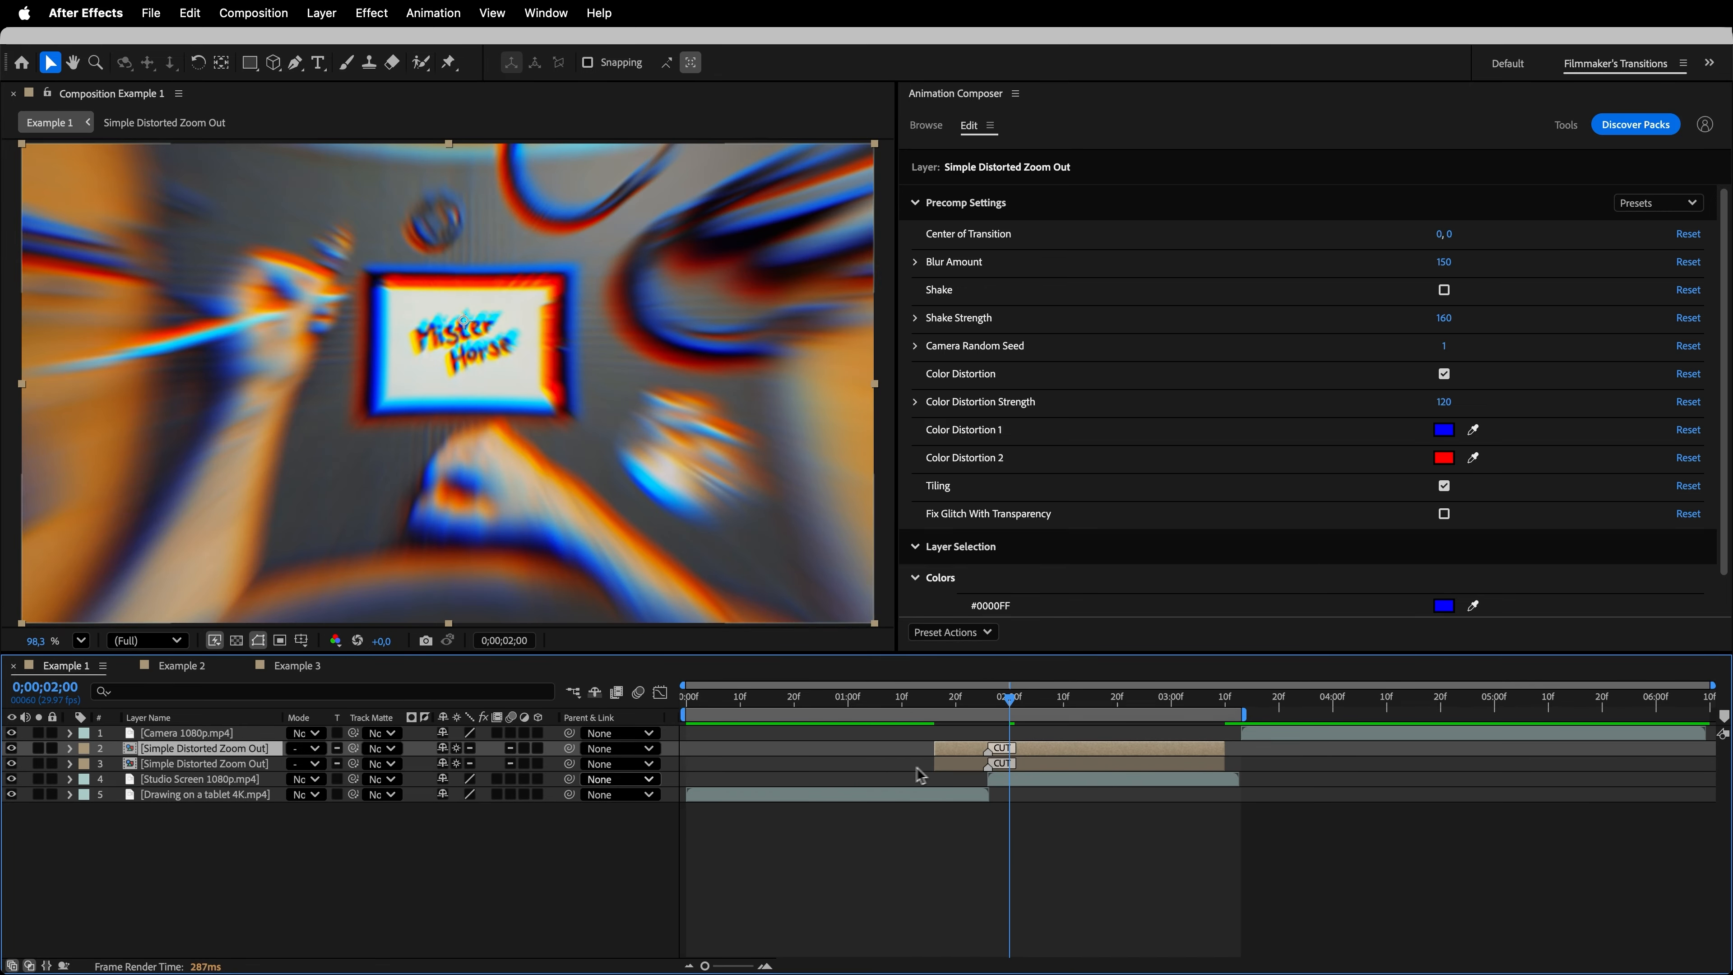
{"action": "left_click_drag", "start_coordinate": [253, 754], "coordinate": [254, 742]}
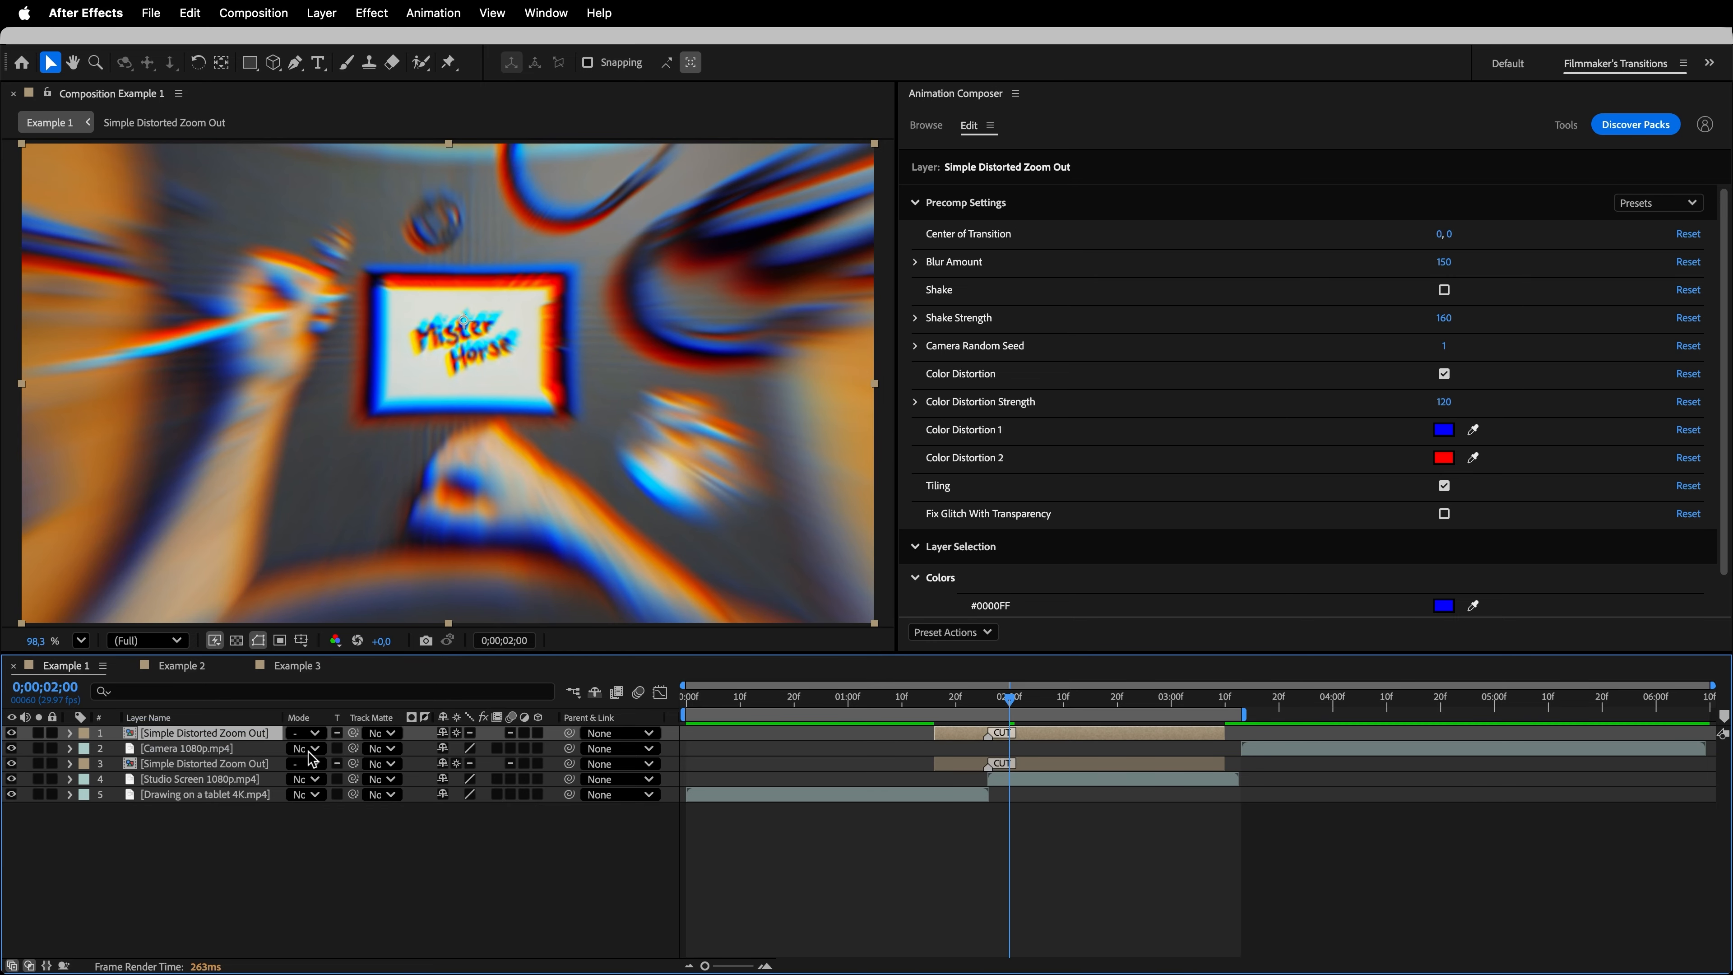
{"action": "left_click_drag", "start_coordinate": [1085, 738], "coordinate": [1680, 716]}
- Move the duplicated transition's anchor point onto the centre of the camera's screen at 0;00;03;20 and preview the sequence
{"action": "left_click_drag", "start_coordinate": [1012, 714], "coordinate": [1274, 741]}
{"action": "key", "text": "y"}
{"action": "left_click_drag", "start_coordinate": [469, 335], "coordinate": [647, 392]}
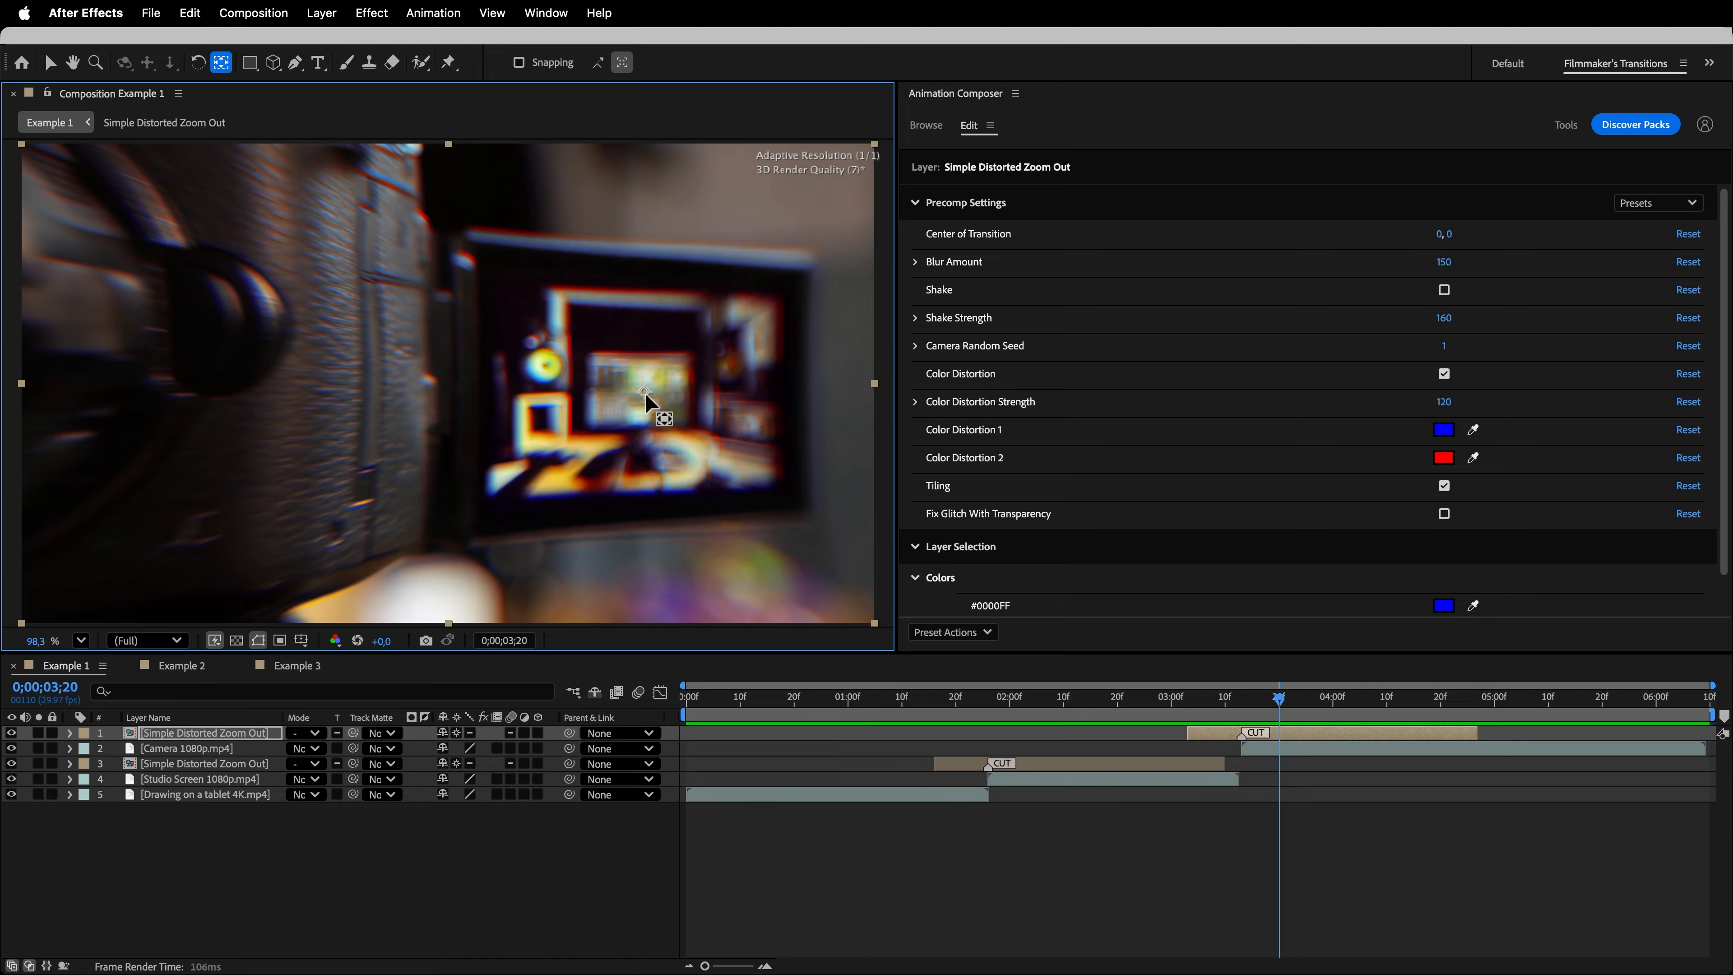
{"action": "key", "text": "v"}
{"action": "key", "text": "space"}
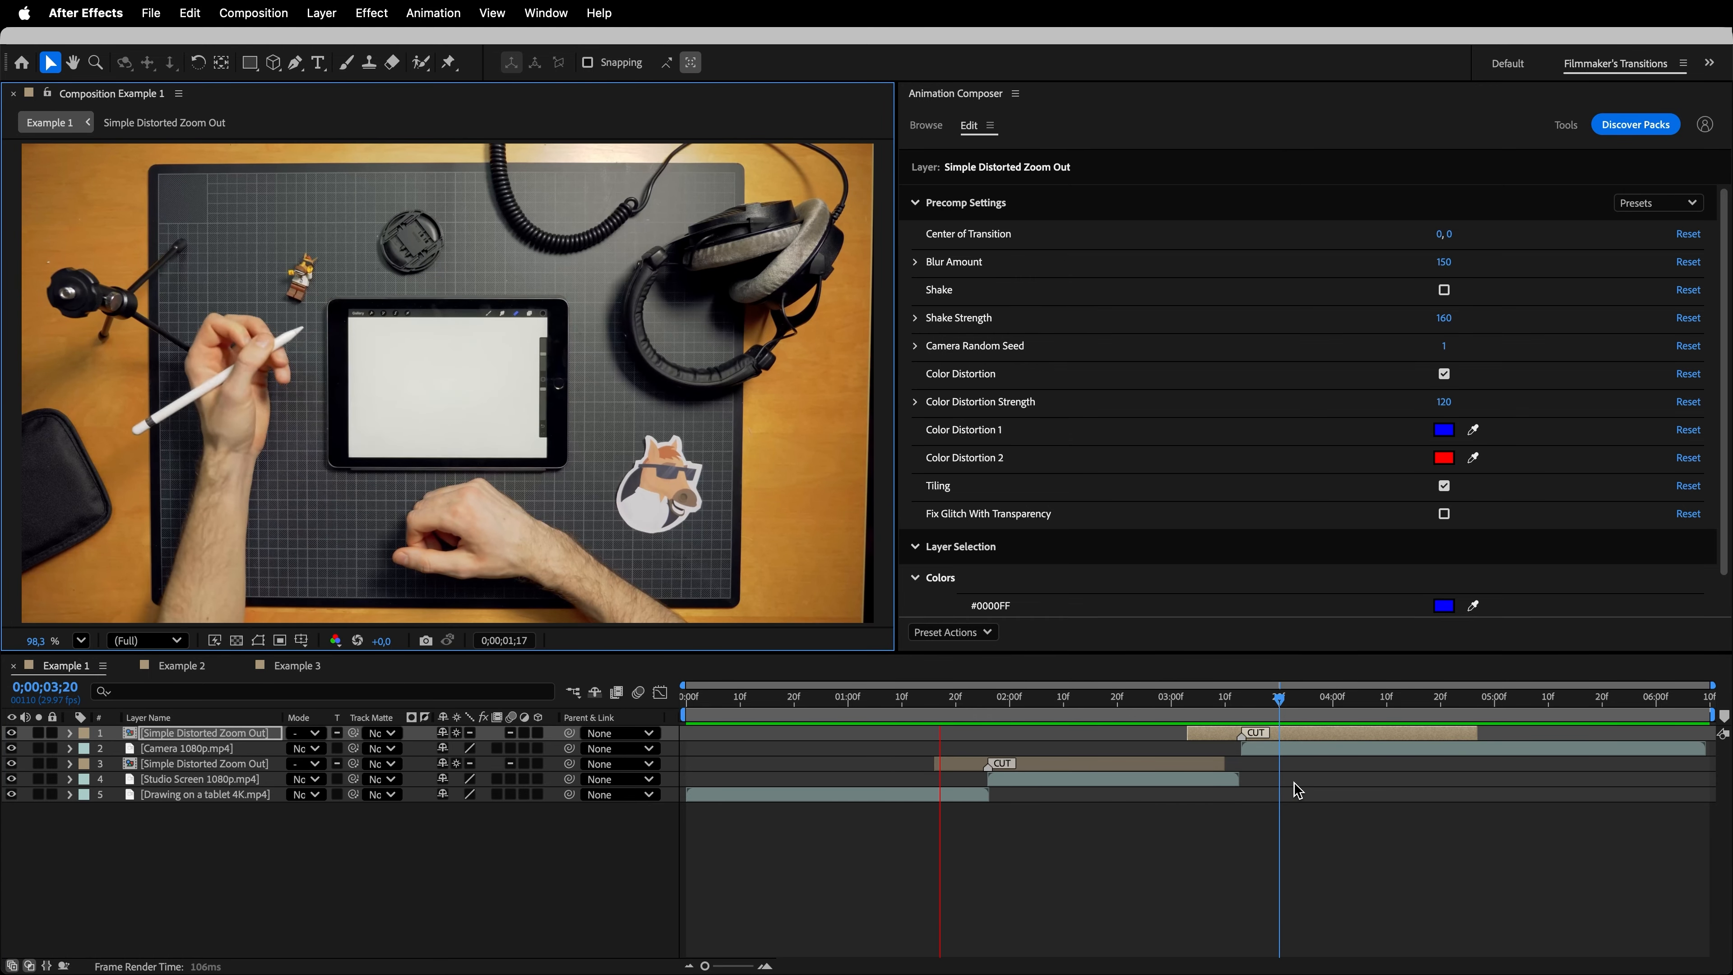
{"action": "key", "text": "space"}
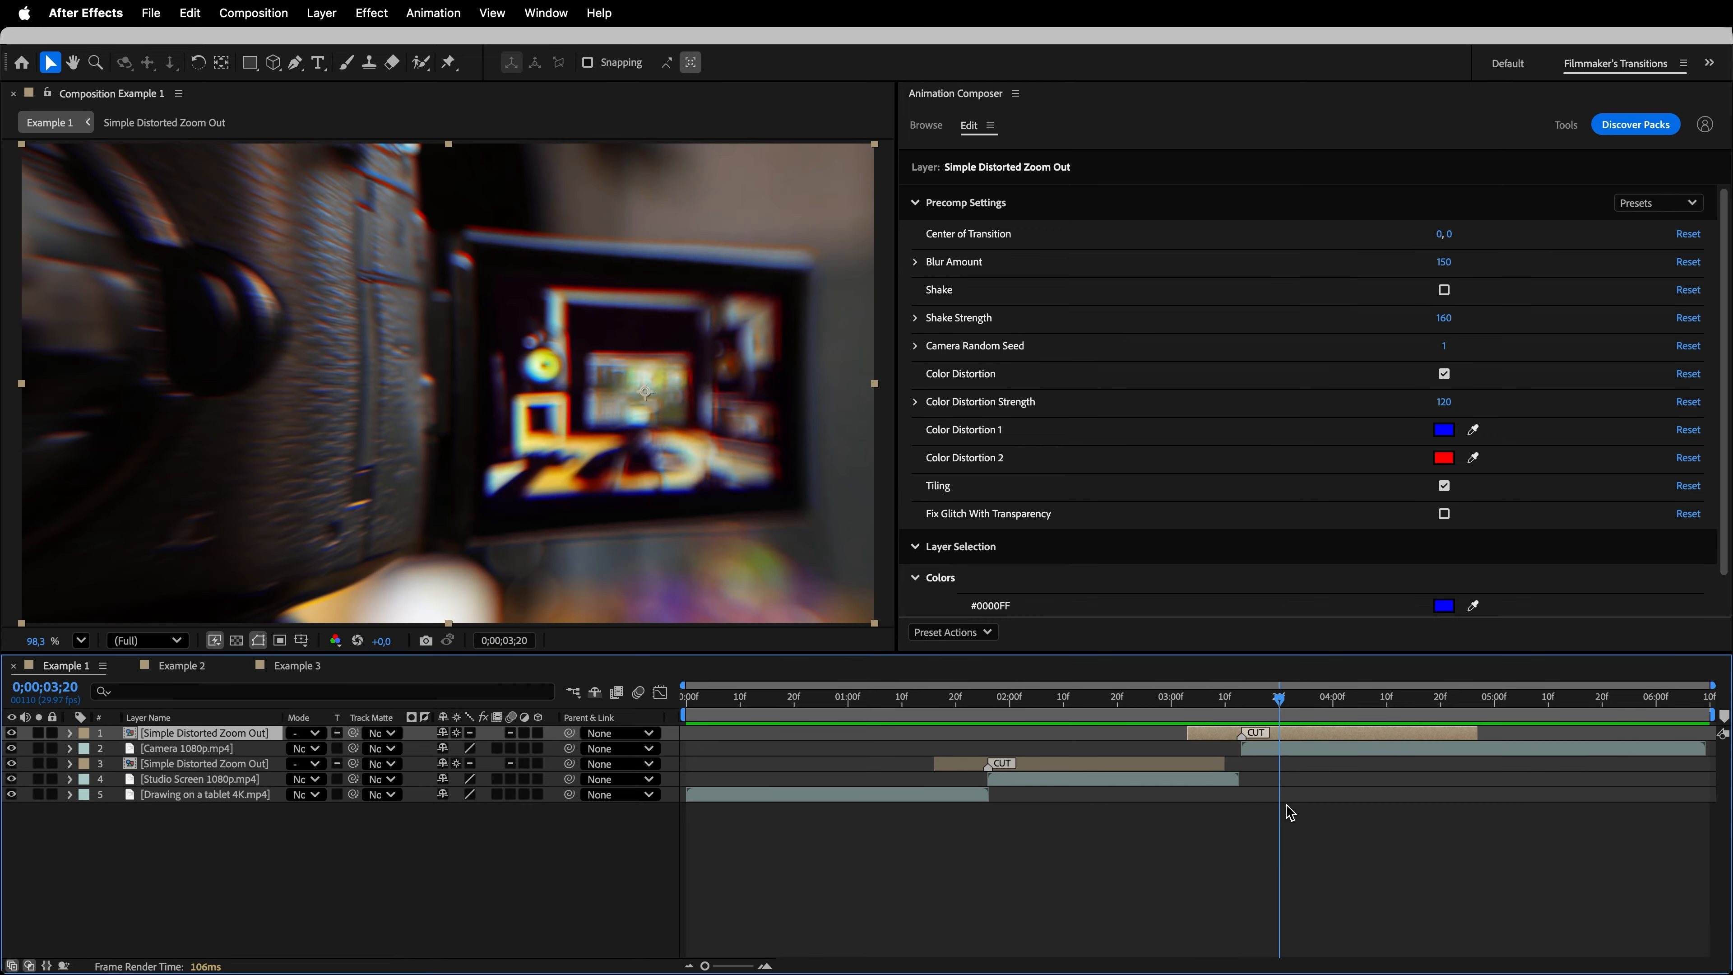
- Speed up the second transition by shortening its layer to span about 0;00;03;07 to 0;00;04;10, and preview it
{"action": "left_click_drag", "start_coordinate": [1480, 735], "coordinate": [1391, 742]}
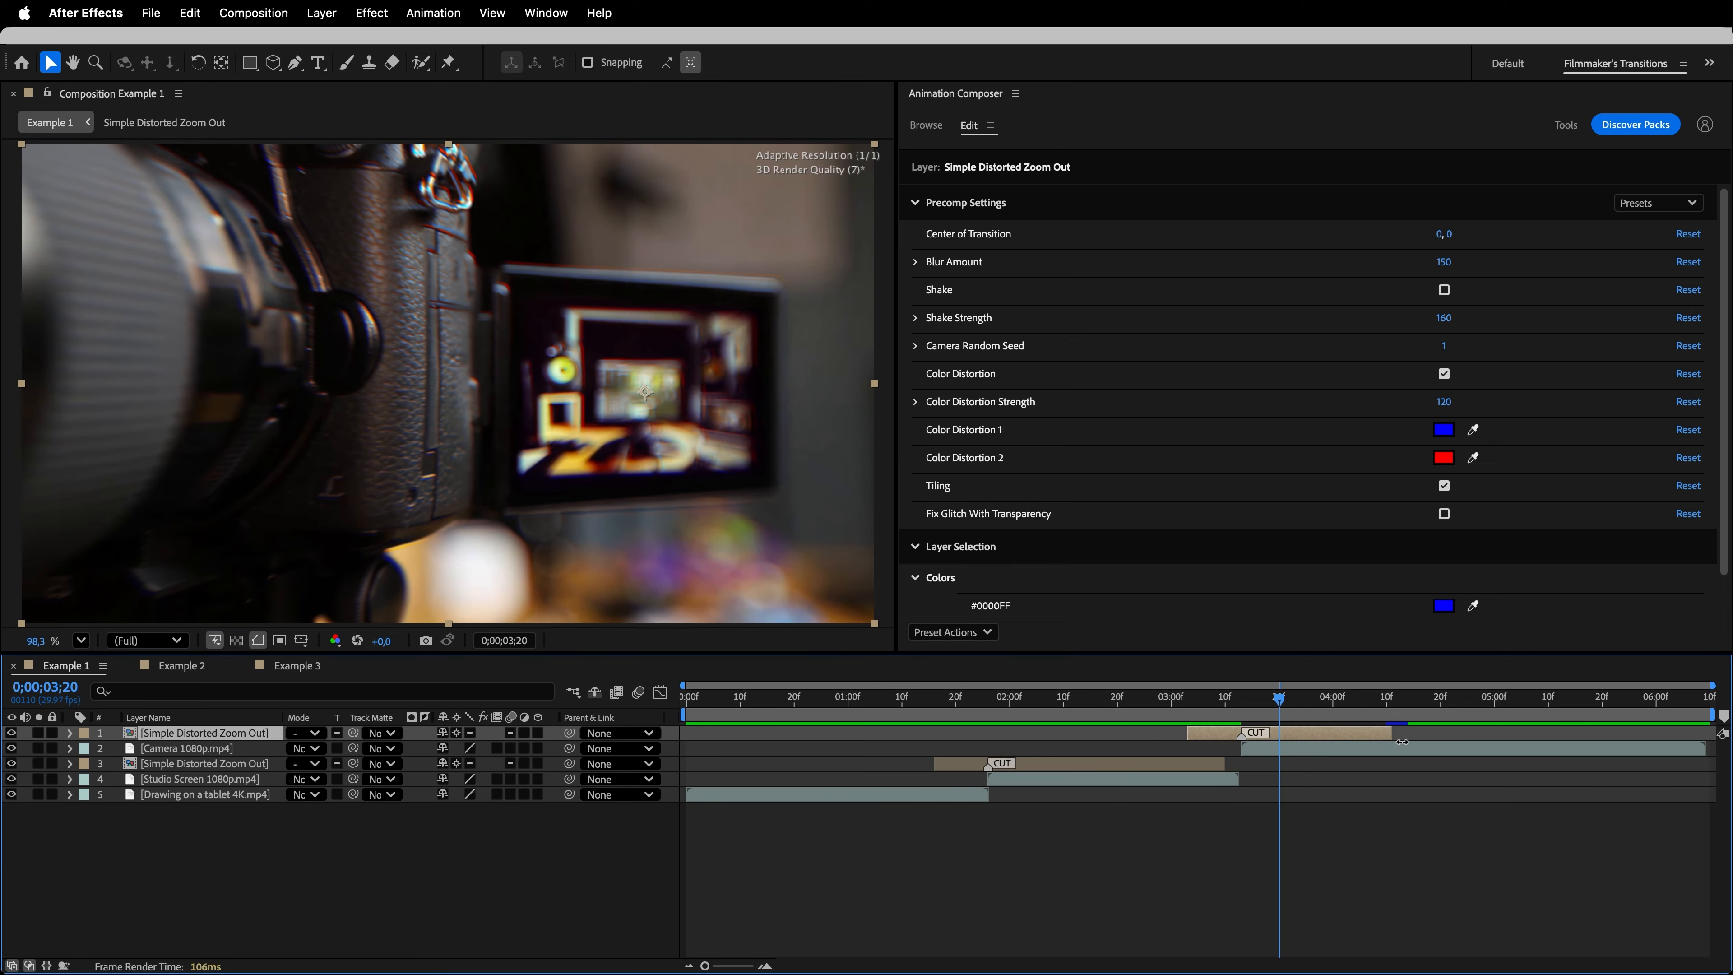
{"action": "left_click_drag", "start_coordinate": [1283, 709], "coordinate": [1210, 734]}
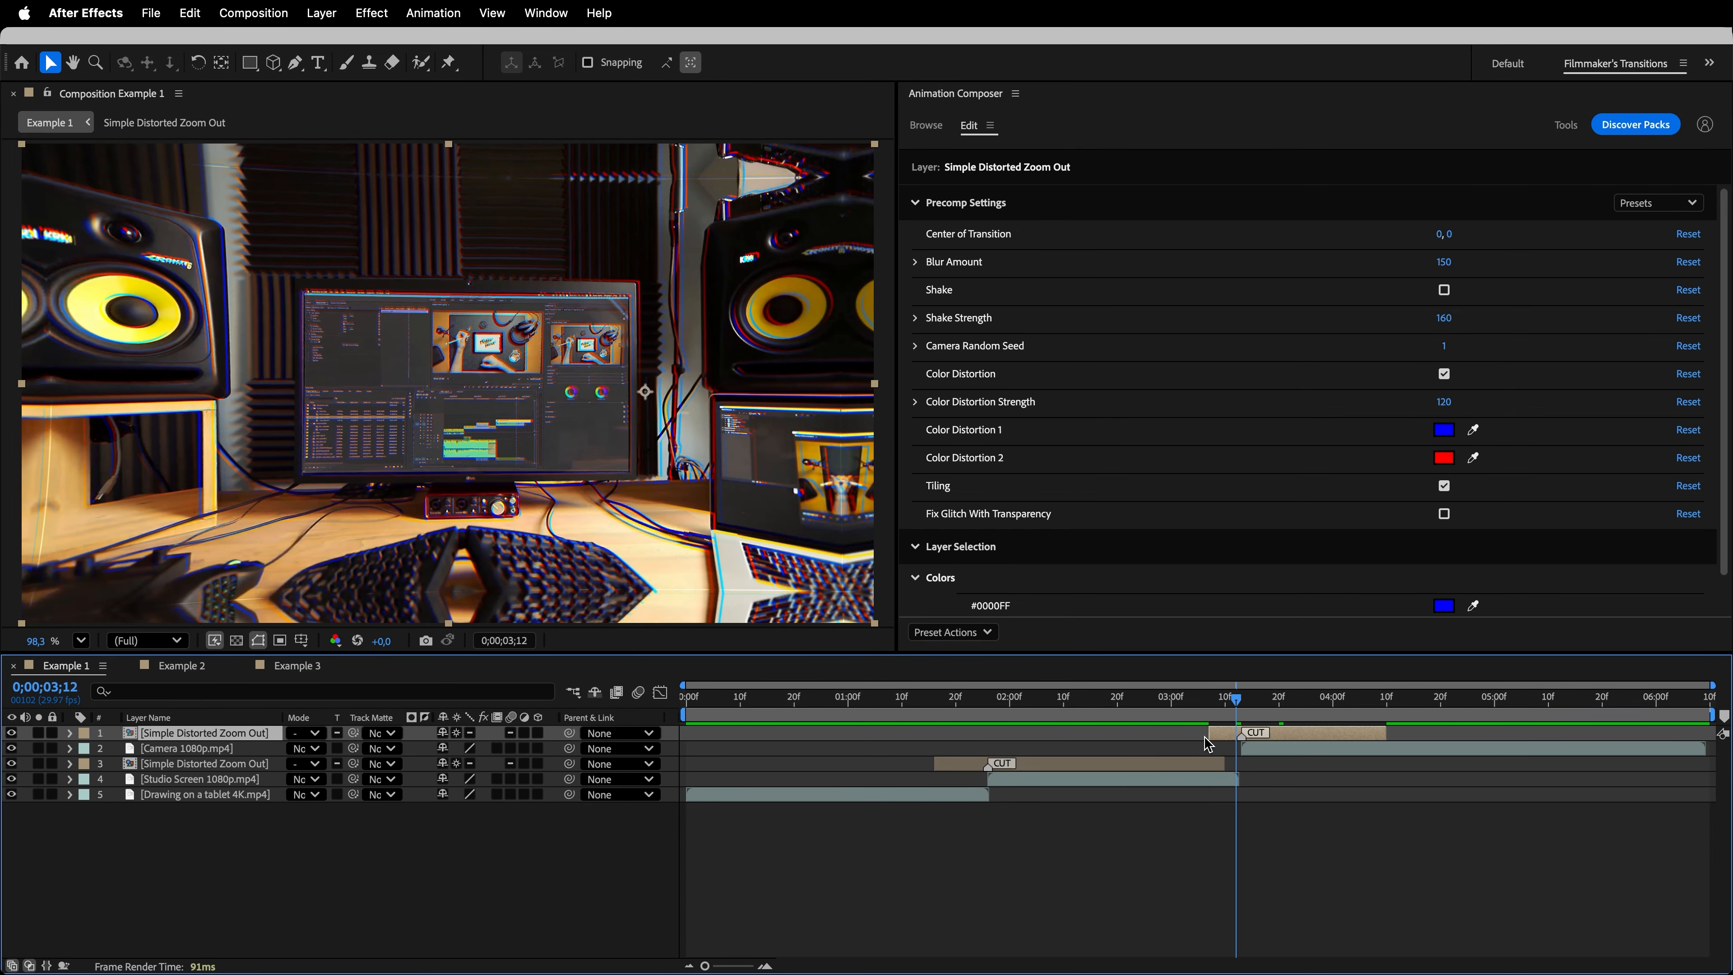
{"action": "key", "text": "space"}
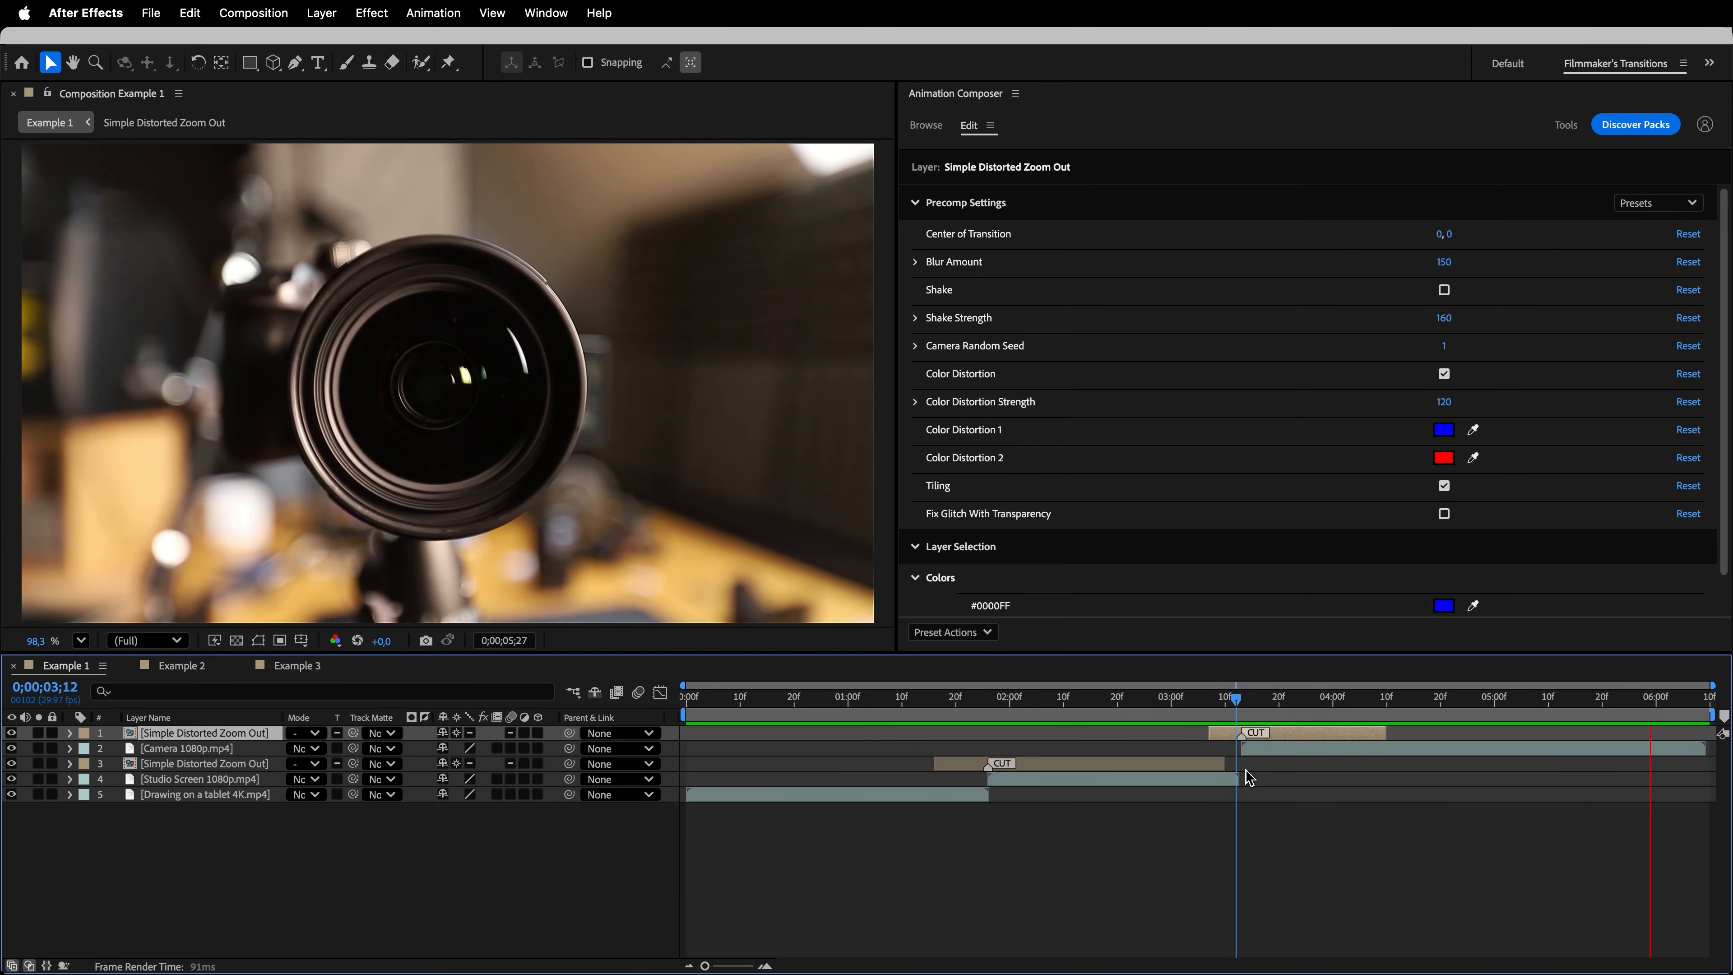
{"action": "key", "text": "space"}
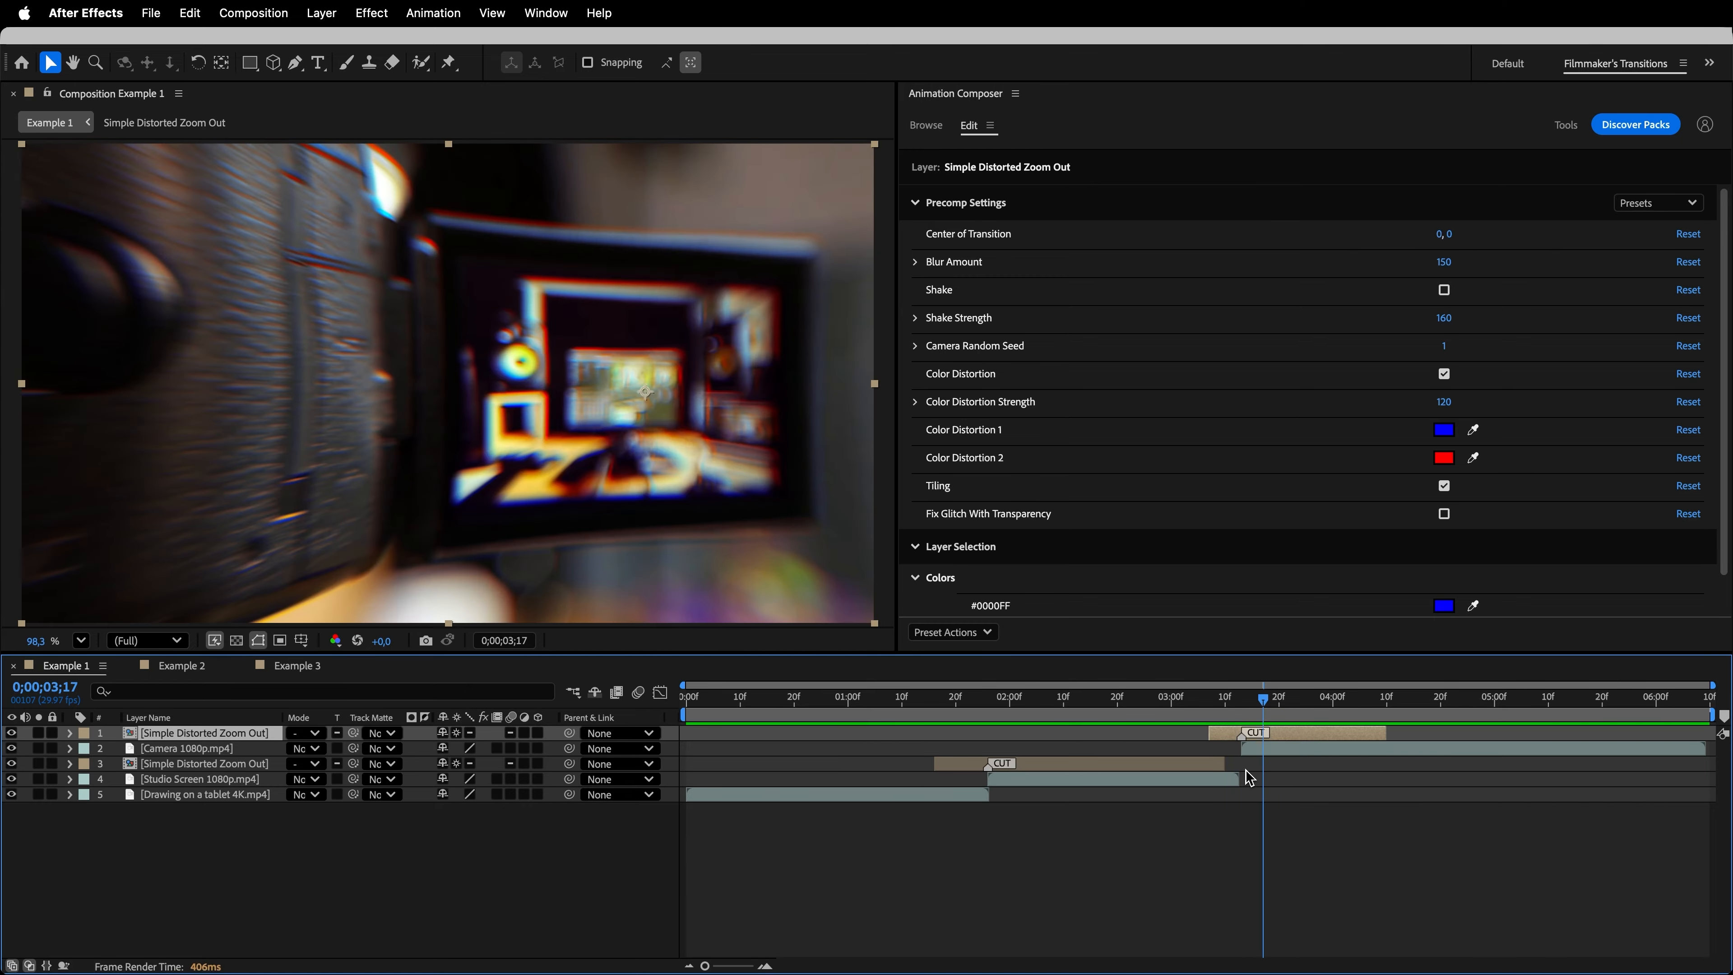
- Replace the transition between the Studio Screen and Camera clips with Simple Distorted Zoom Out, including its sound, and preview it
{"action": "left_click", "coordinate": [925, 129]}
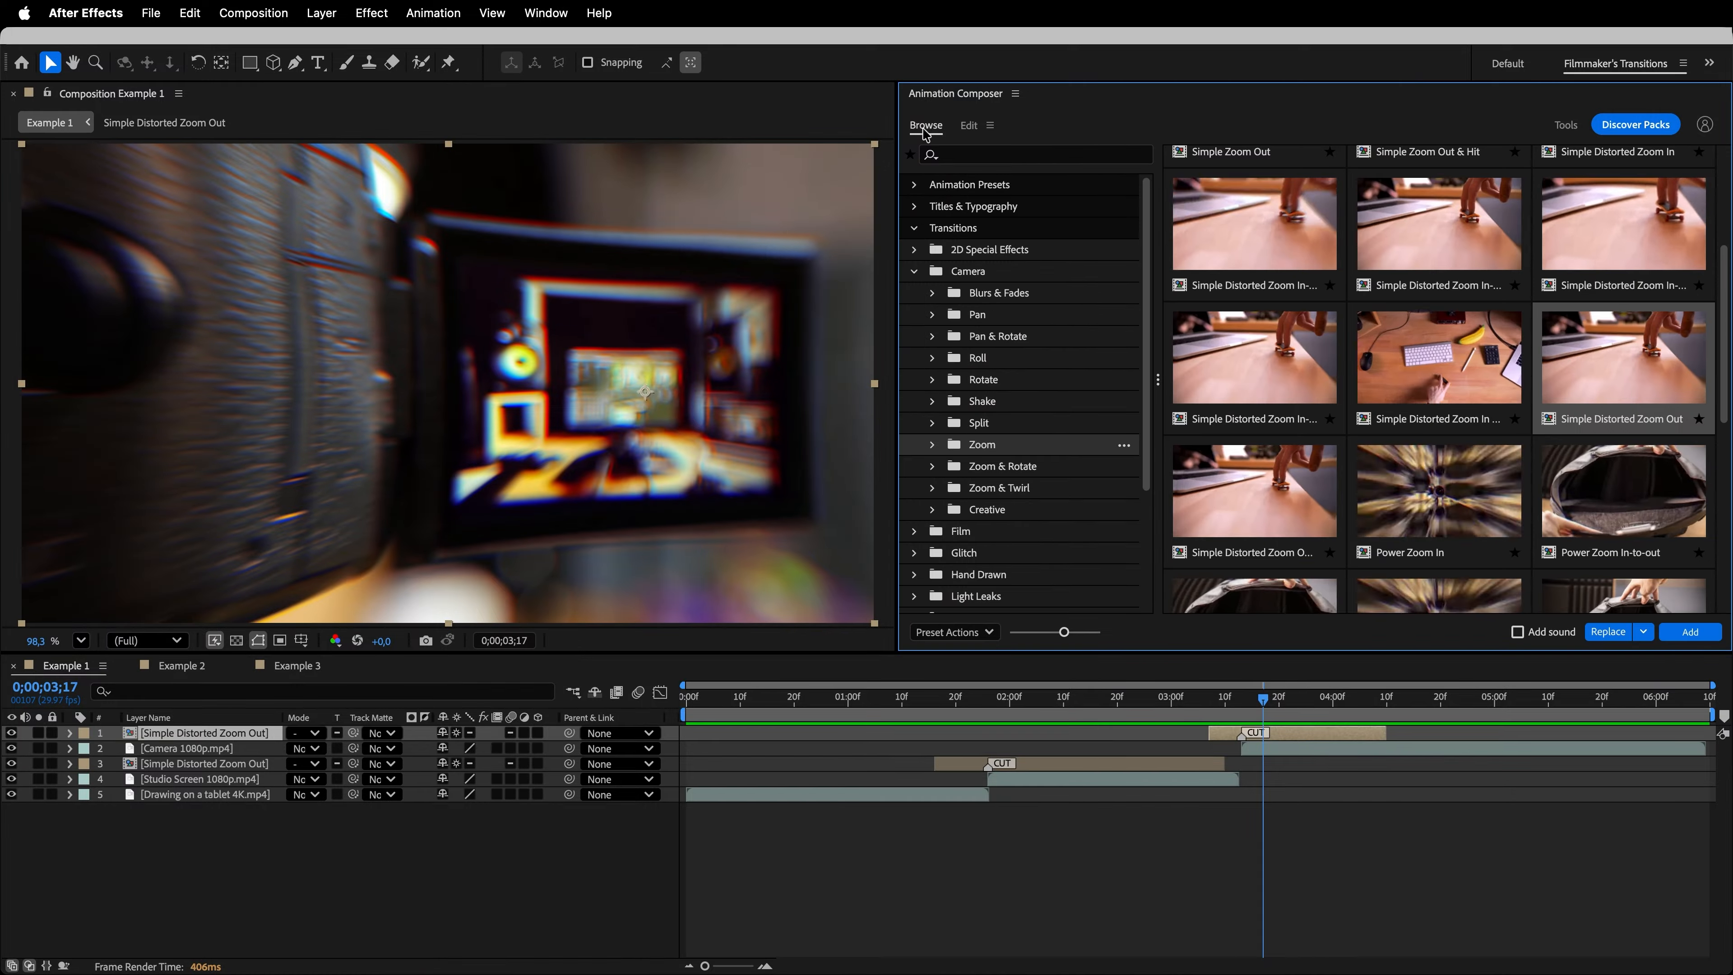
{"action": "left_click", "coordinate": [1609, 373]}
{"action": "left_click", "coordinate": [1517, 631]}
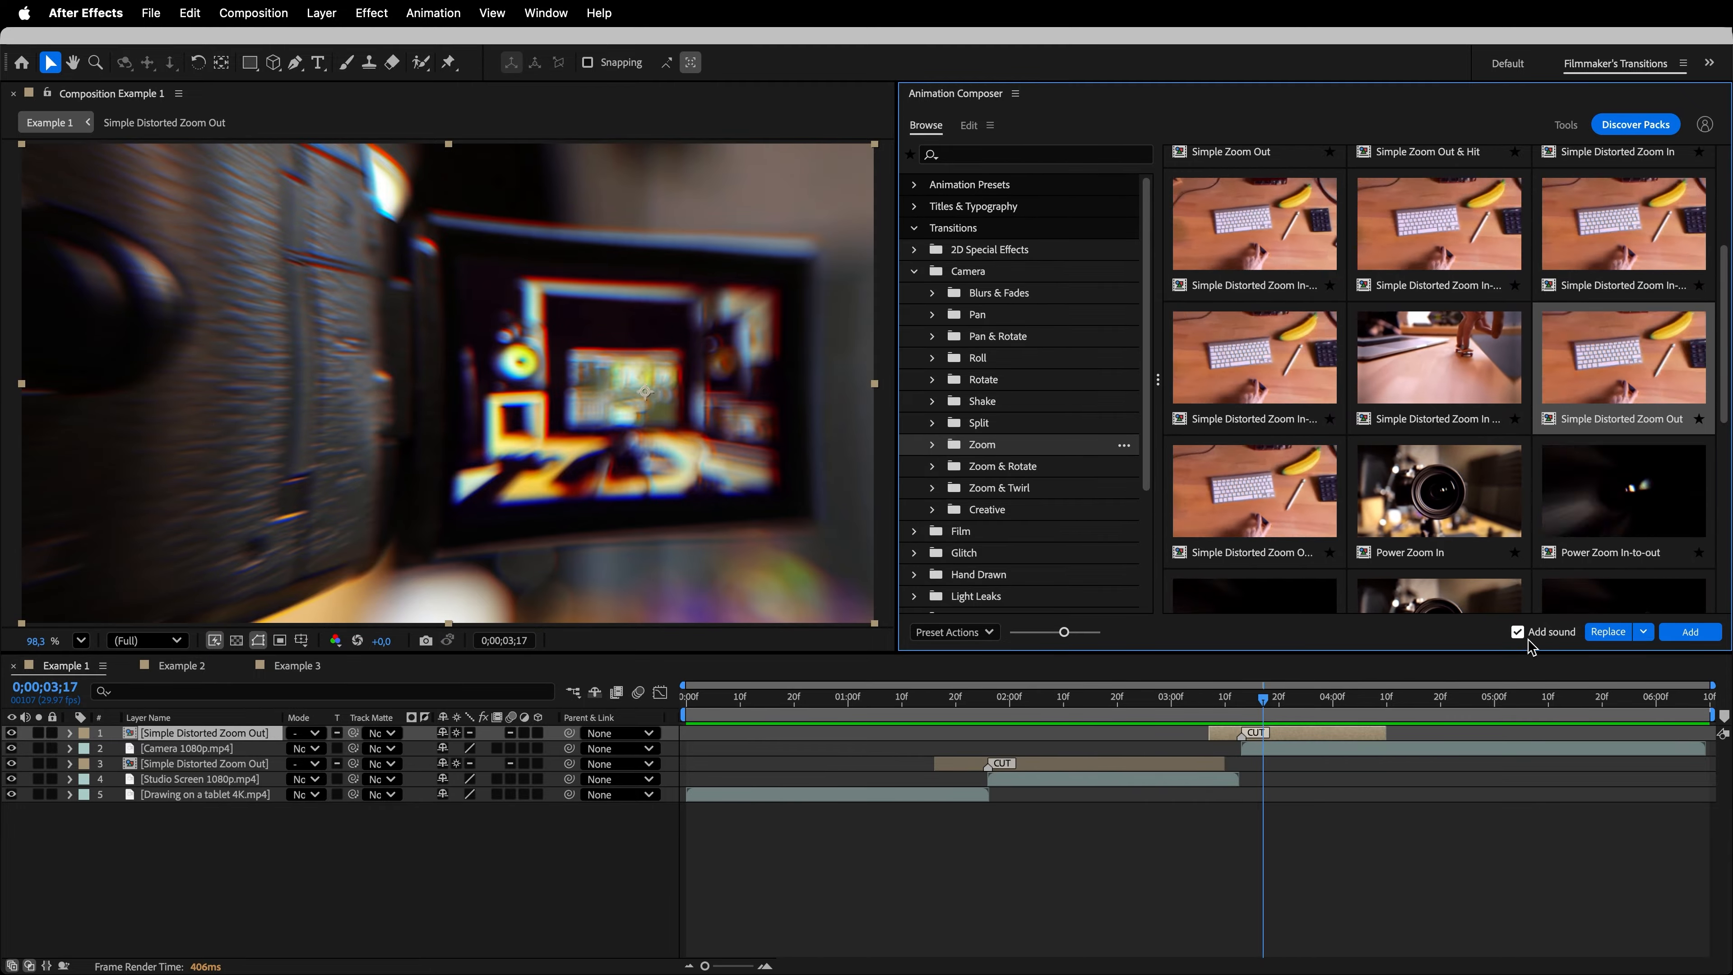
{"action": "left_click", "coordinate": [1608, 633]}
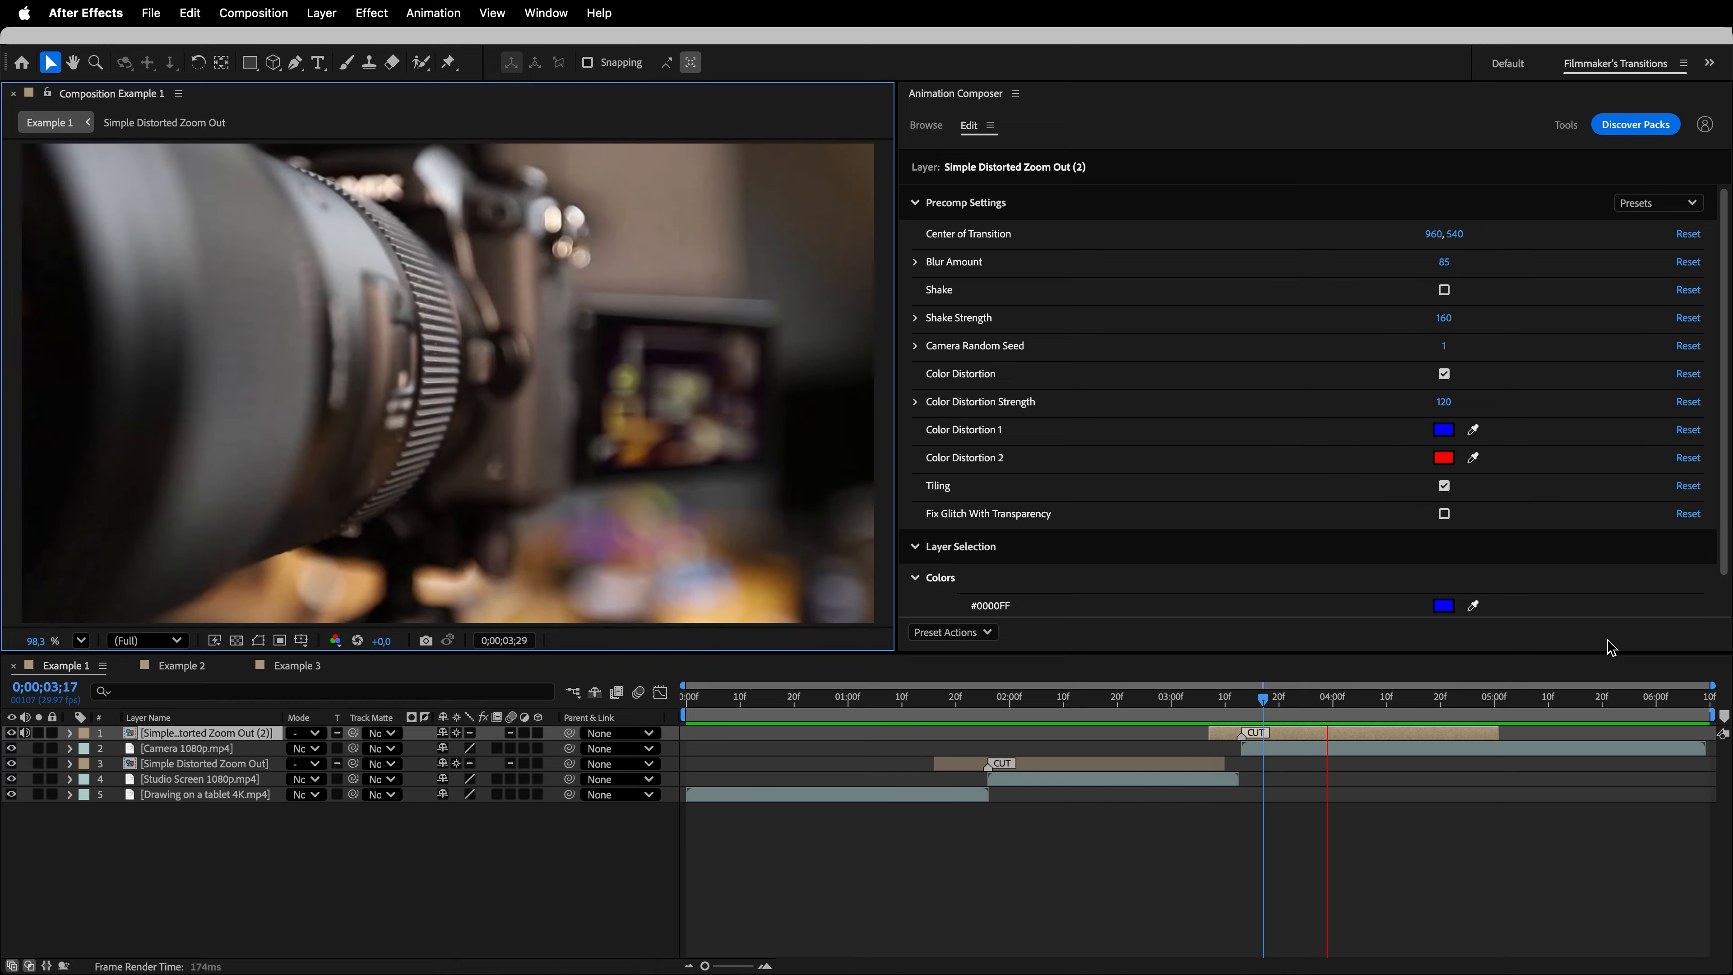
{"action": "key", "text": "space"}
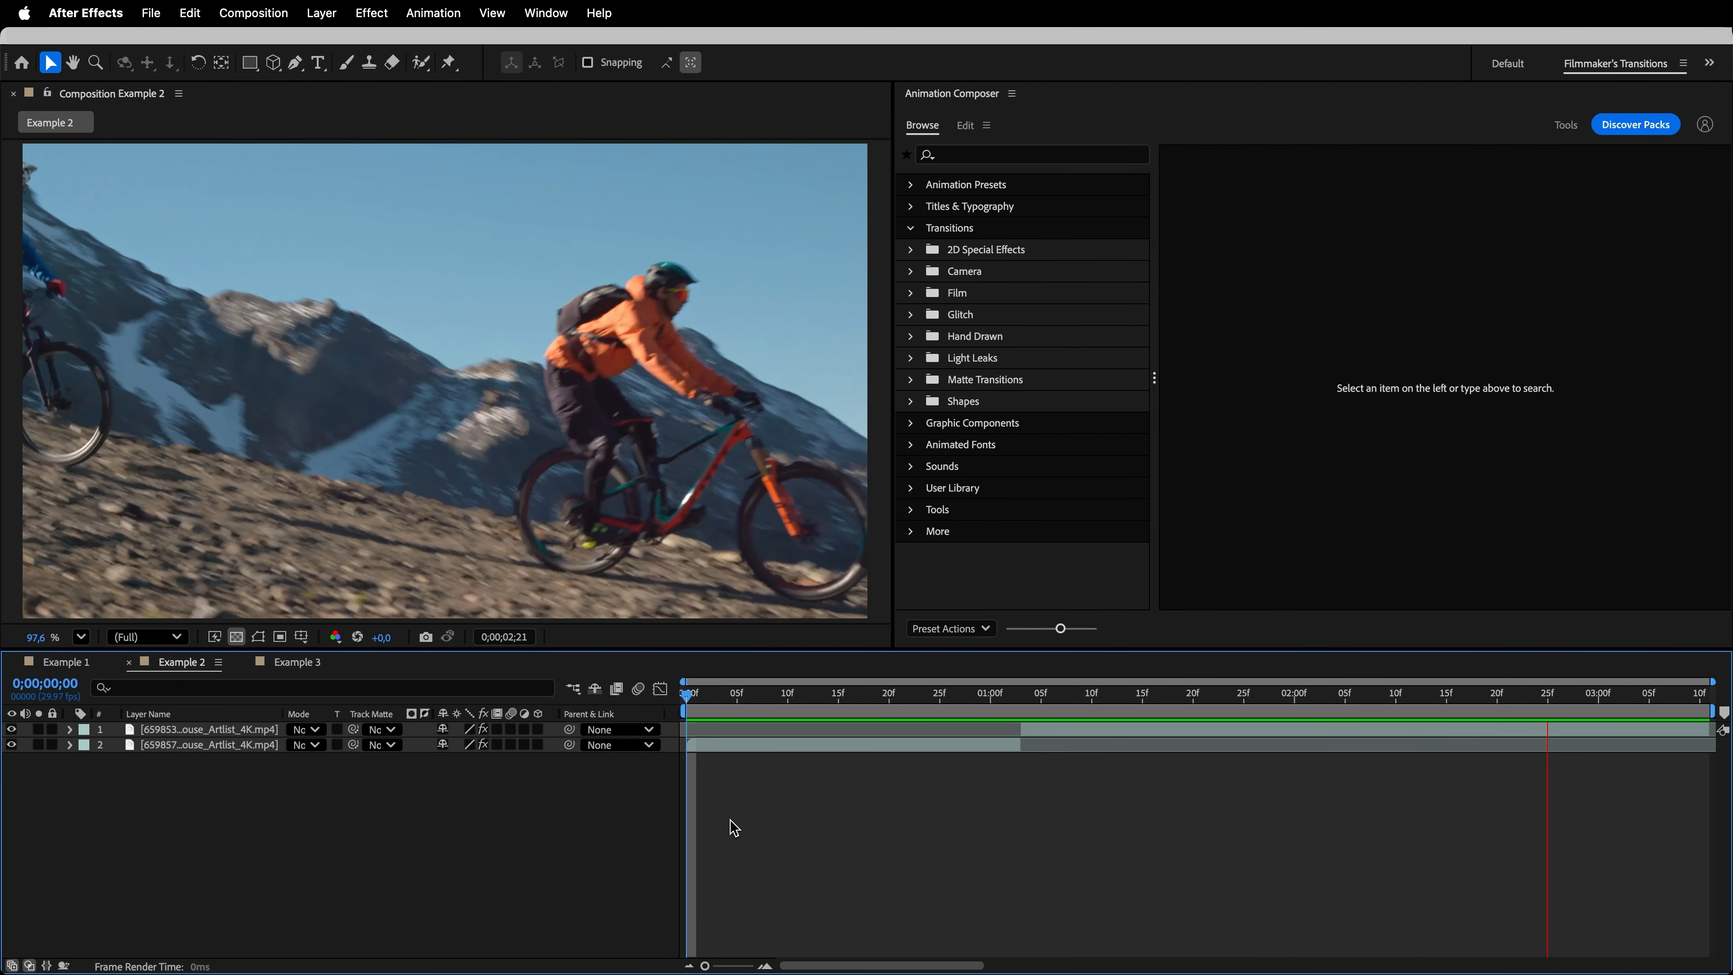
- Add the Left variant of the Pan Short 1 camera transition at the Example 2 cut at 0;00;01;03 and preview it
{"action": "key", "text": "space"}
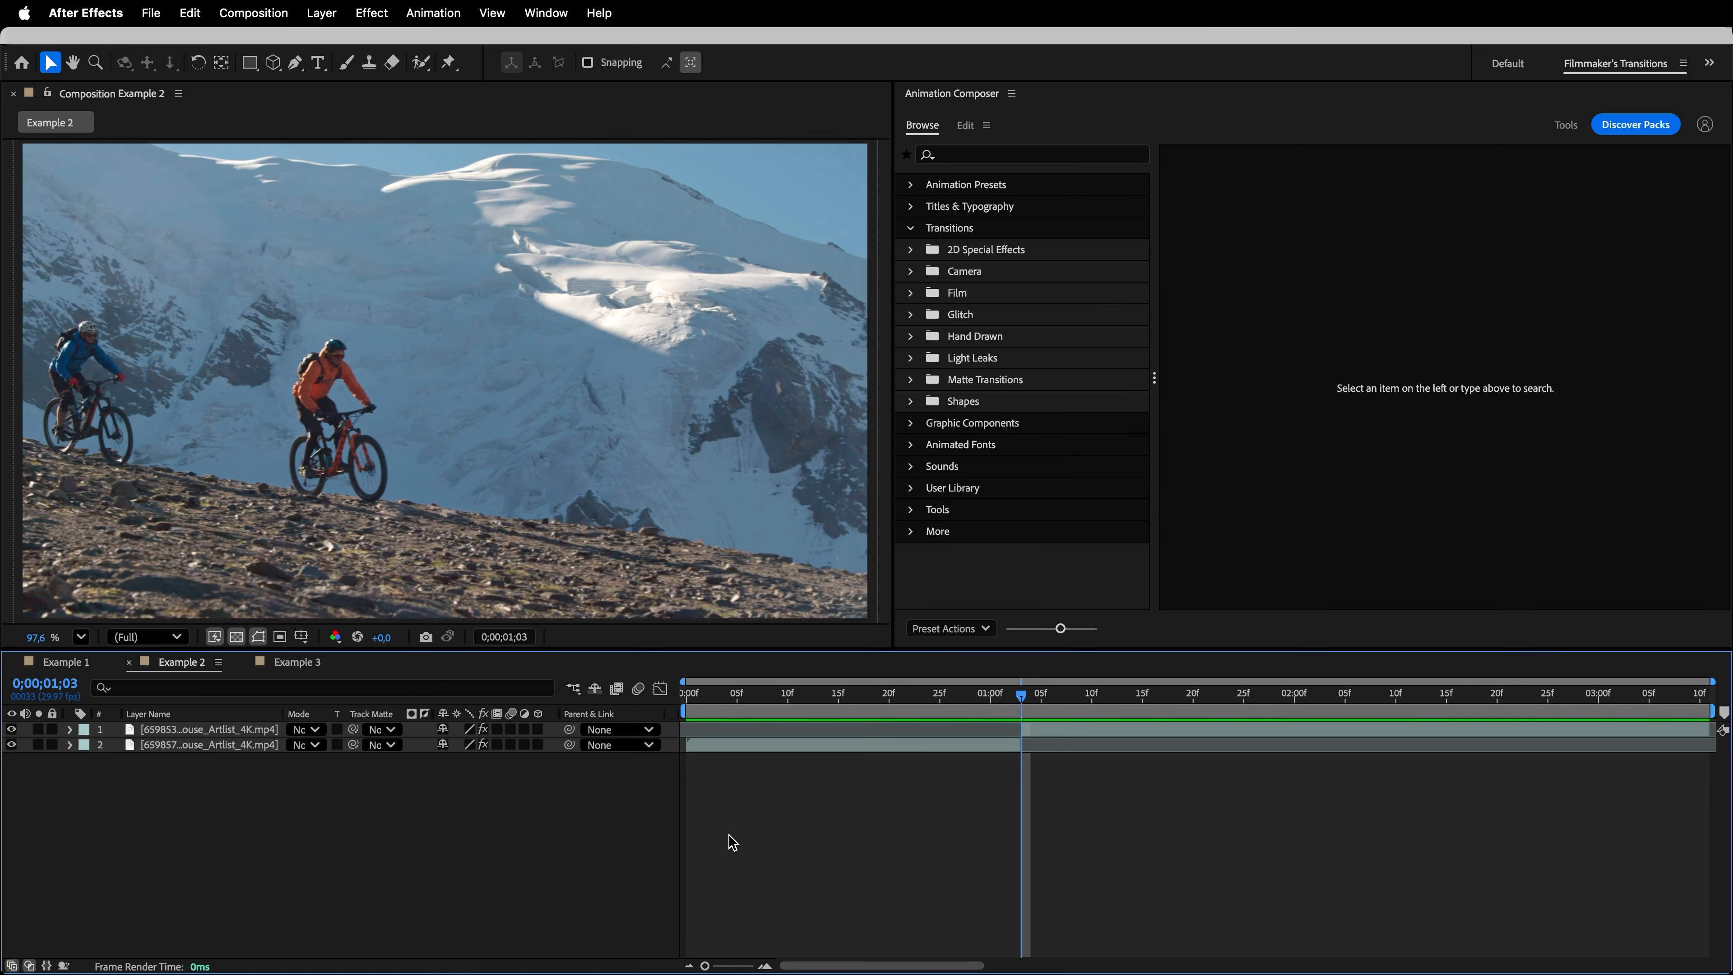
{"action": "left_click", "coordinate": [966, 273]}
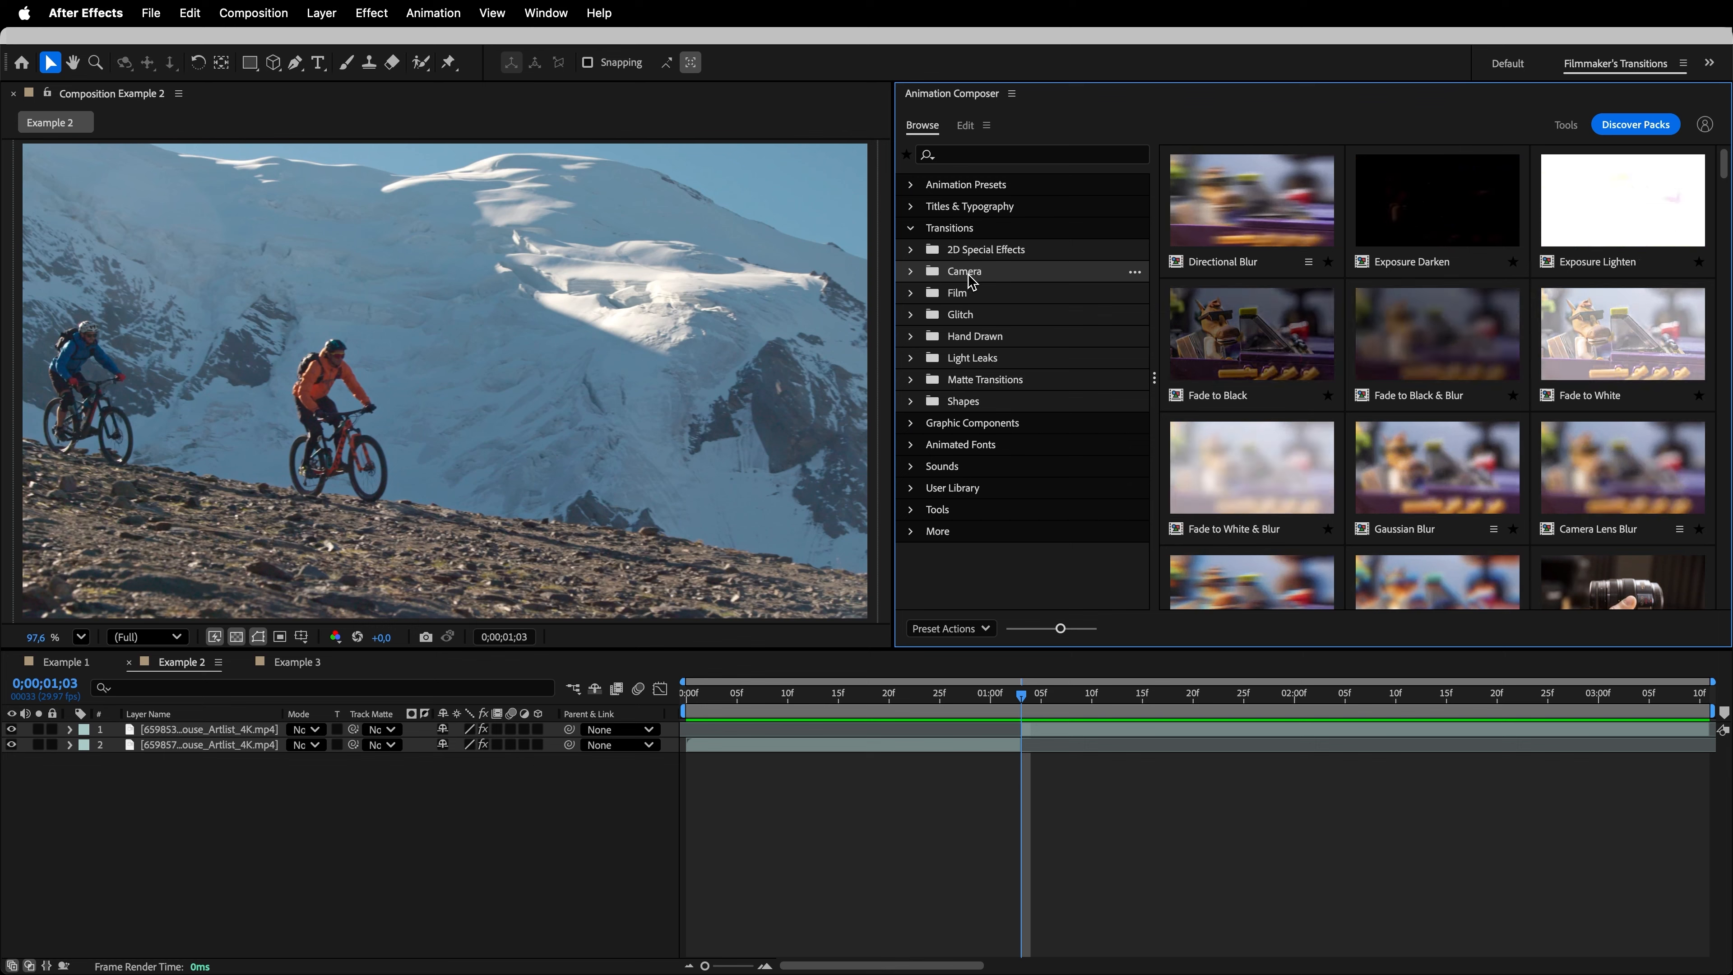
{"action": "left_click", "coordinate": [912, 273]}
{"action": "left_click", "coordinate": [1009, 316]}
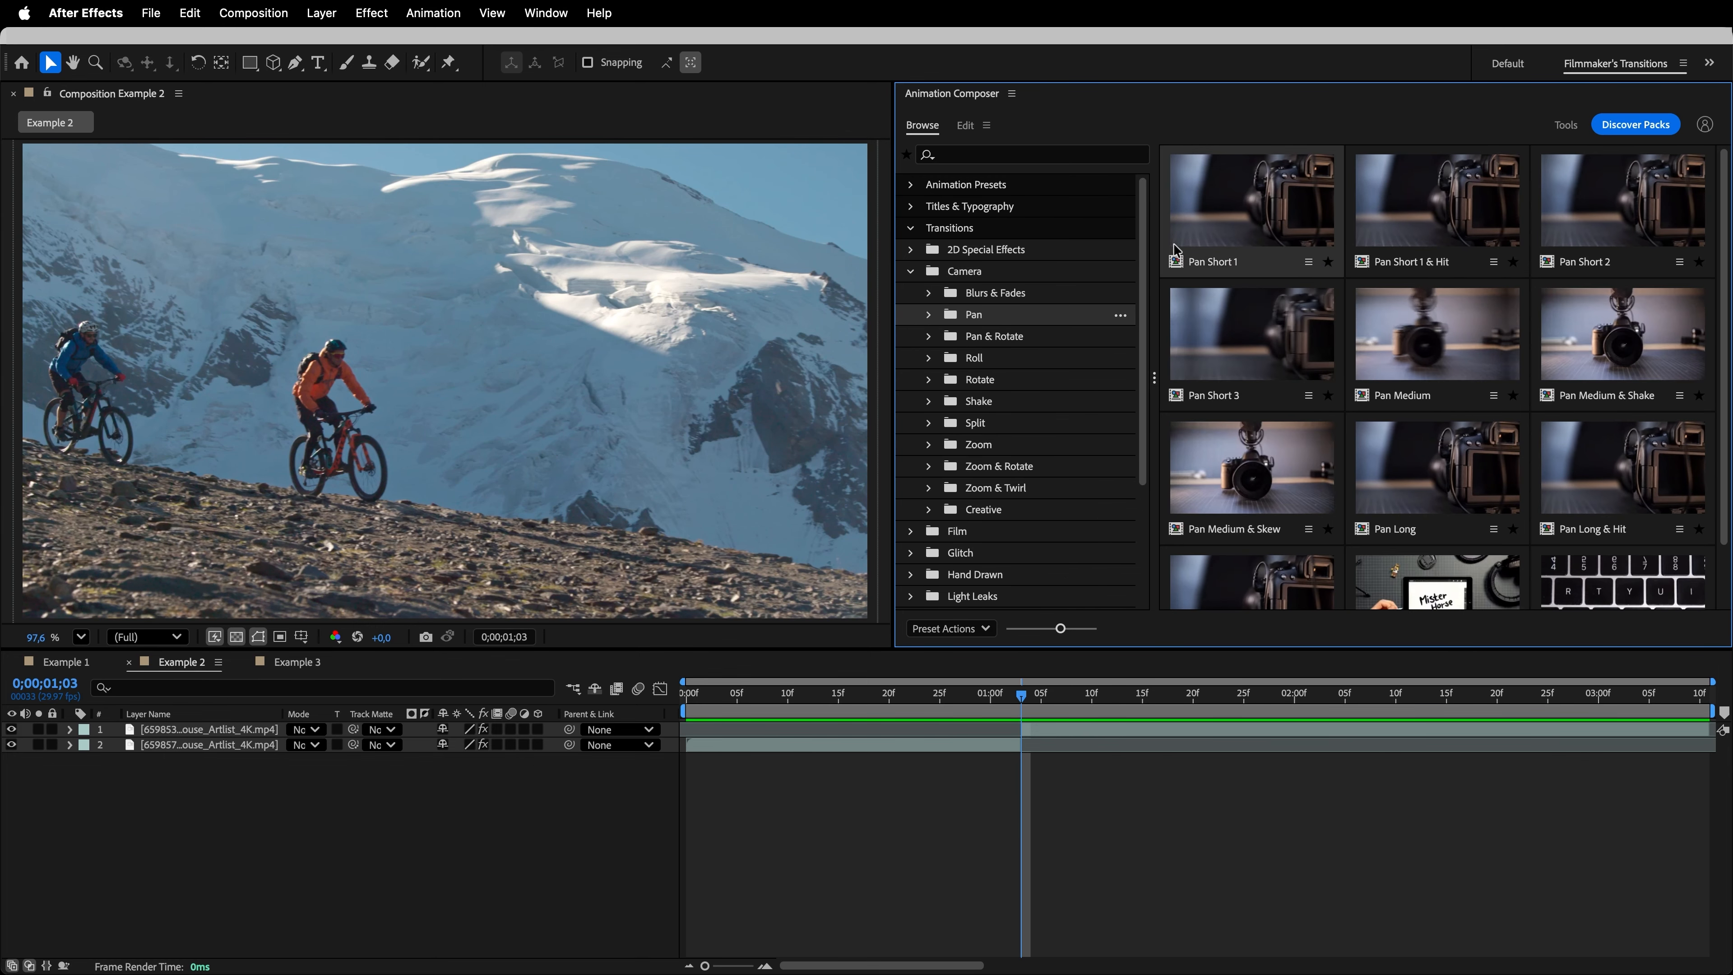
{"action": "left_click", "coordinate": [1261, 236]}
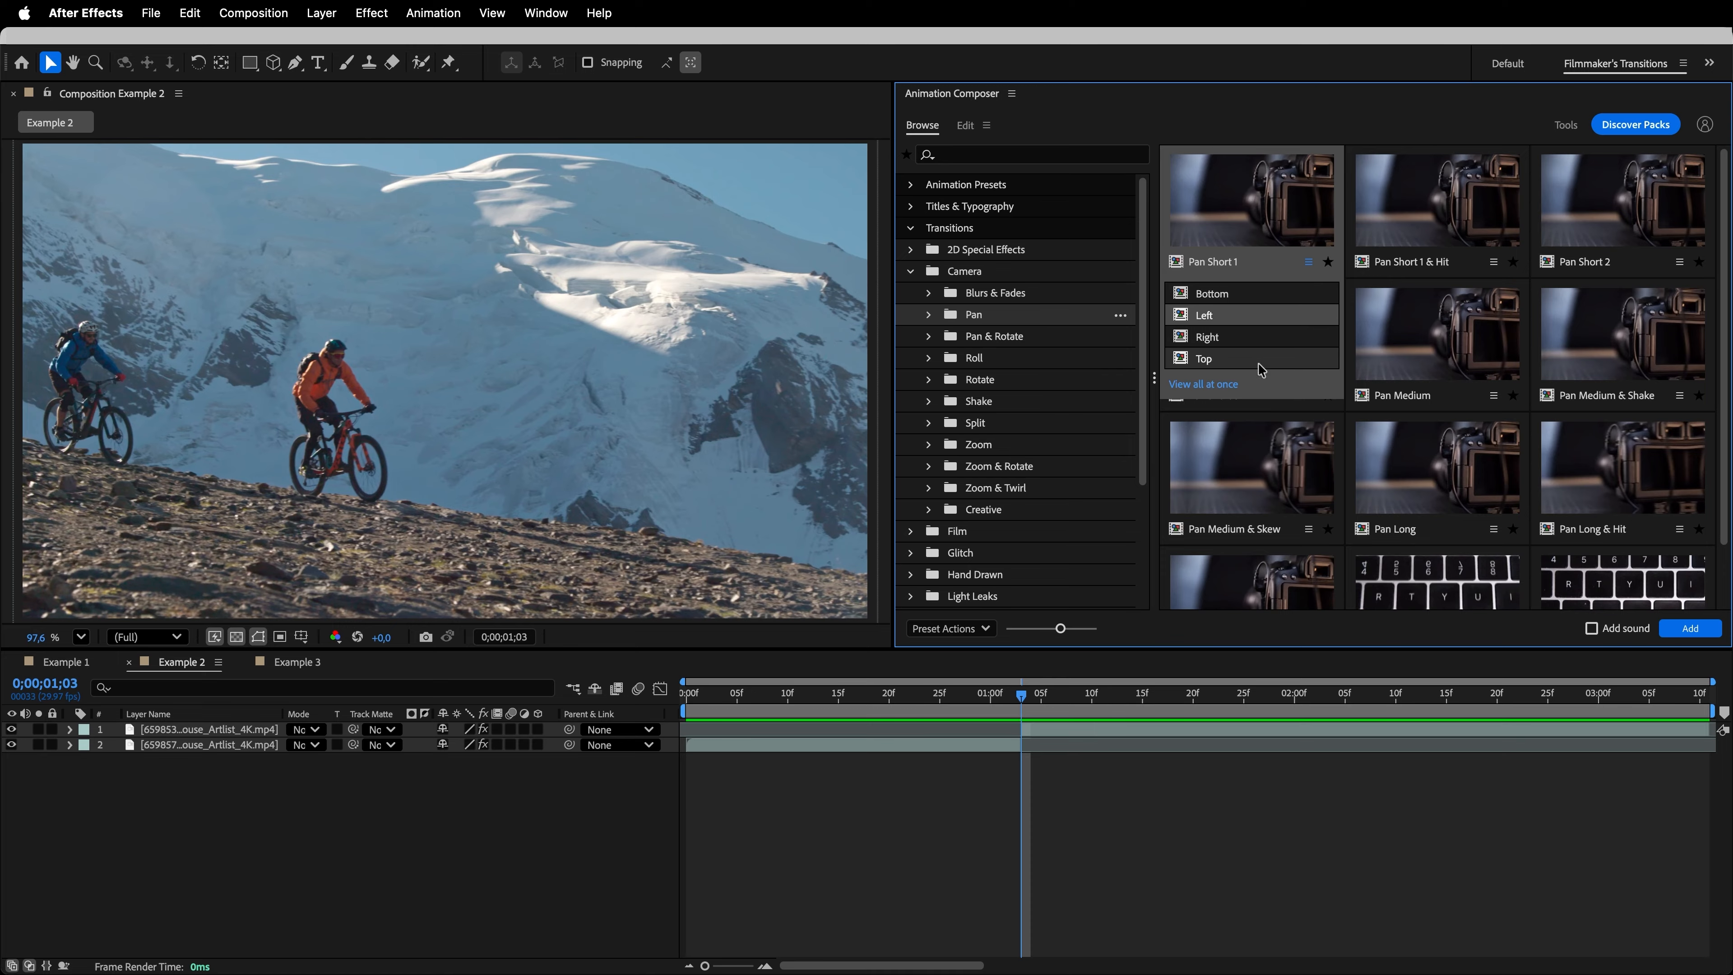
{"action": "left_click", "coordinate": [1684, 632]}
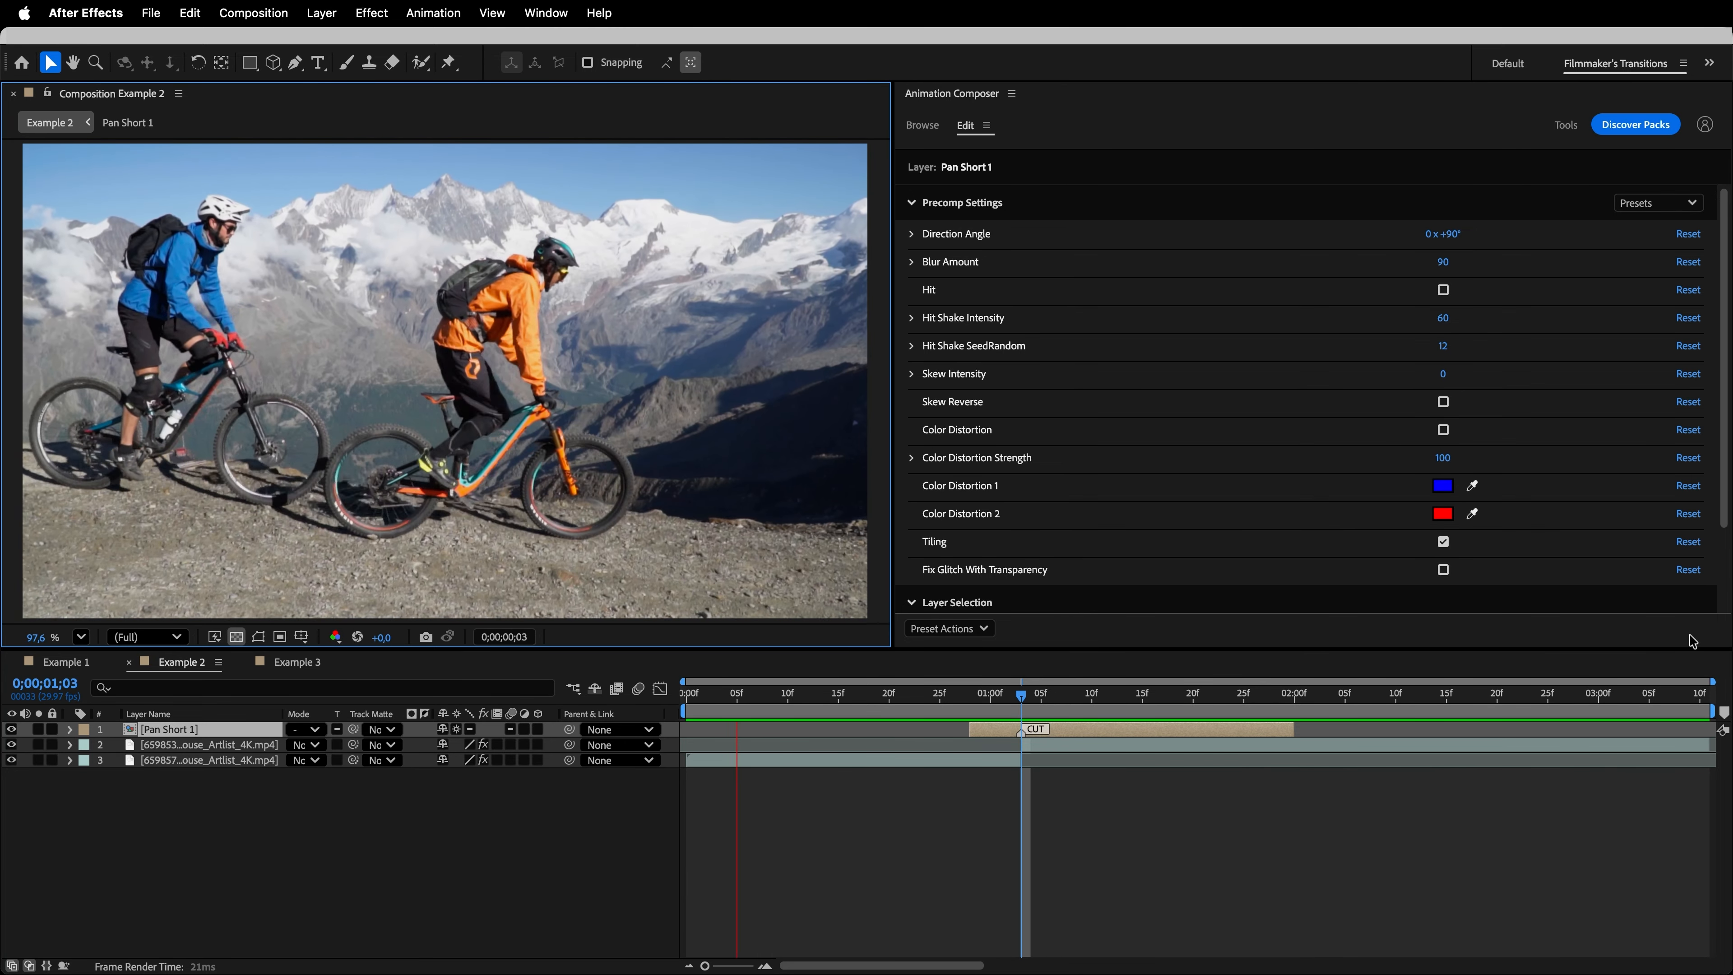
{"action": "key", "text": "space"}
- Set the pan transition's direction angle to 270° and blur amount to 40 at 0;00;01;00, and preview it
{"action": "left_click_drag", "start_coordinate": [1024, 701], "coordinate": [1004, 703]}
{"action": "left_click_drag", "start_coordinate": [1454, 237], "coordinate": [1622, 250]}
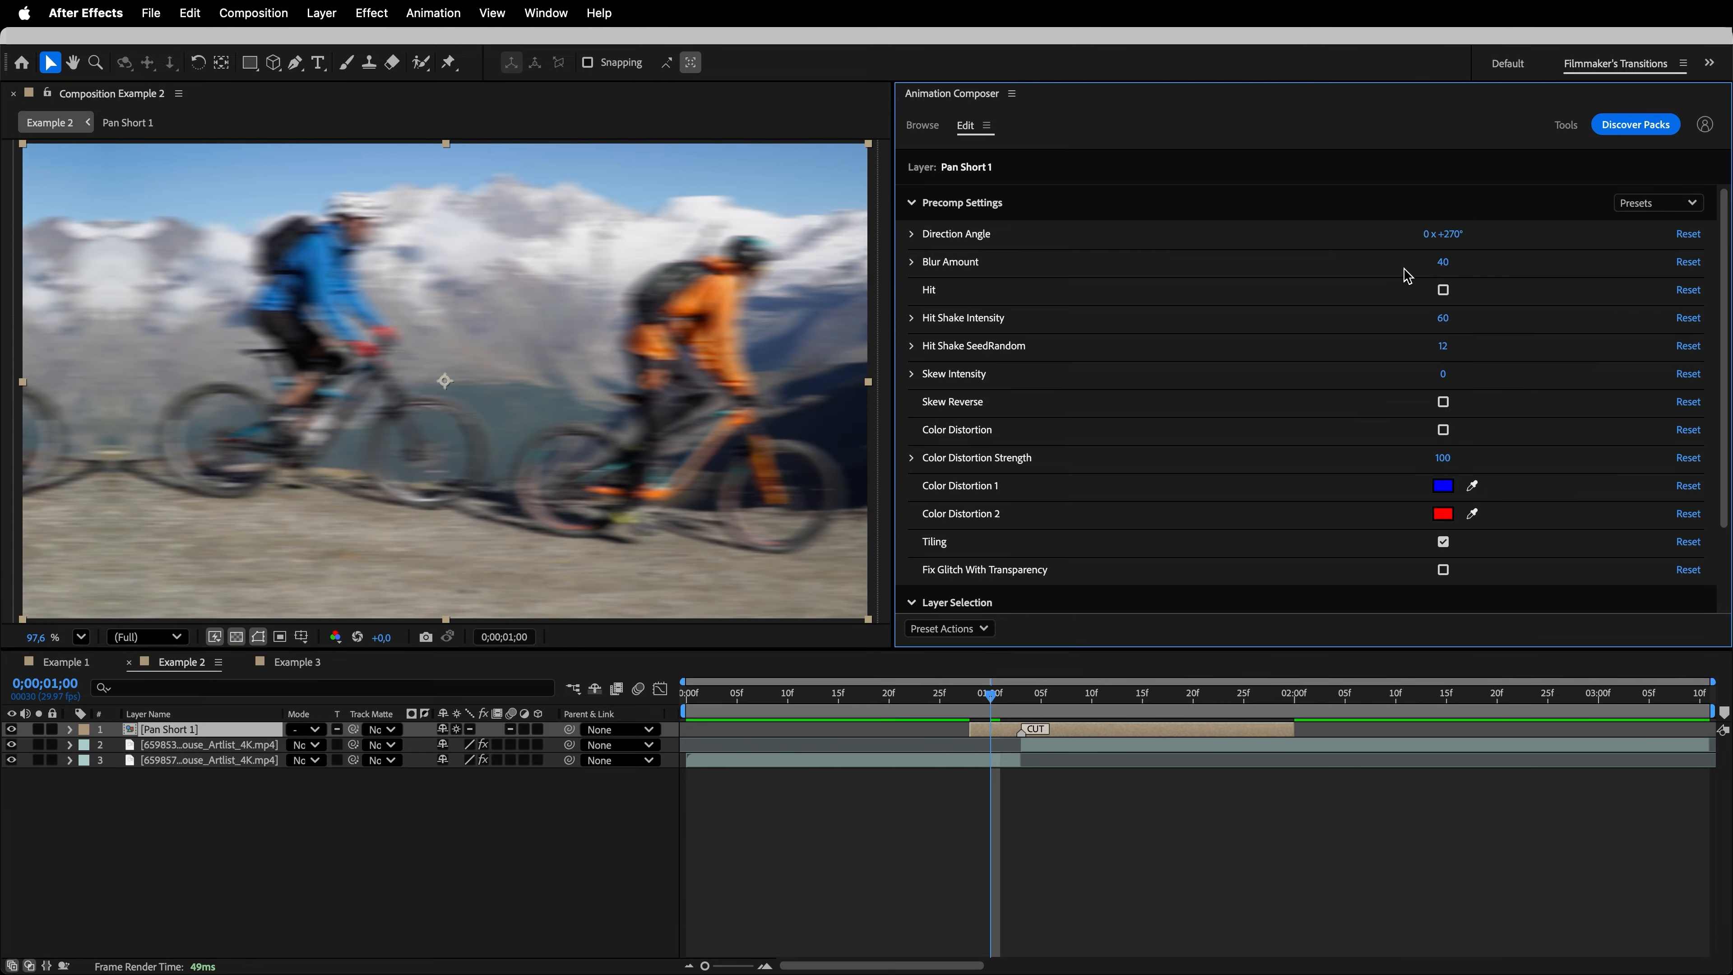
{"action": "key", "text": "space"}
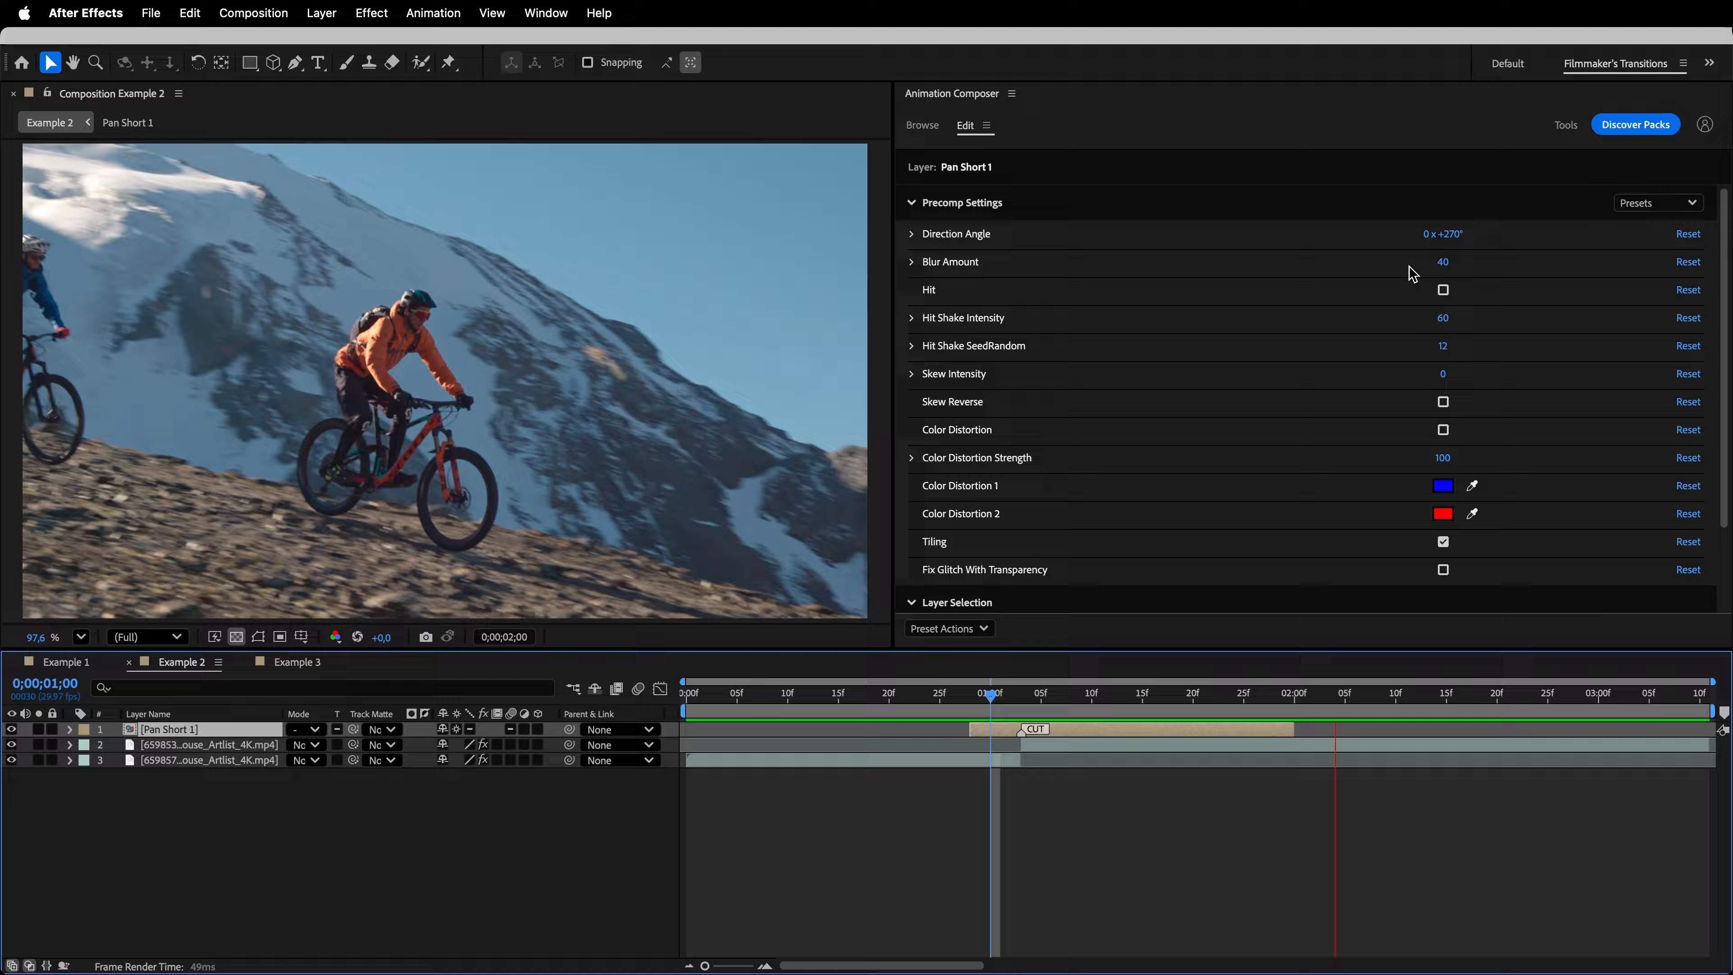
- Enable Hit and Color Distortion on the pan transition, previewing each change
{"action": "left_click", "coordinate": [1417, 289]}
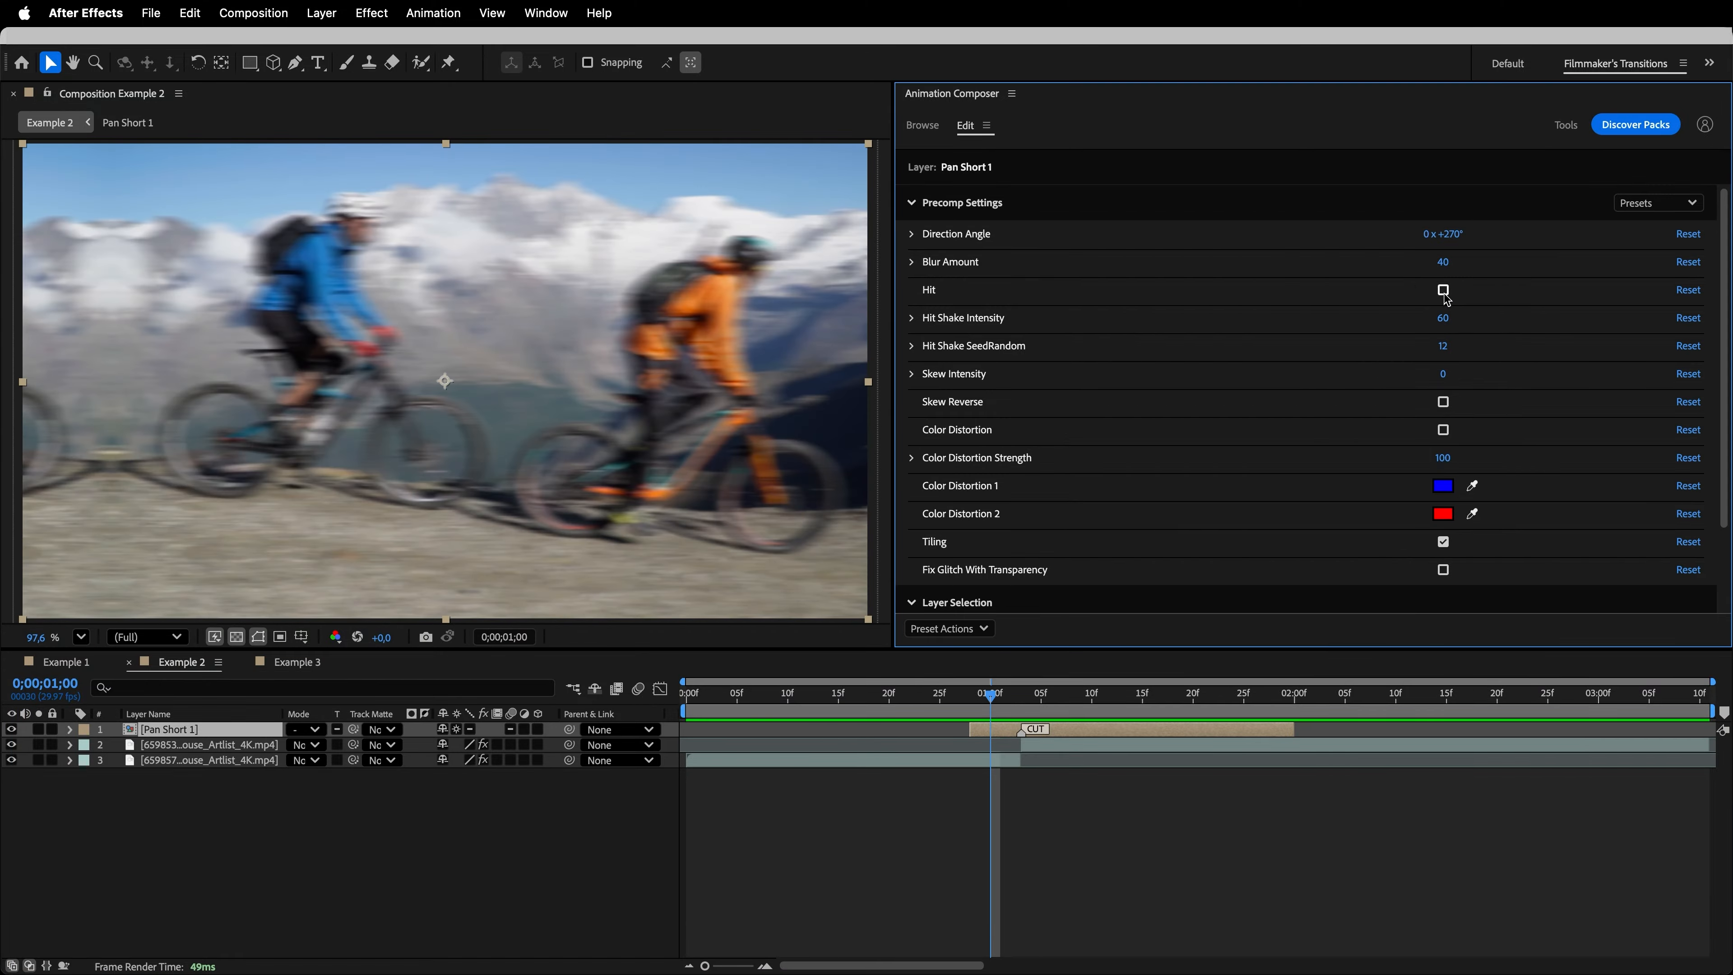
{"action": "left_click", "coordinate": [1444, 291]}
{"action": "key", "text": "space"}
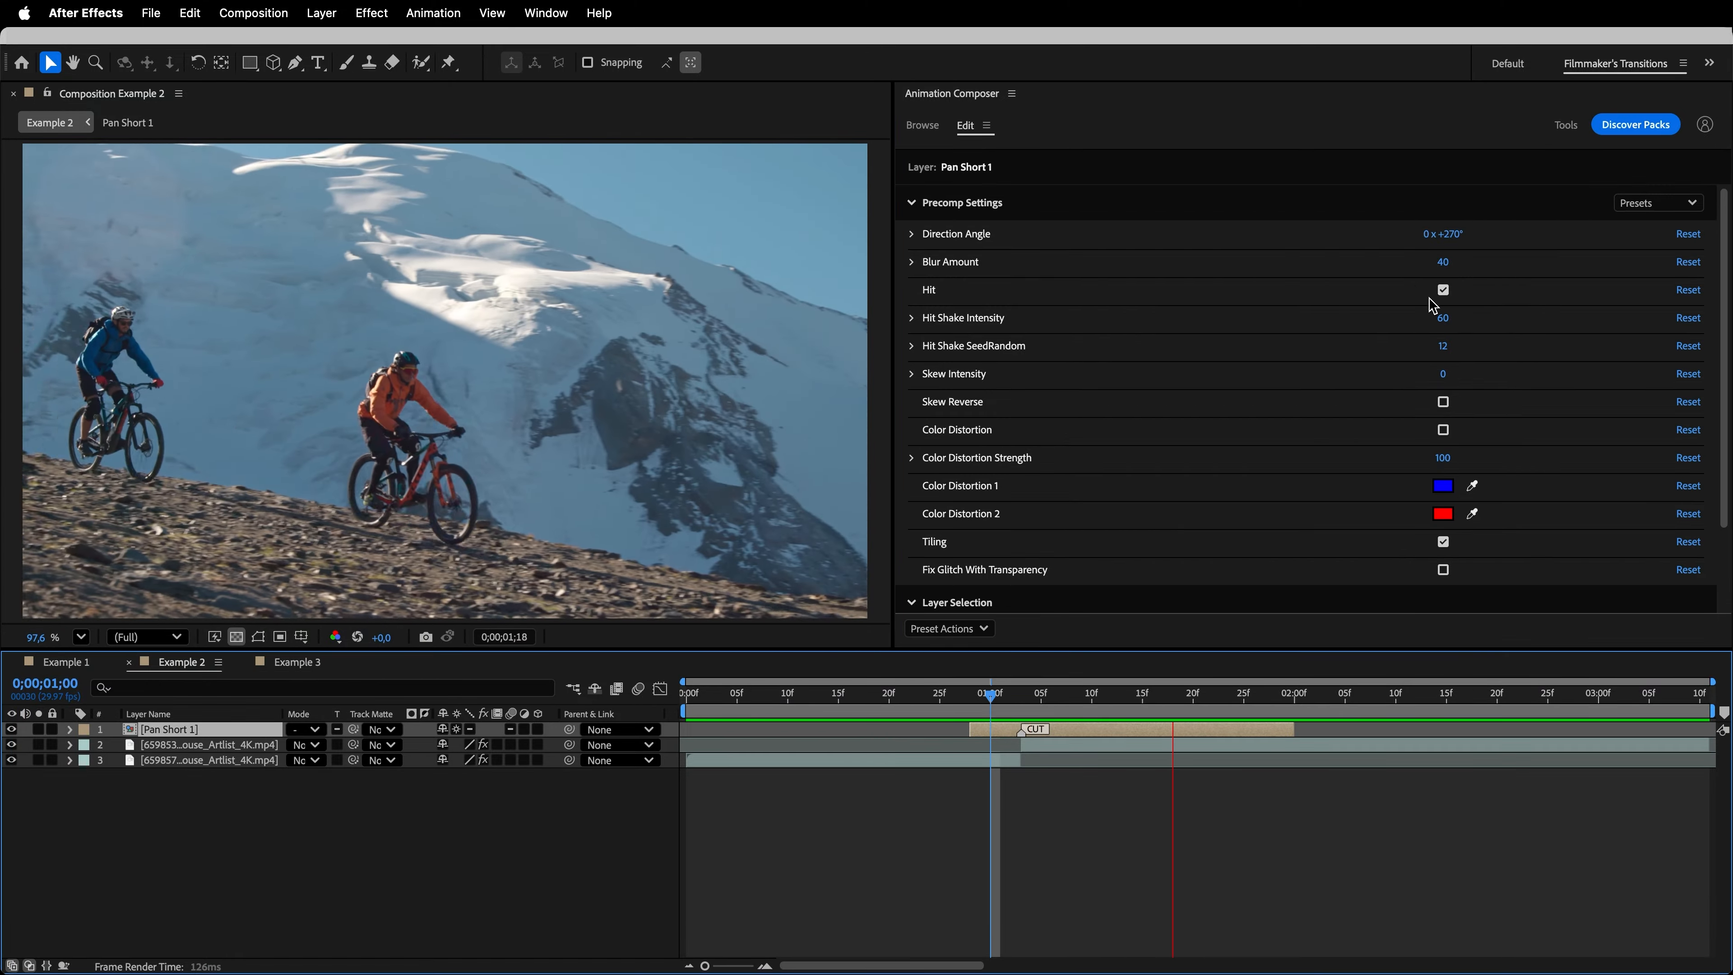
{"action": "key", "text": "space"}
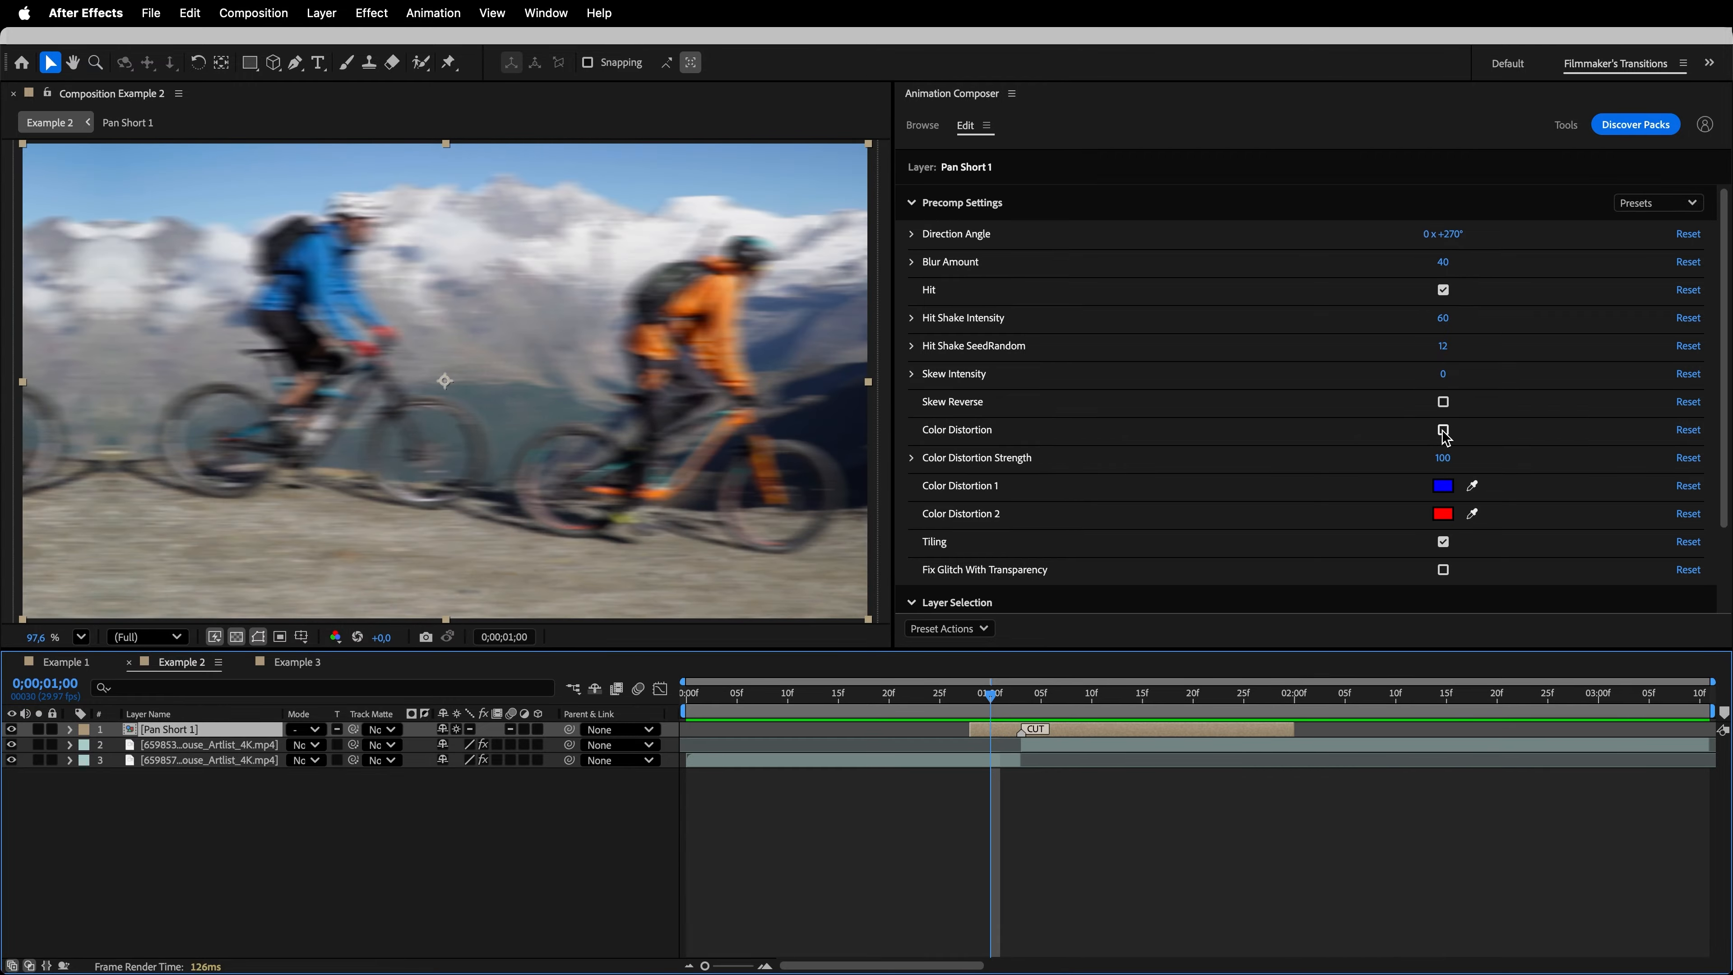
{"action": "key", "text": "space"}
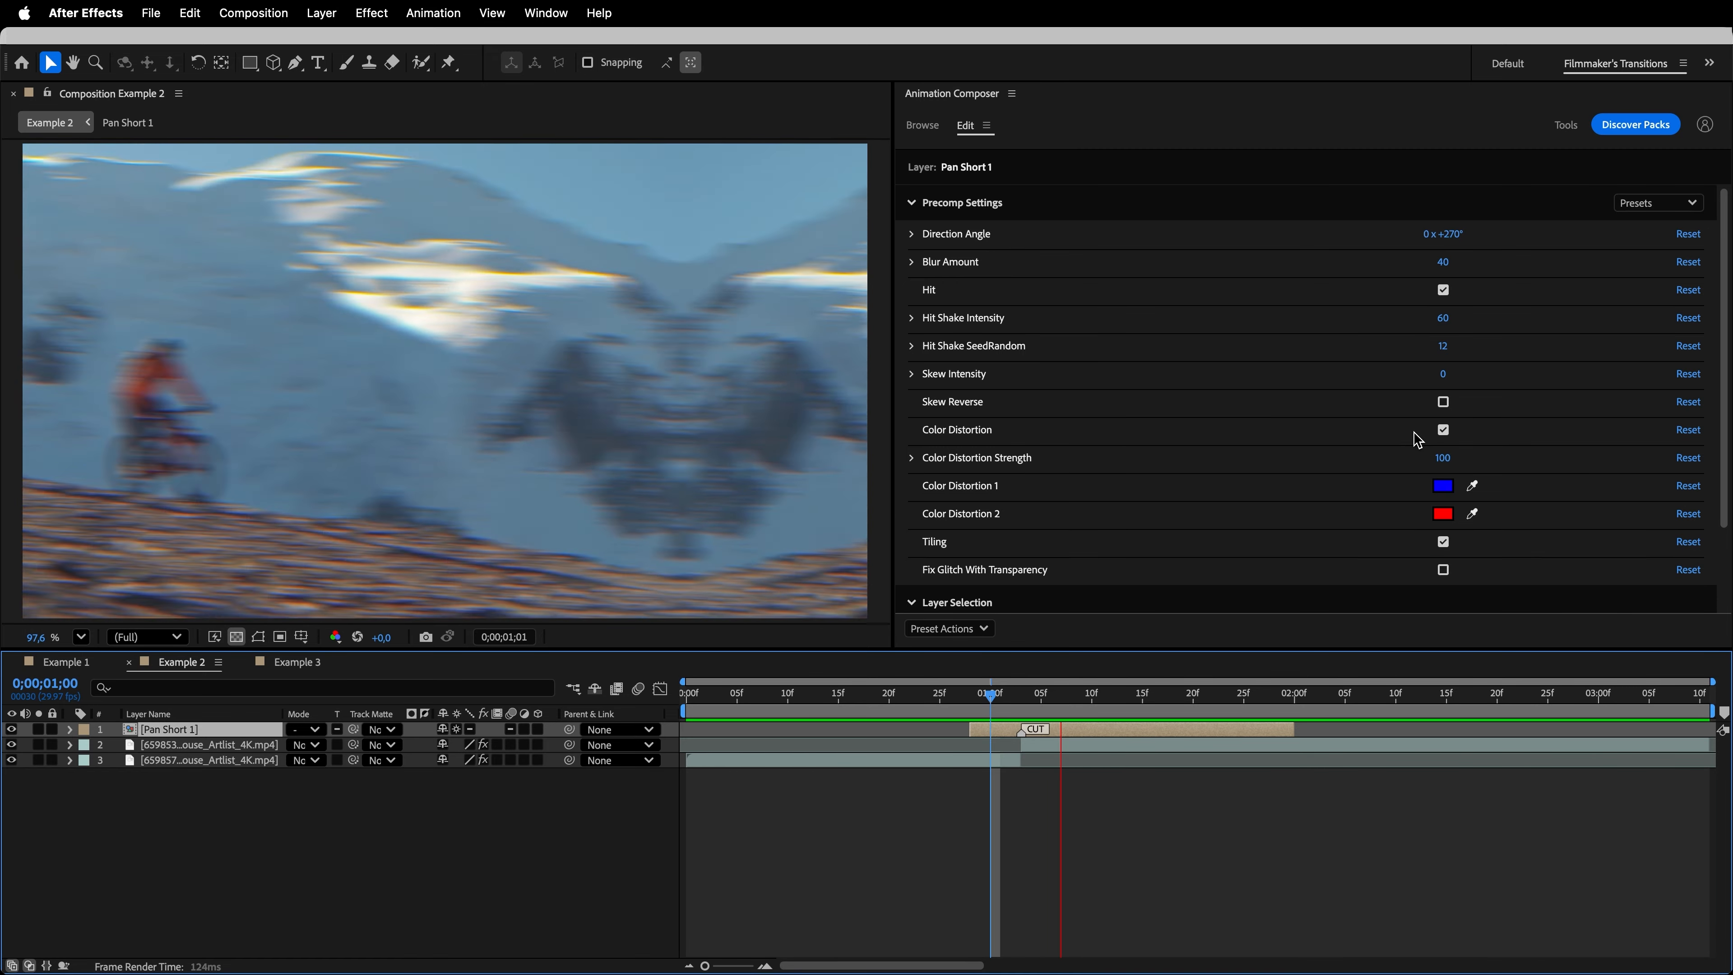
{"action": "key", "text": "space"}
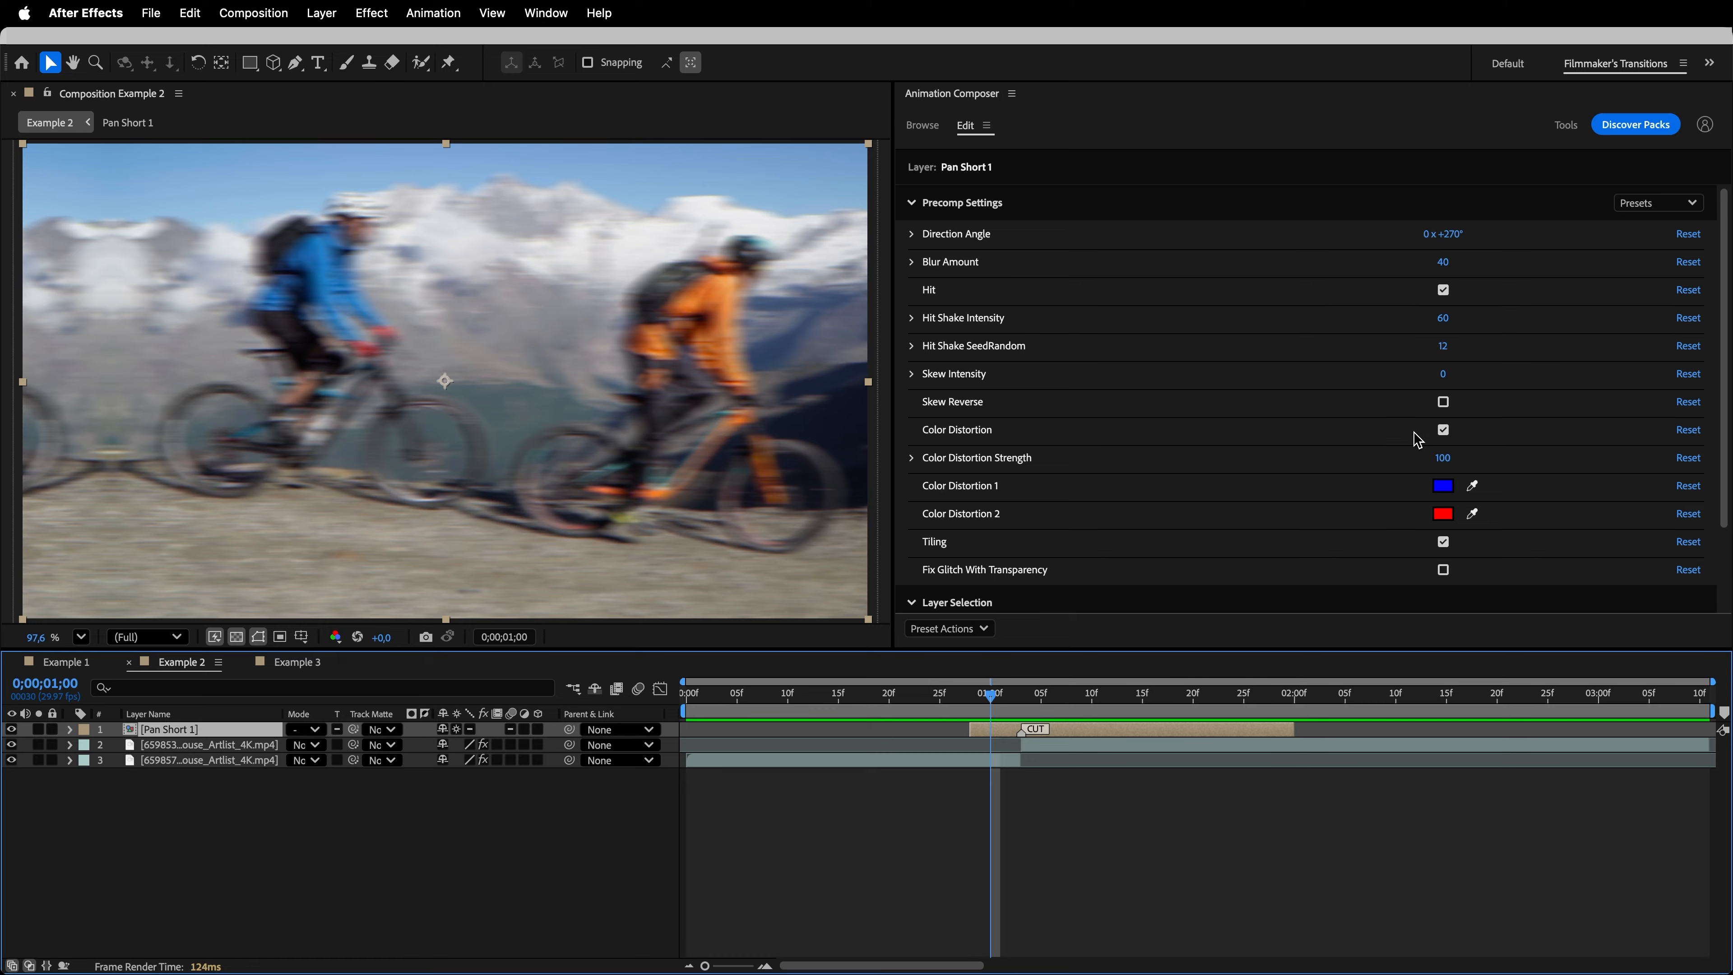
- Replace the pan with the Top-Left Panoramic Roll & Rotate 180 transition, align its cut marker with the clips' cut, and preview it
{"action": "left_click", "coordinate": [941, 130]}
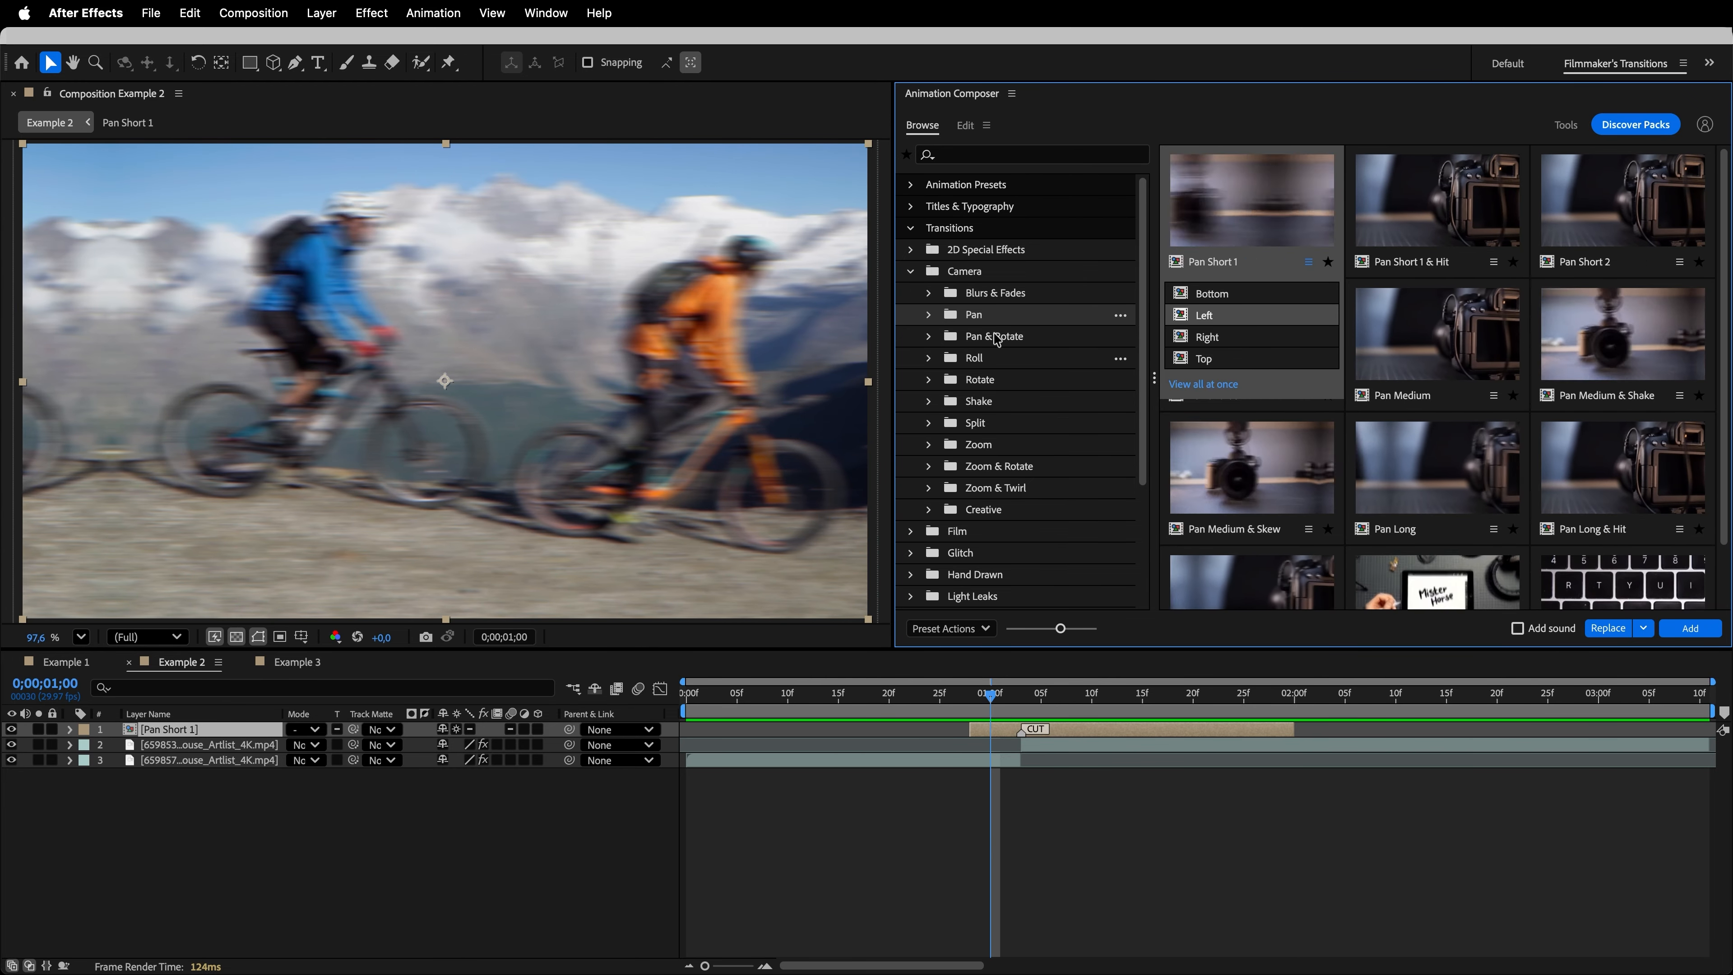
{"action": "left_click", "coordinate": [985, 362]}
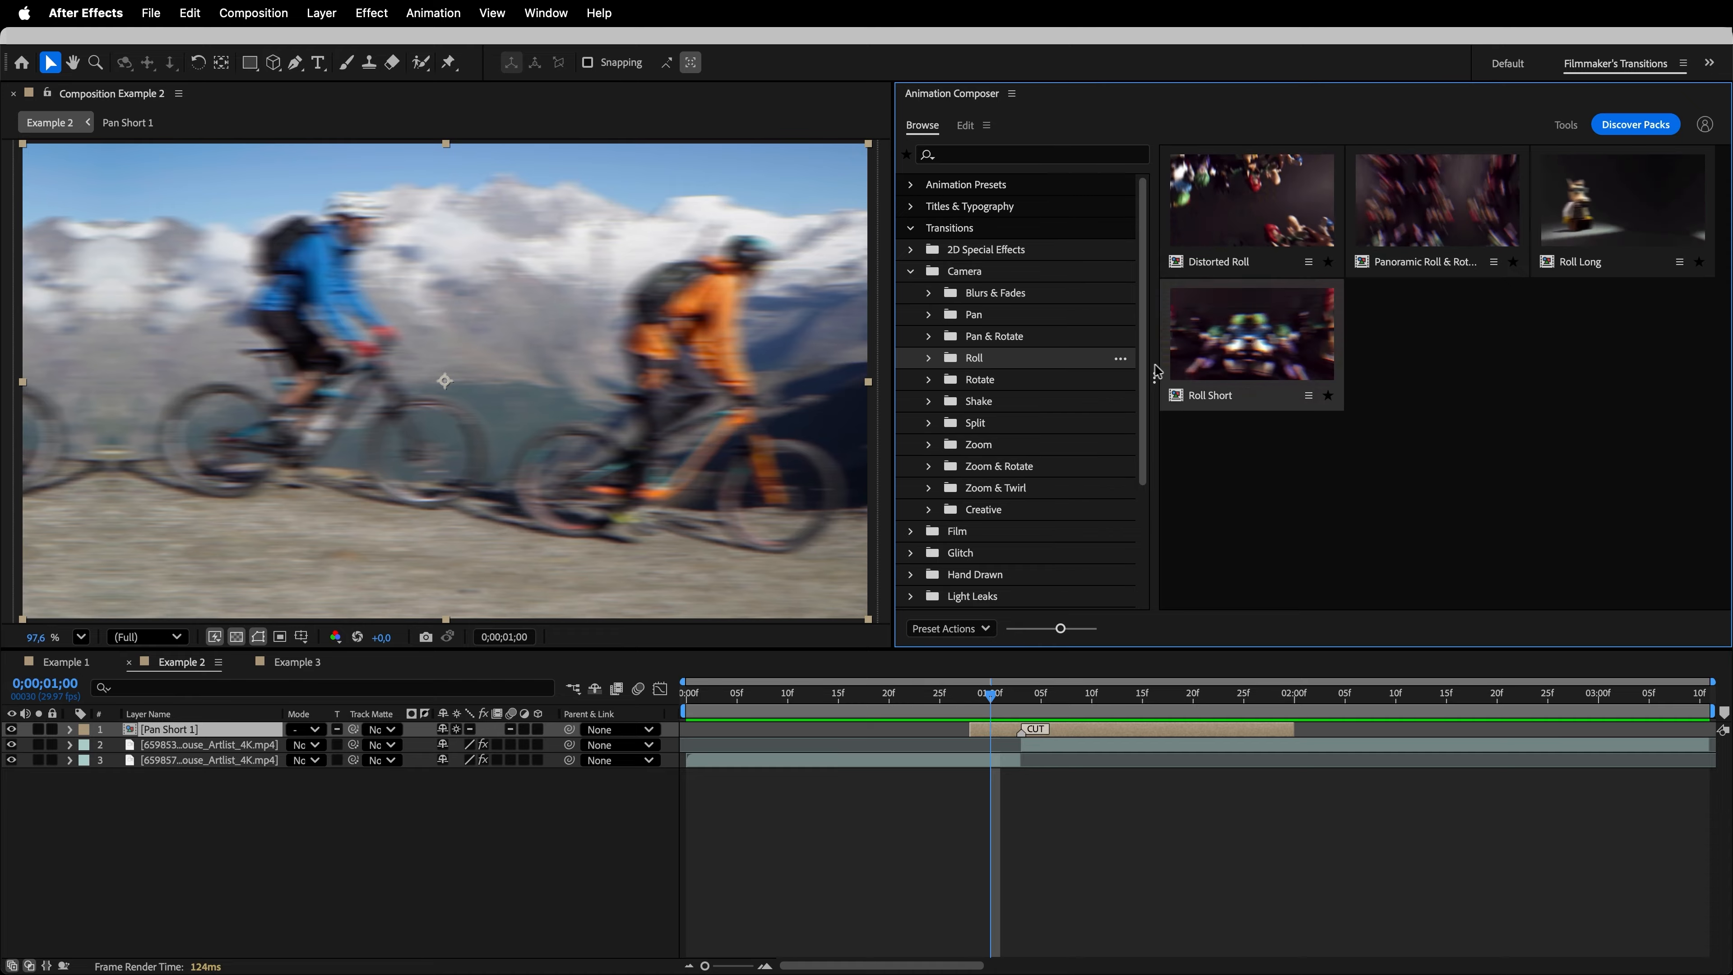
{"action": "left_click", "coordinate": [1456, 209]}
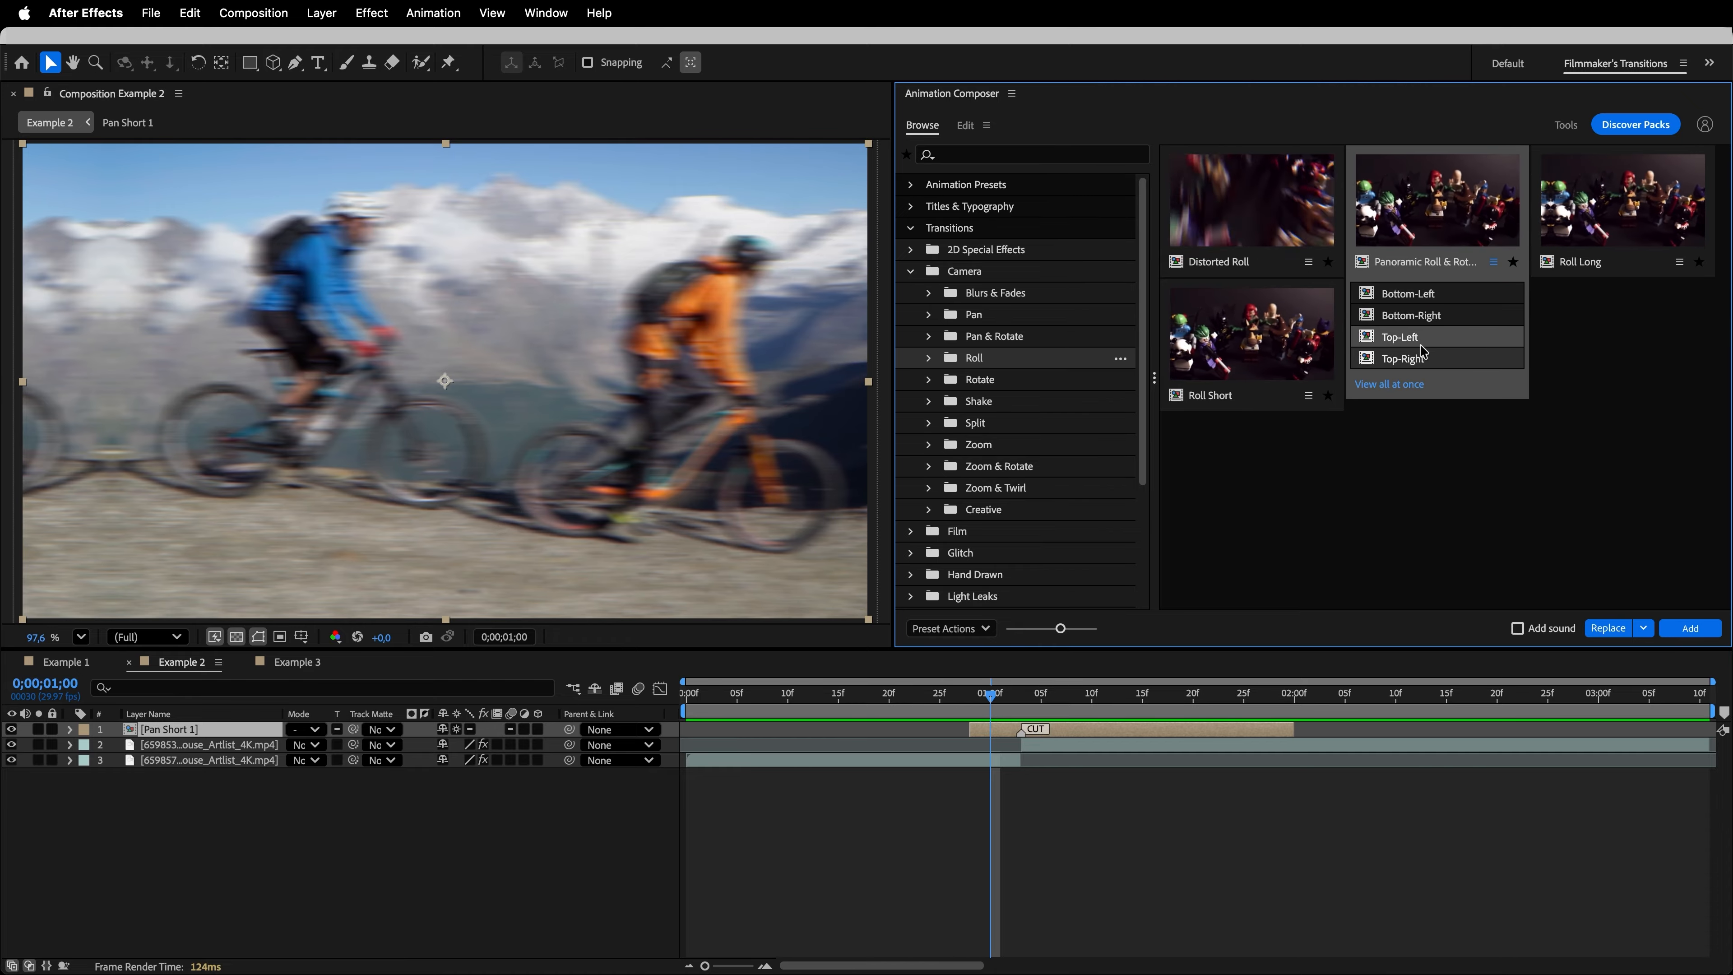
{"action": "left_click", "coordinate": [1618, 628]}
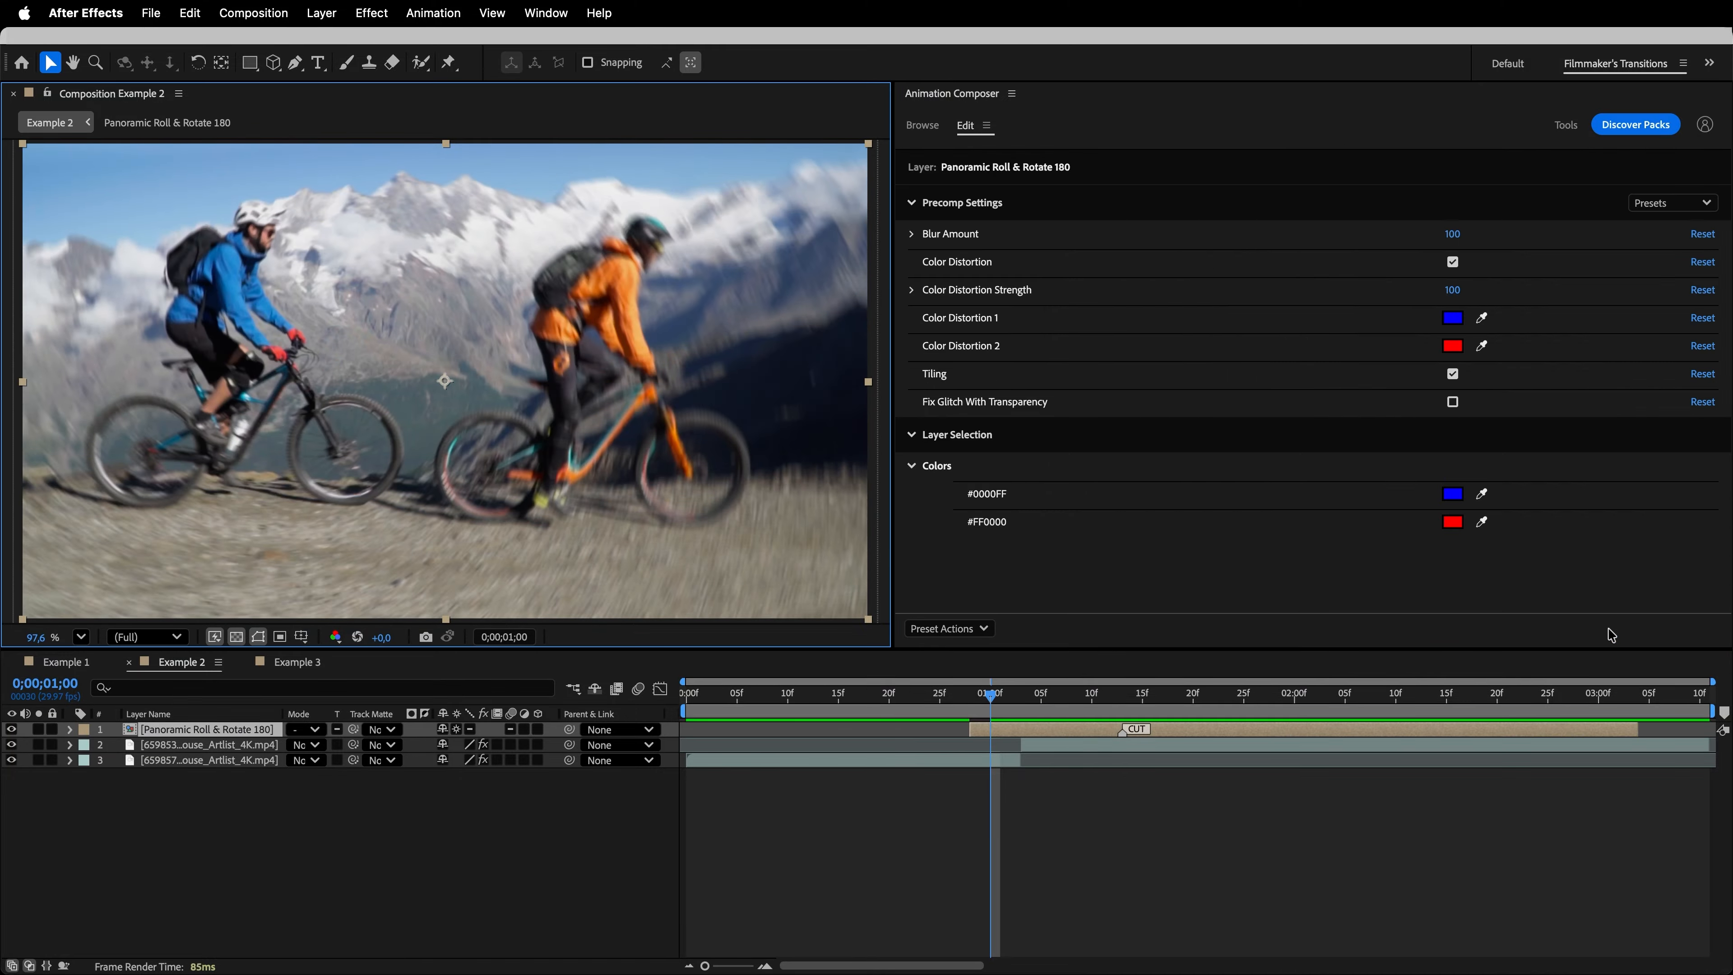
{"action": "left_click_drag", "start_coordinate": [1277, 741], "coordinate": [1171, 742]}
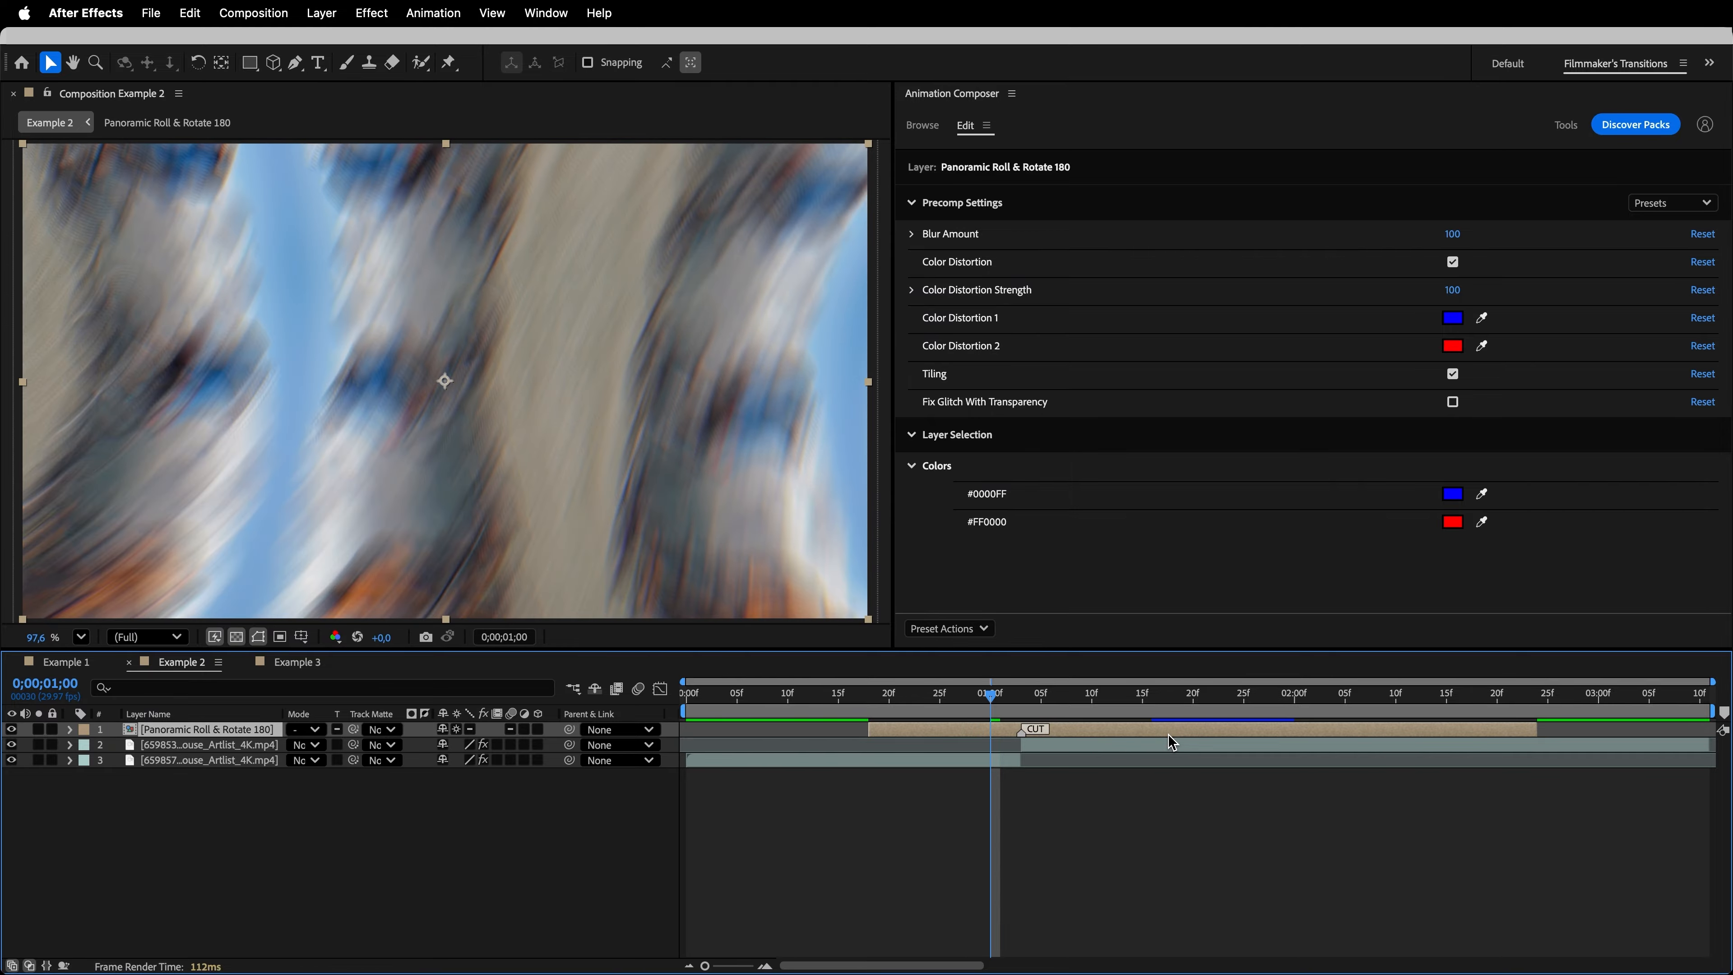
{"action": "key", "text": "space"}
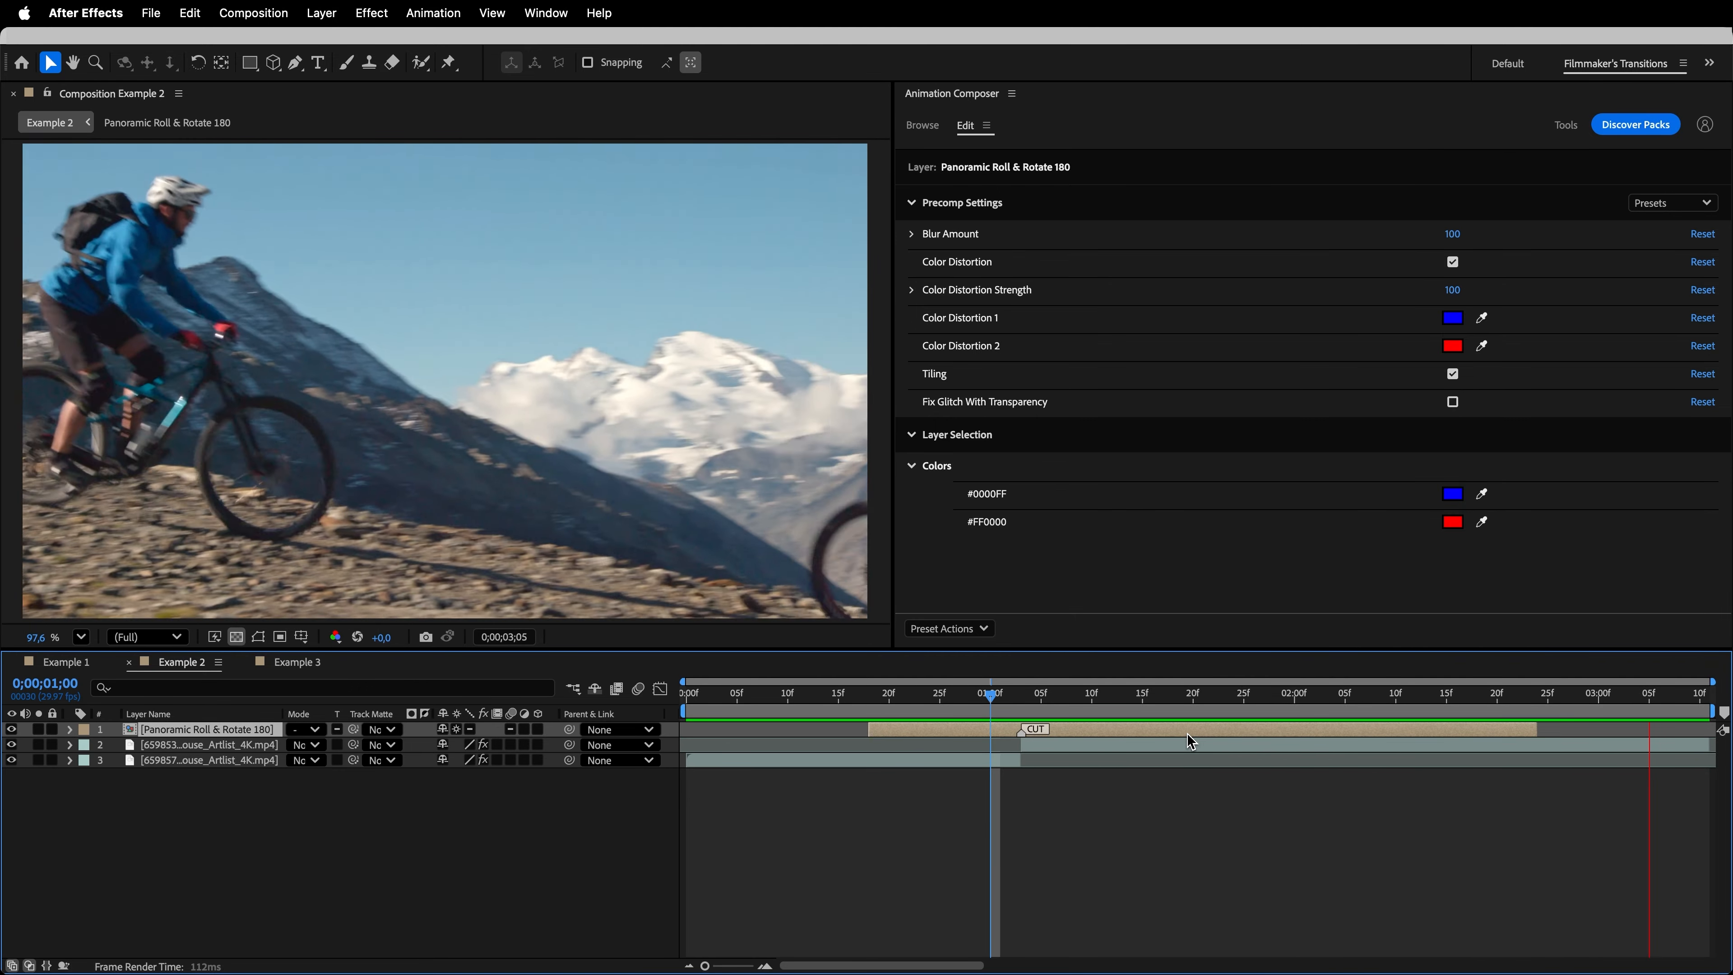
{"action": "key", "text": "space"}
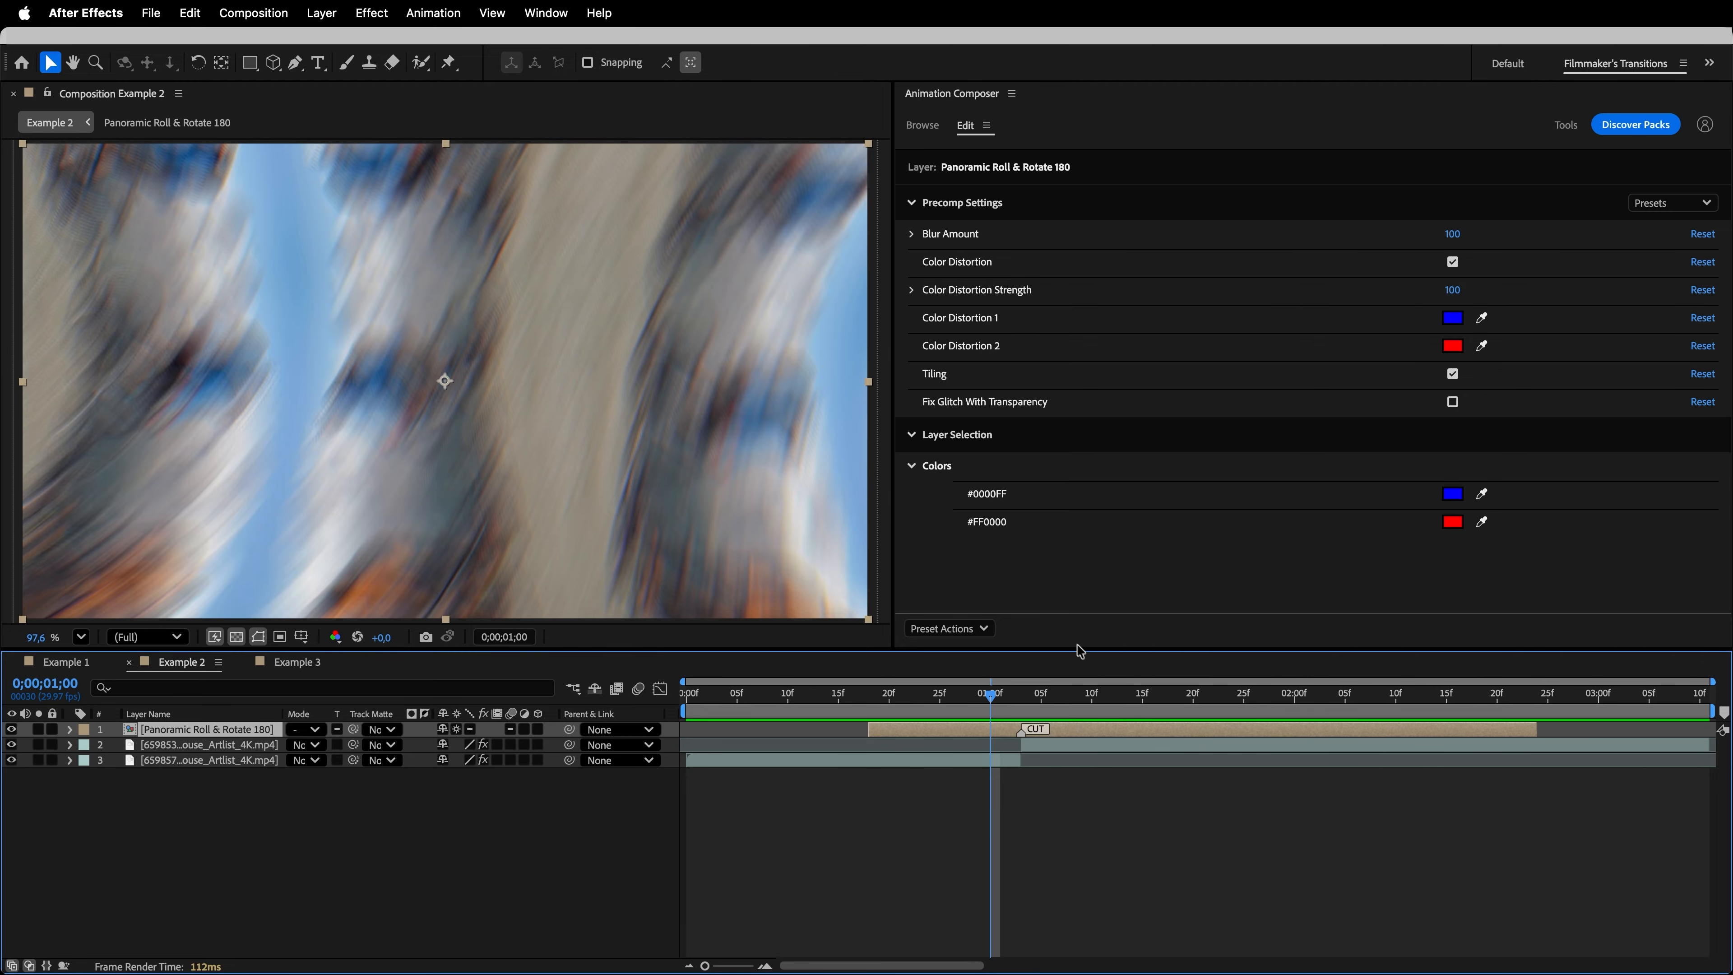
- Replace the roll transition with Shake Horizontal, align its cut marker with the clips' cut at 0;00;01;03, and preview it
{"action": "left_click", "coordinate": [925, 127]}
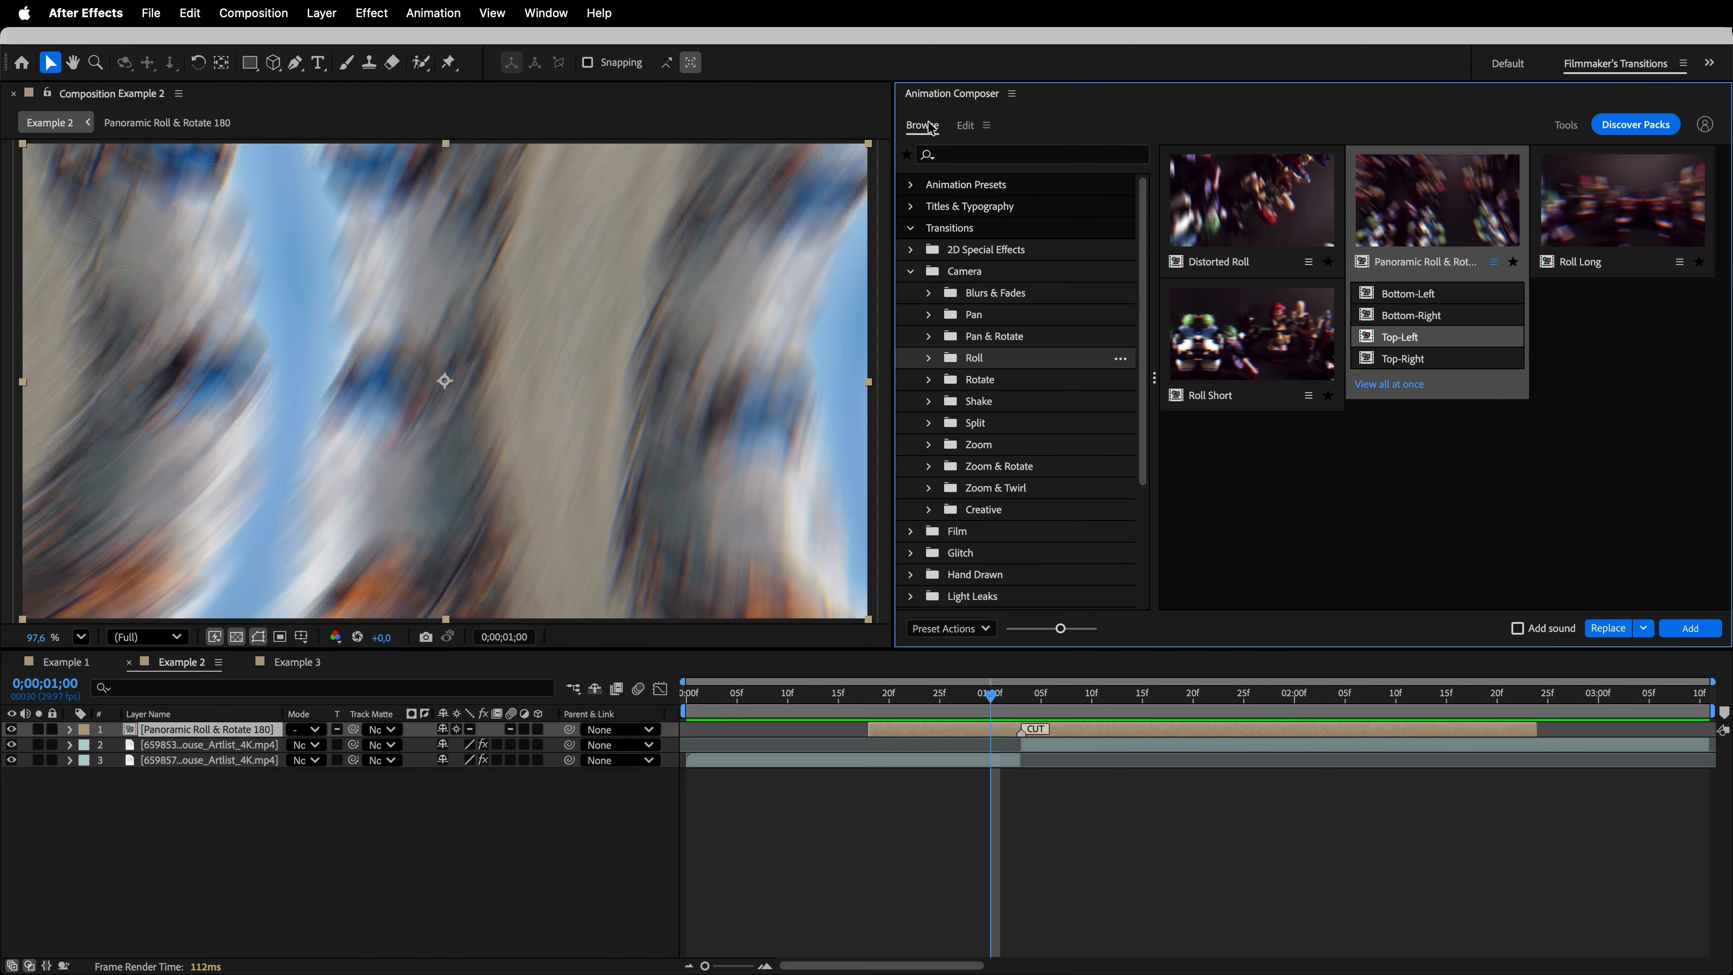
{"action": "left_click", "coordinate": [988, 408]}
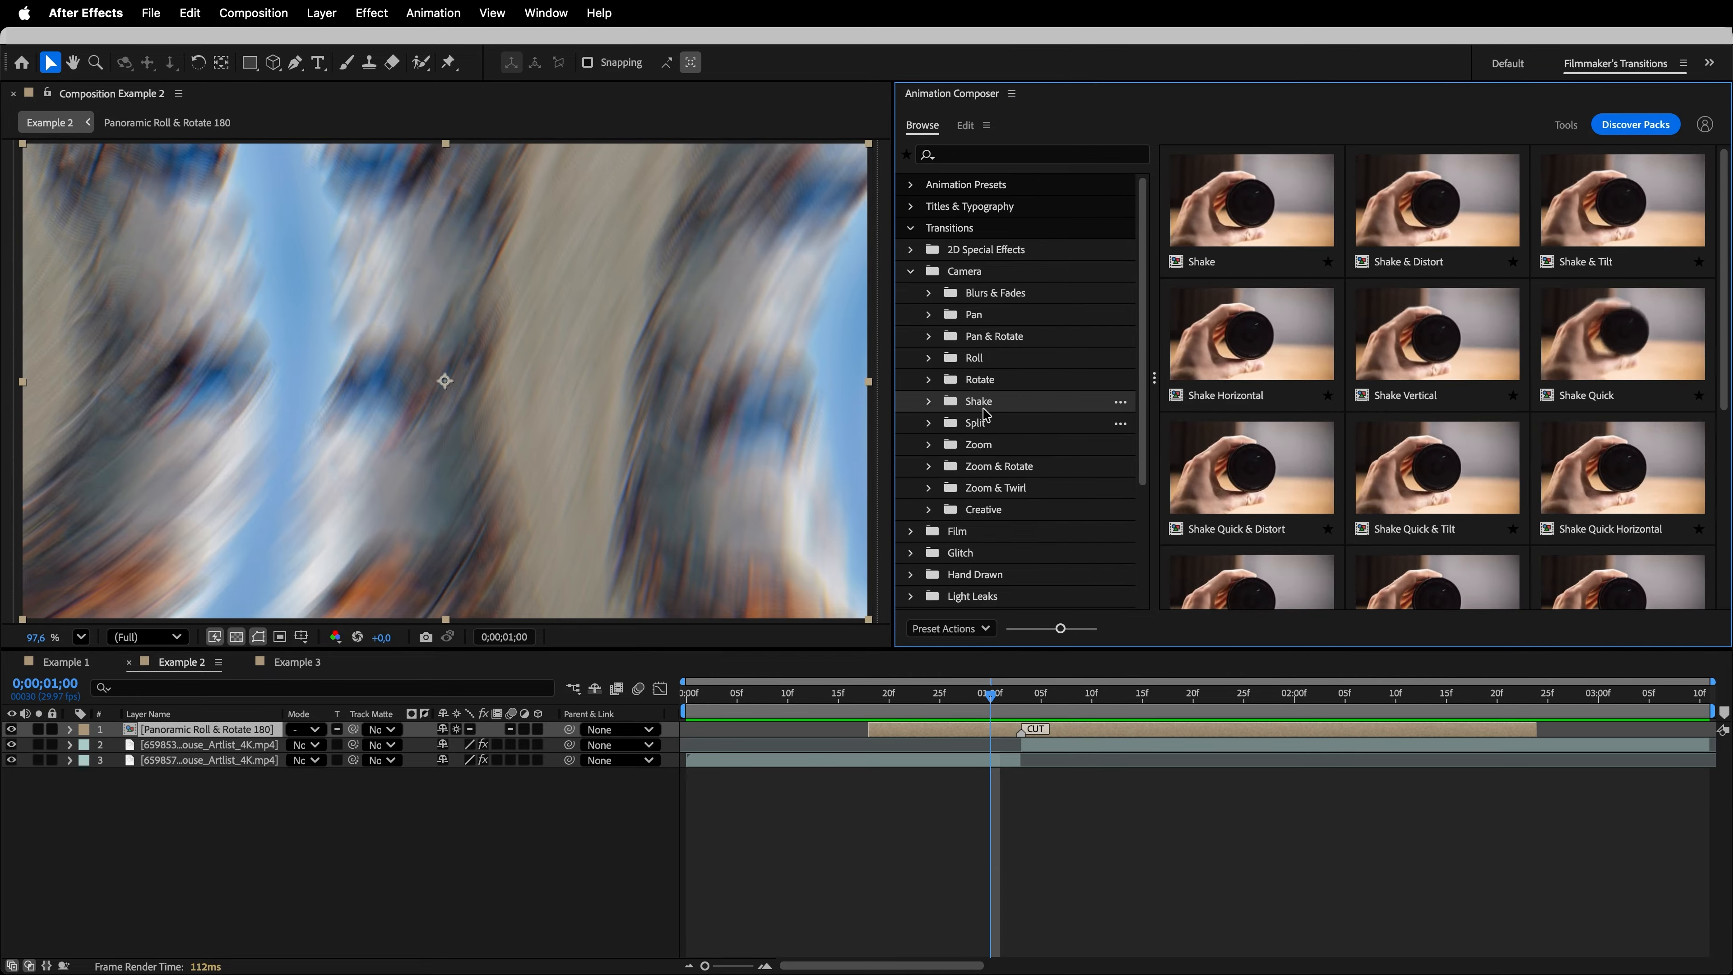
{"action": "left_click", "coordinate": [1269, 349]}
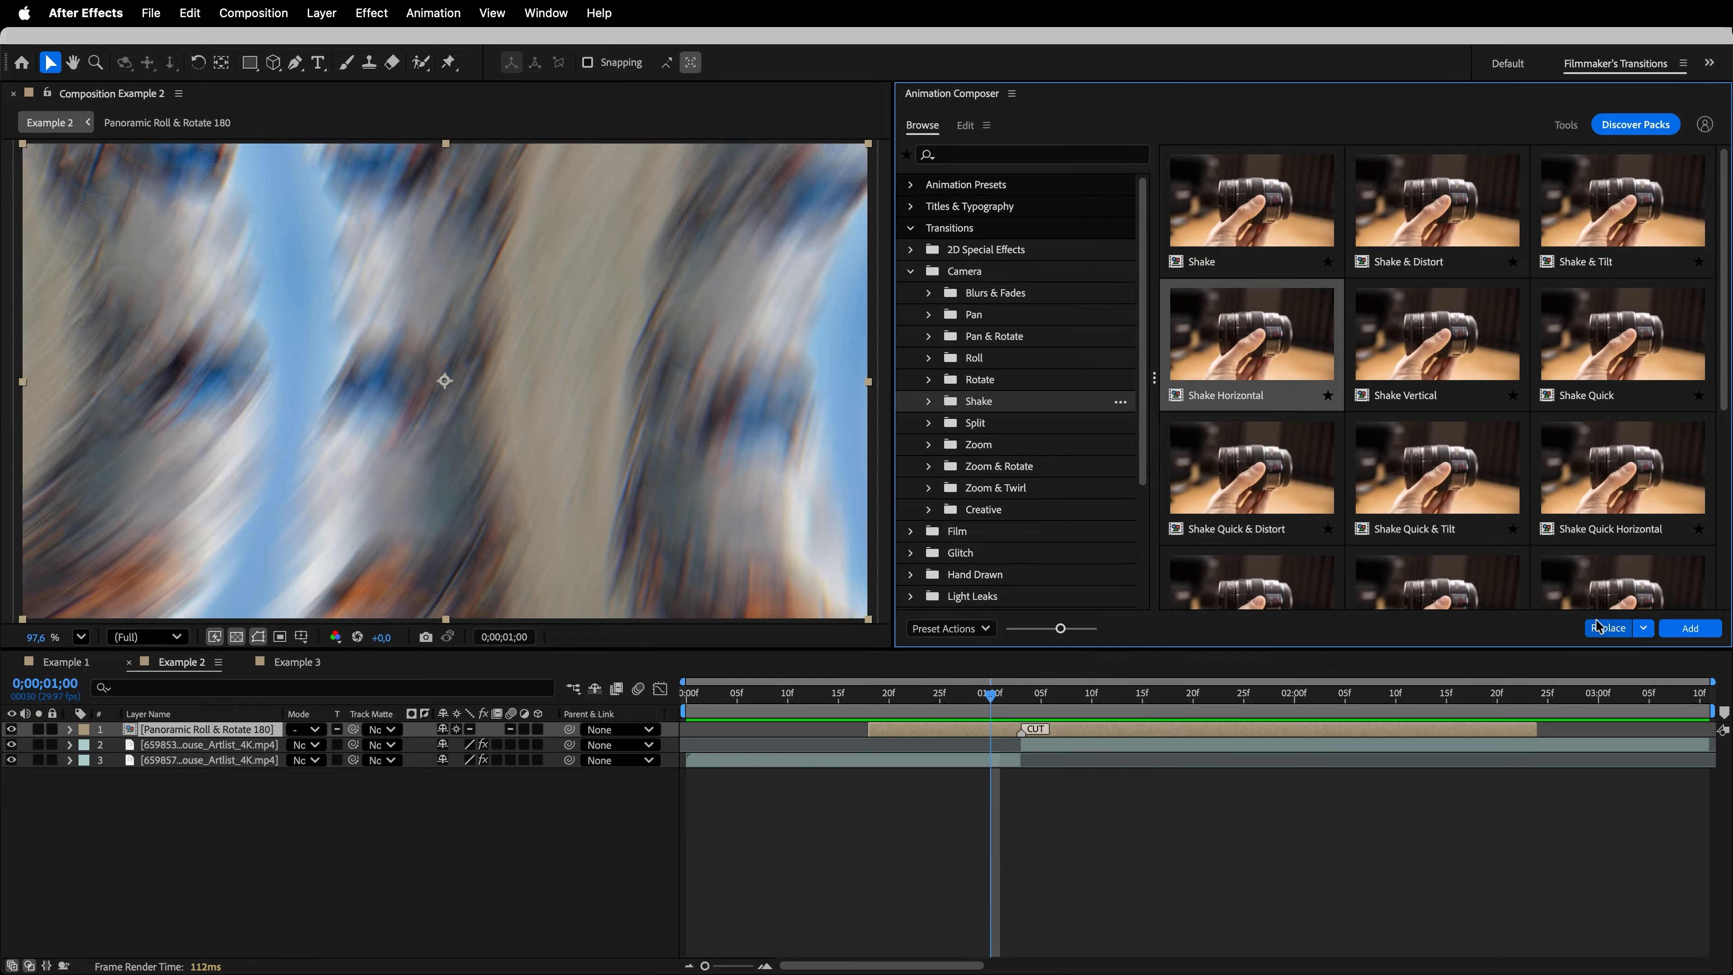
{"action": "left_click", "coordinate": [1610, 629]}
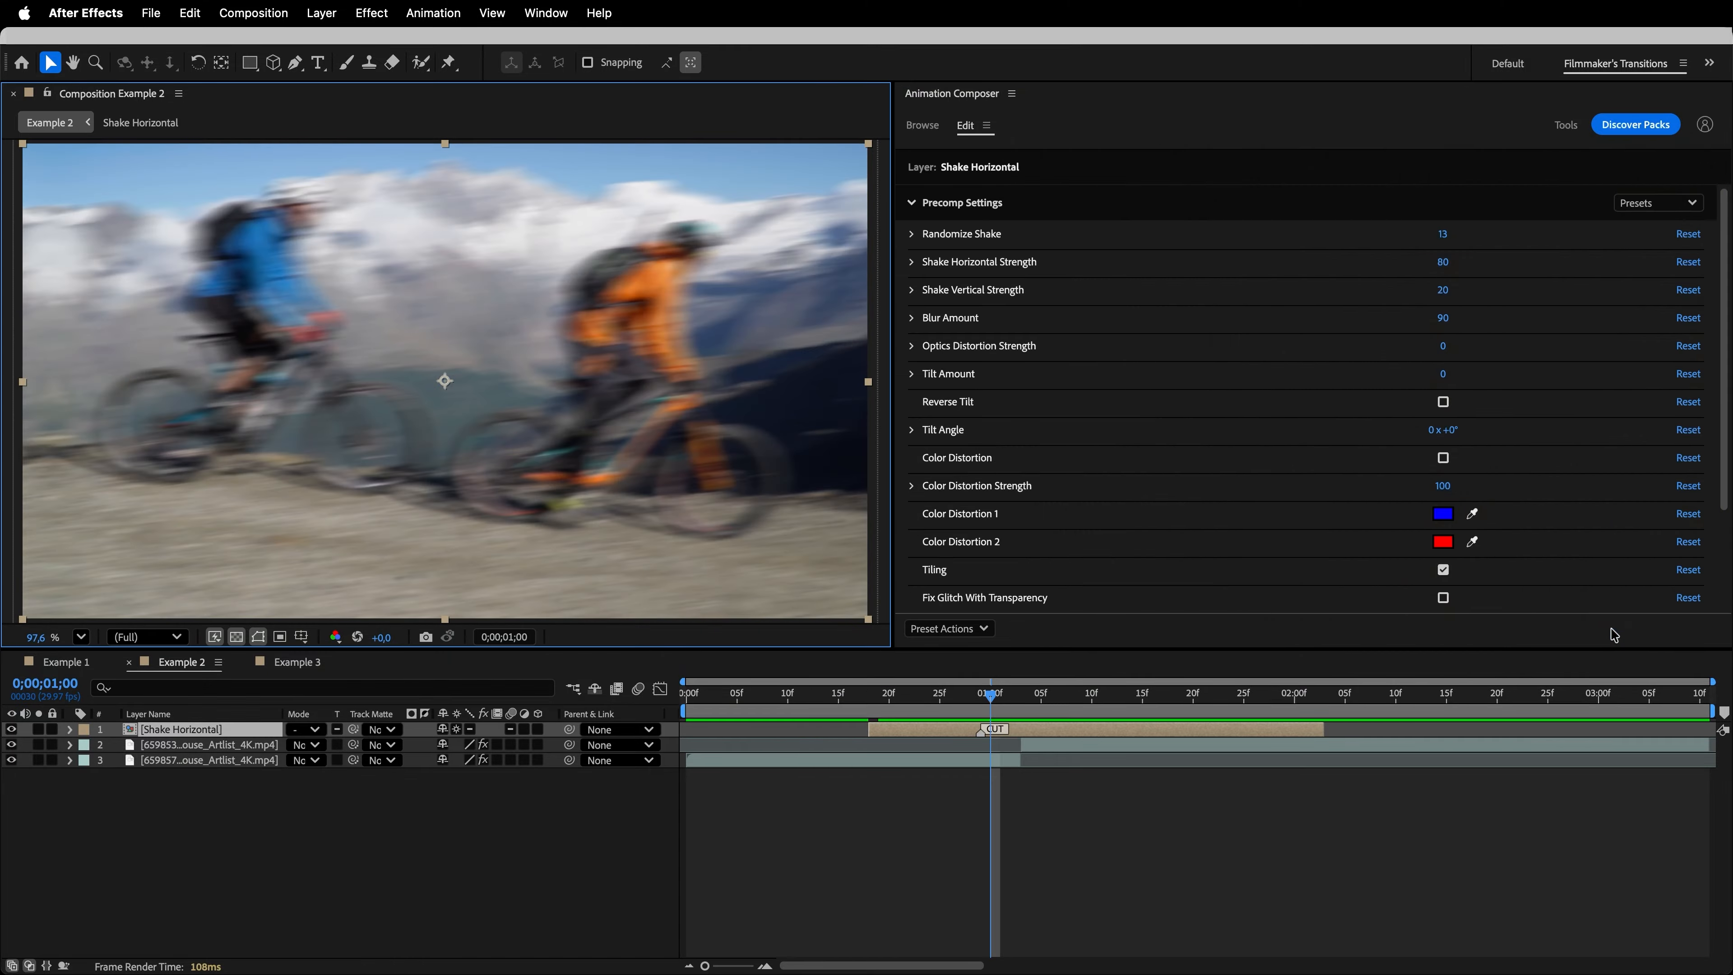
{"action": "left_click_drag", "start_coordinate": [1007, 739], "coordinate": [1100, 742]}
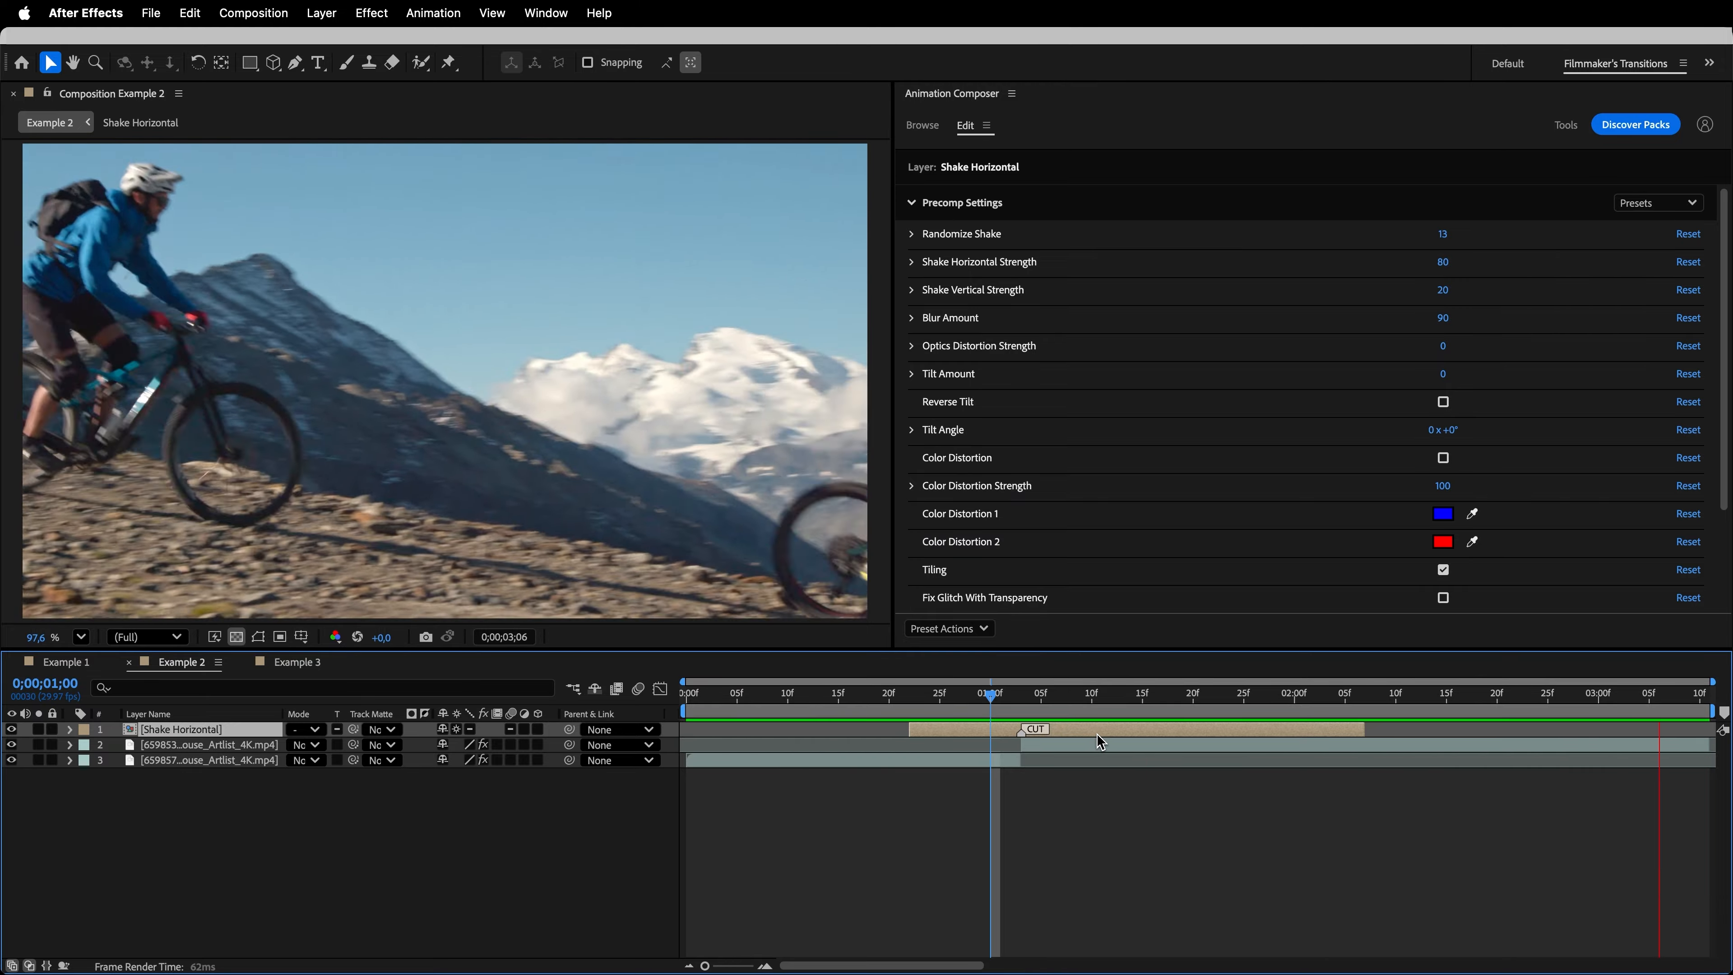
{"action": "key", "text": "space"}
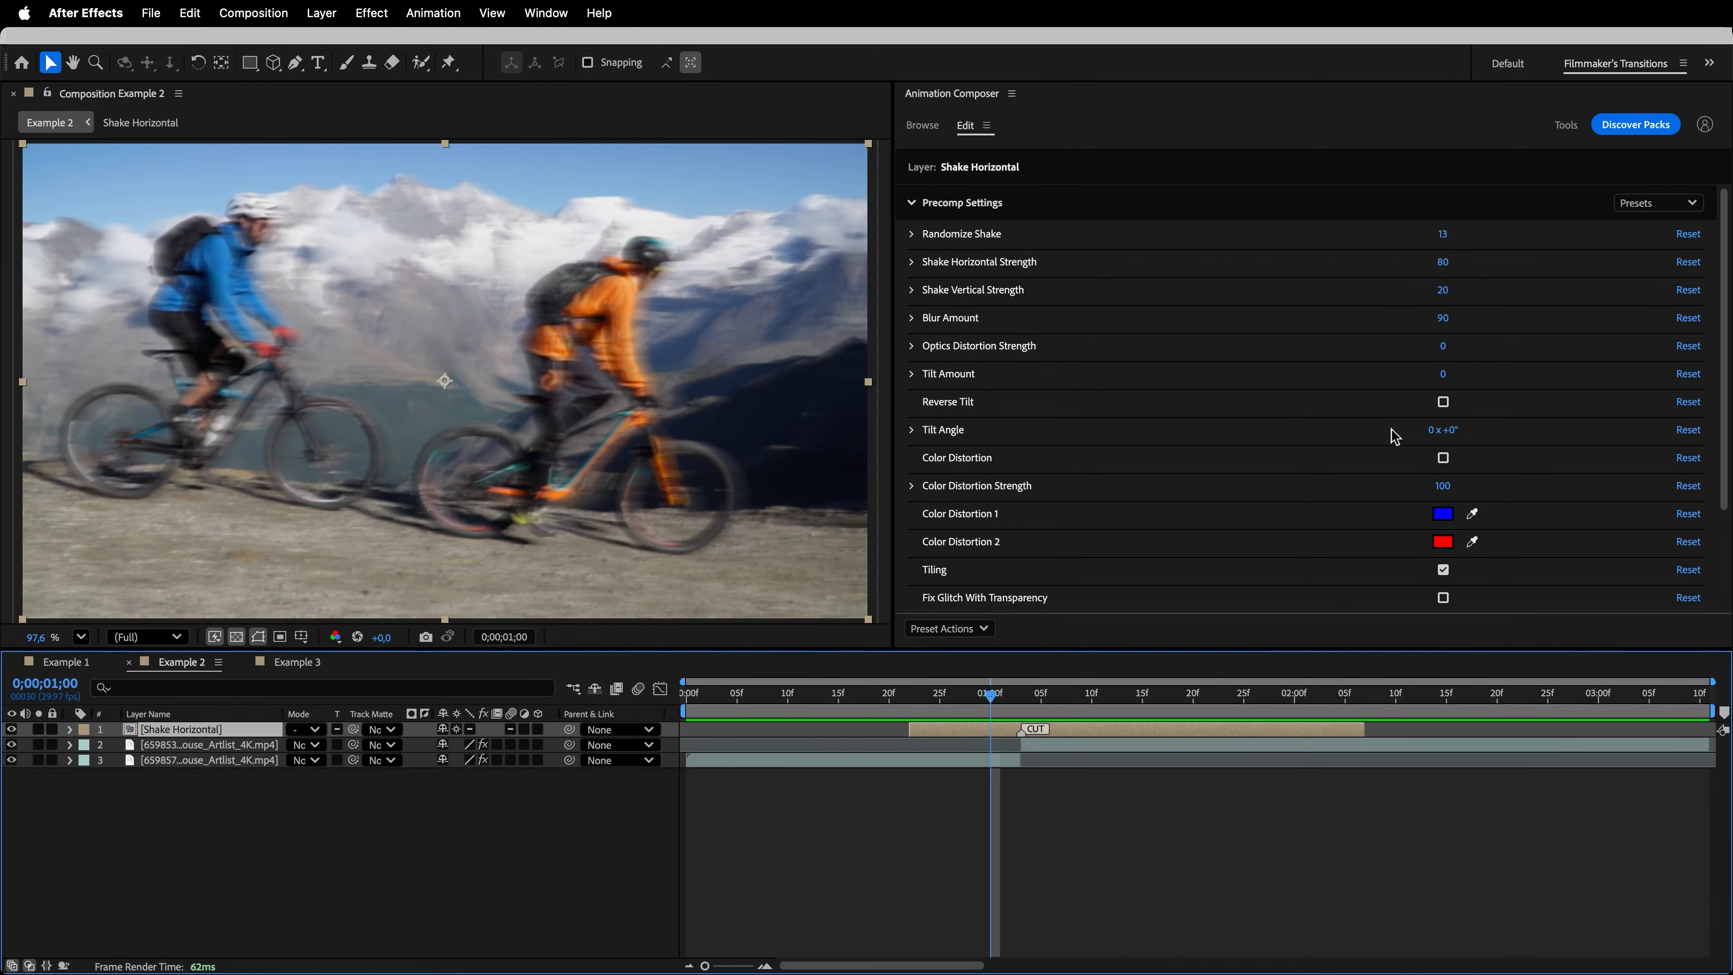
{"action": "mouse_move", "coordinate": [1443, 376]}
{"action": "left_mouse_down"}
{"action": "mouse_move", "coordinate": [1476, 385]}
{"action": "mouse_move", "coordinate": [1452, 389]}
{"action": "mouse_move", "coordinate": [1520, 356]}
{"action": "mouse_move", "coordinate": [1447, 358]}
{"action": "left_mouse_up"}
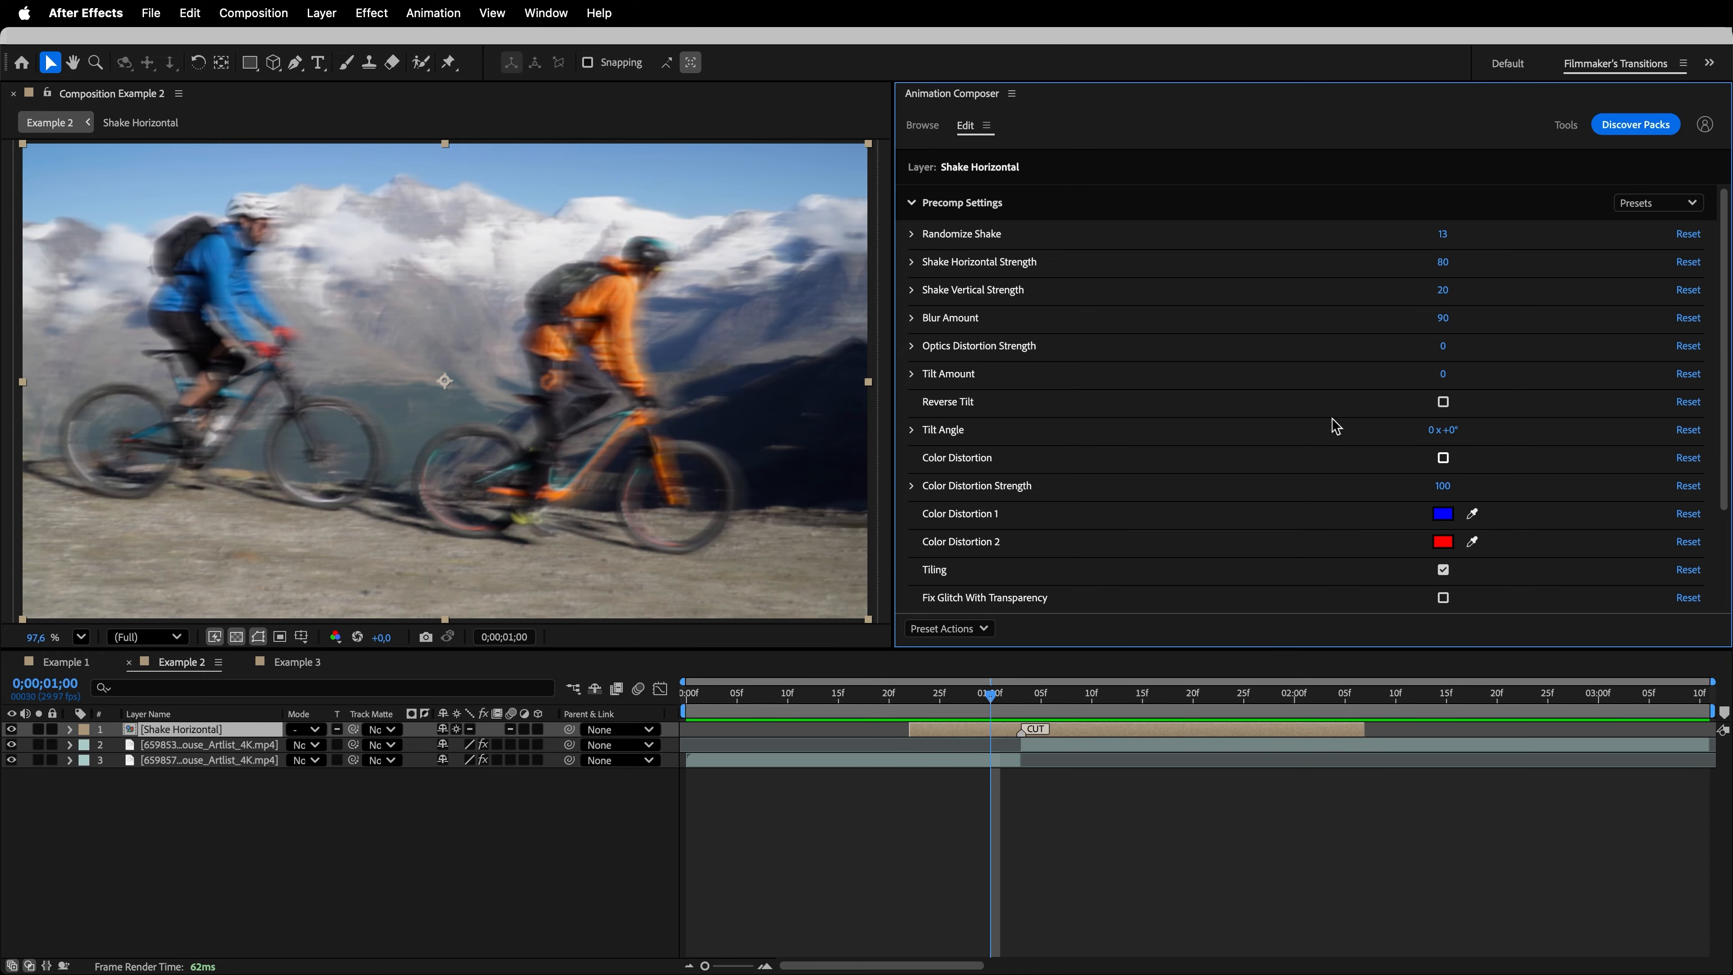
- Add the Organic Light Leak 8 transition above the Shake Horizontal layer
{"action": "left_click", "coordinate": [927, 130]}
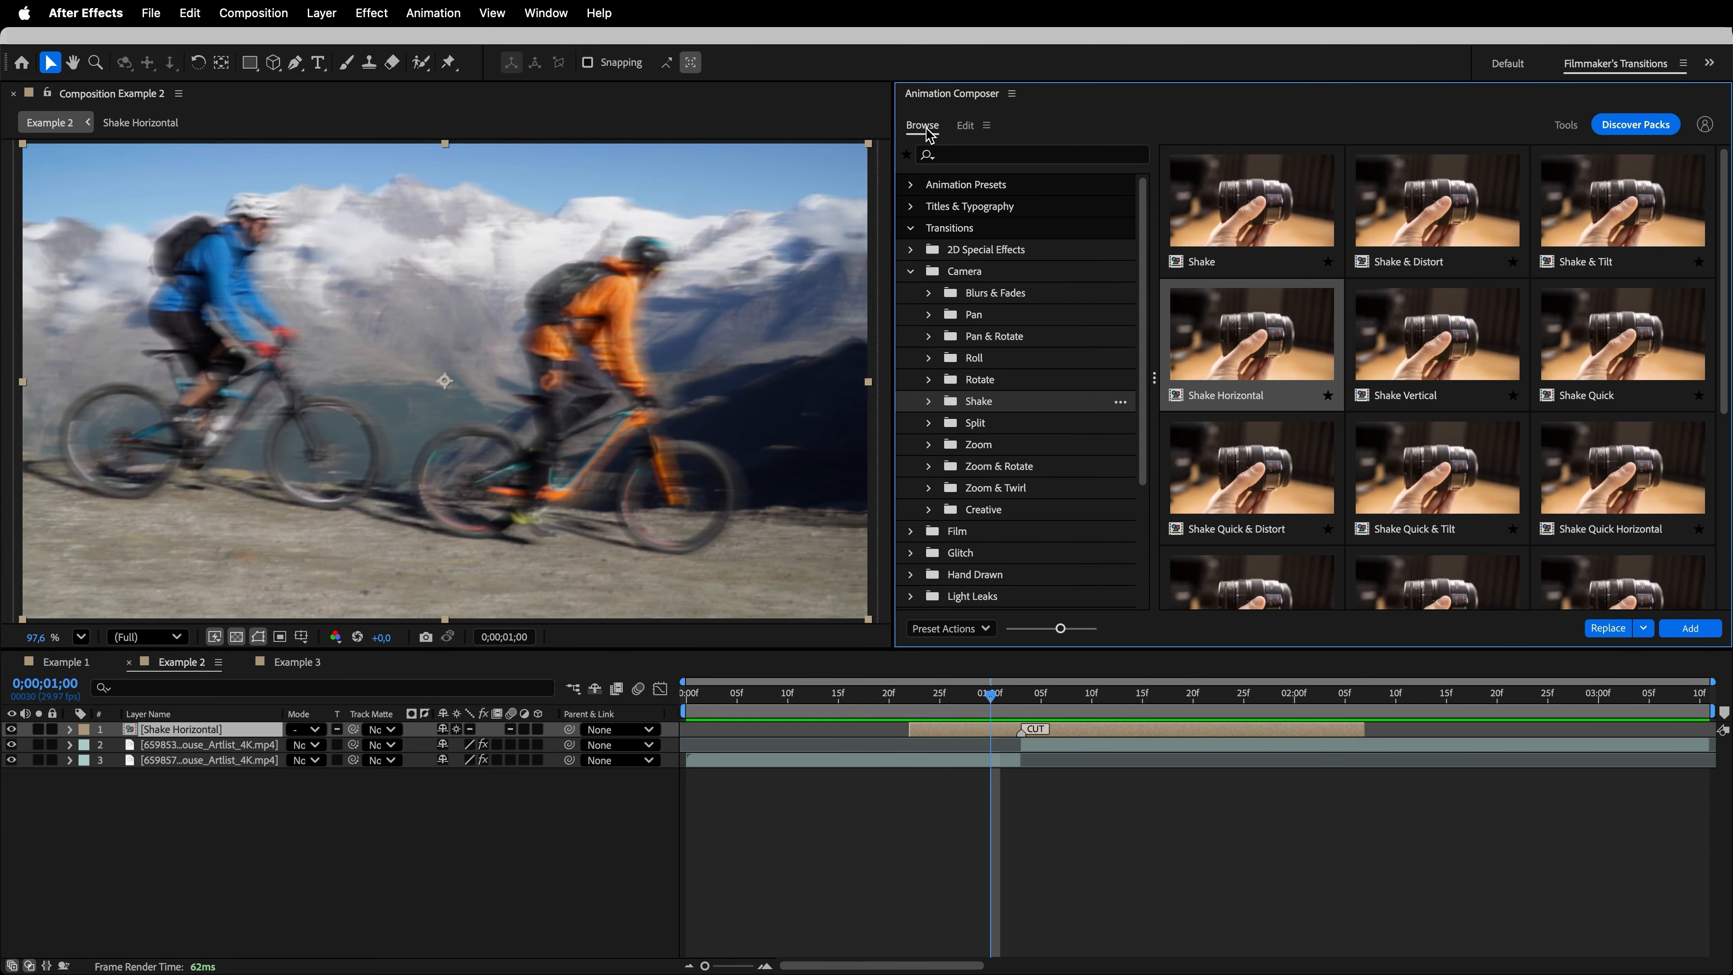
{"action": "left_click", "coordinate": [911, 271]}
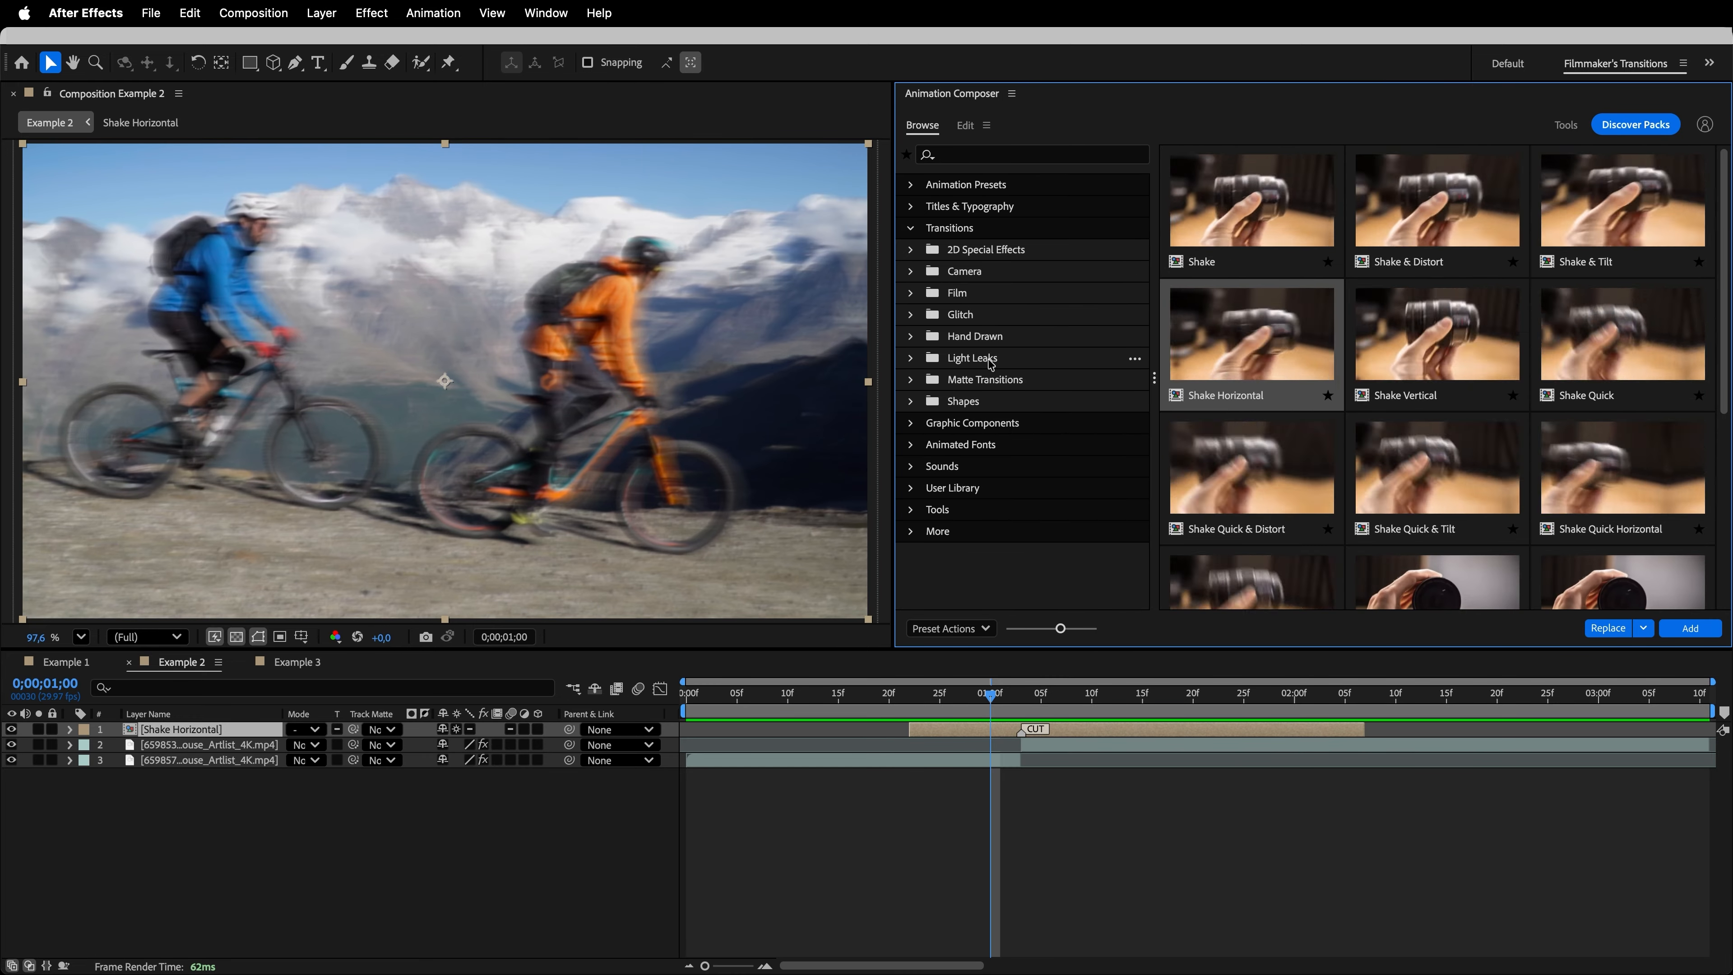
{"action": "left_click", "coordinate": [919, 360]}
{"action": "left_click", "coordinate": [912, 358]}
{"action": "left_click", "coordinate": [1000, 404]}
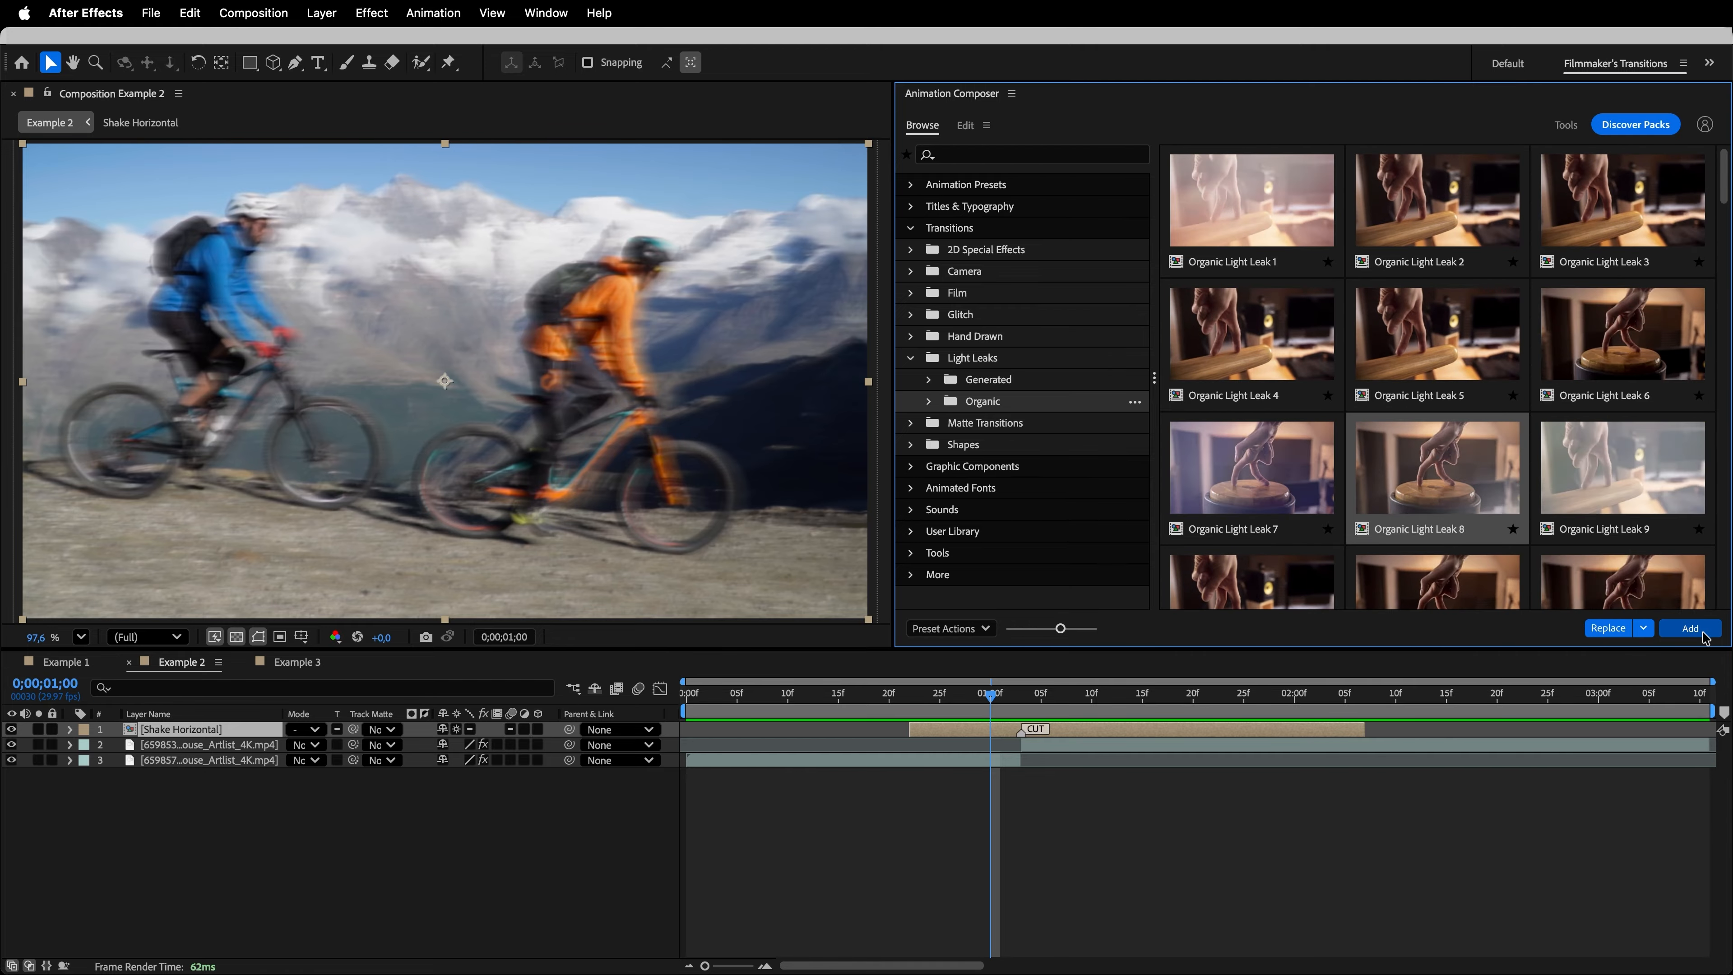
{"action": "left_click", "coordinate": [1690, 628]}
- Align the light leak's cut marker with the clips' cut, preview it, and shorten its start to match the shake layer's at 0;00;00;22
{"action": "left_click_drag", "start_coordinate": [1064, 737], "coordinate": [1089, 738]}
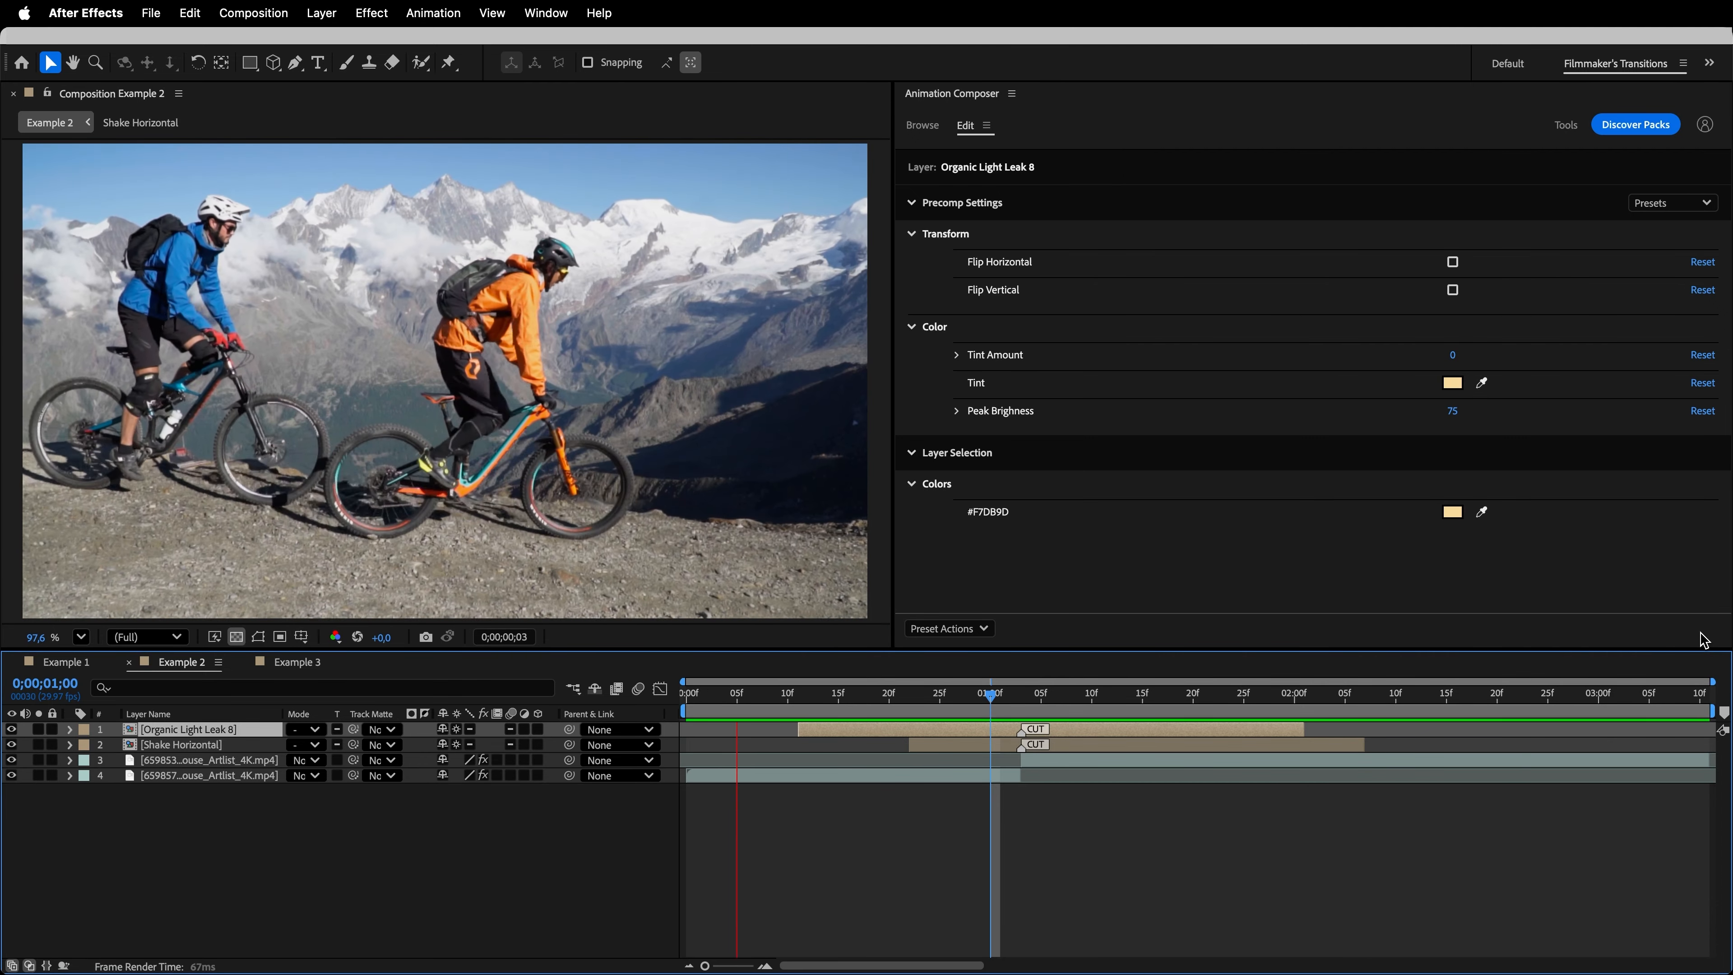
{"action": "key", "text": "space"}
{"action": "left_click_drag", "start_coordinate": [806, 737], "coordinate": [915, 746]}
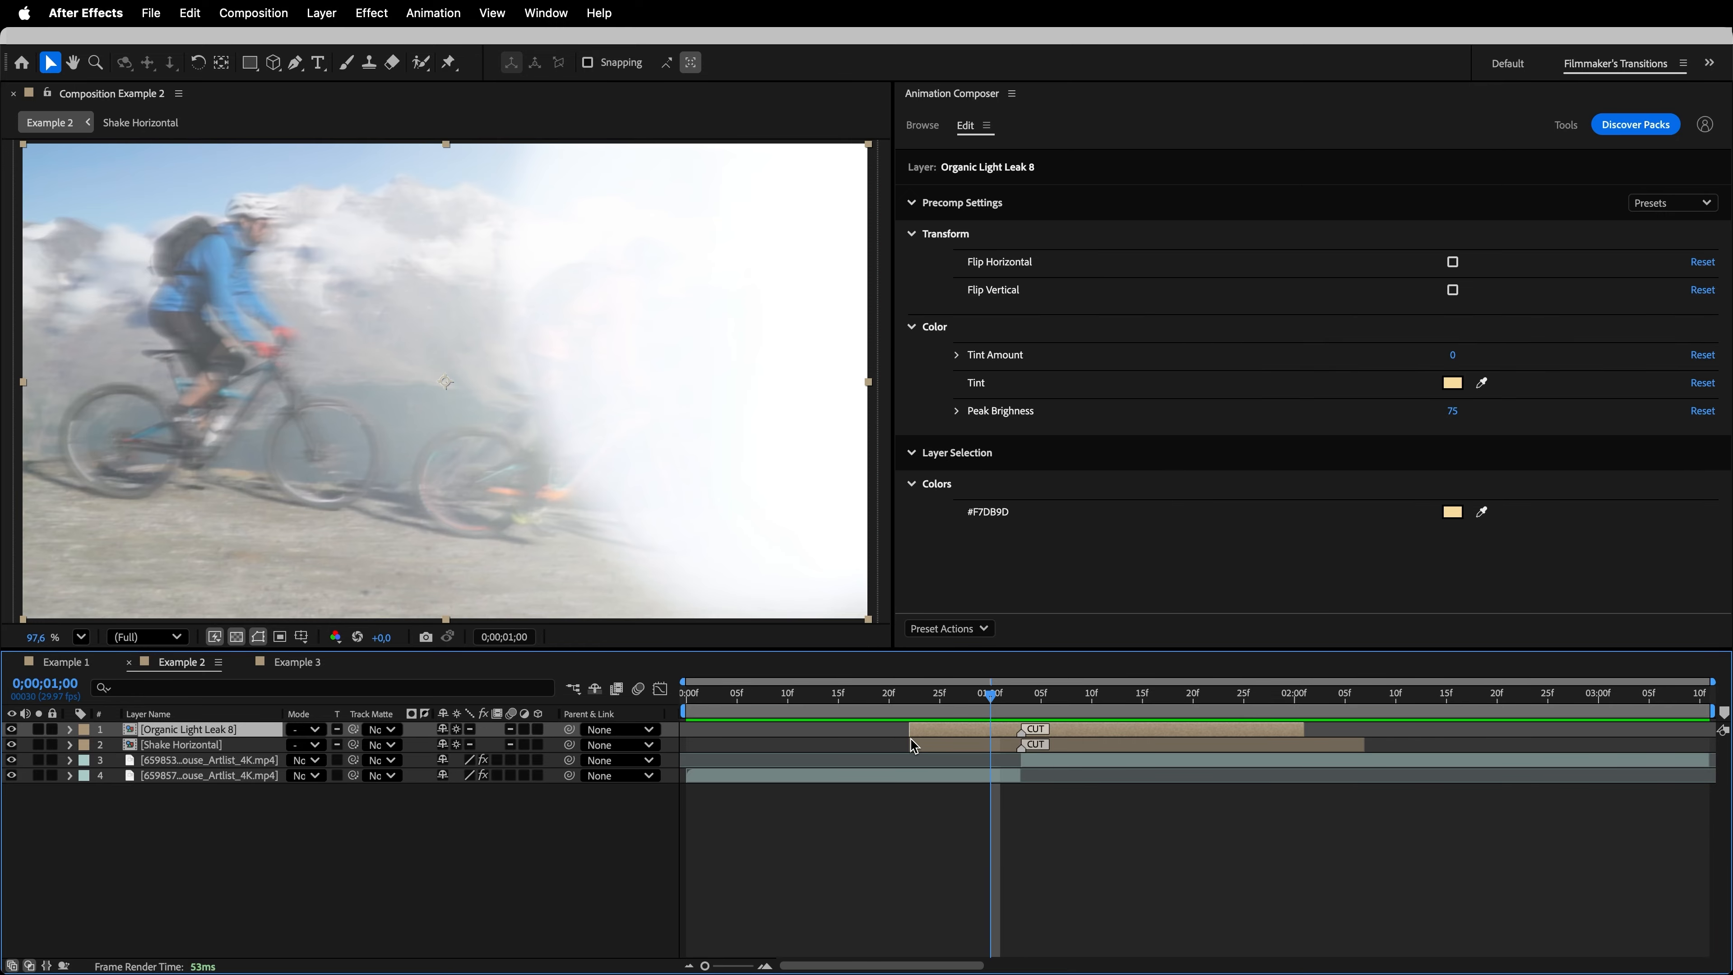
- Extend the end of the Organic Light Leak 8 layer to about 0;00;02;15 and preview the longer transition
{"action": "left_click_drag", "start_coordinate": [998, 703], "coordinate": [1148, 703]}
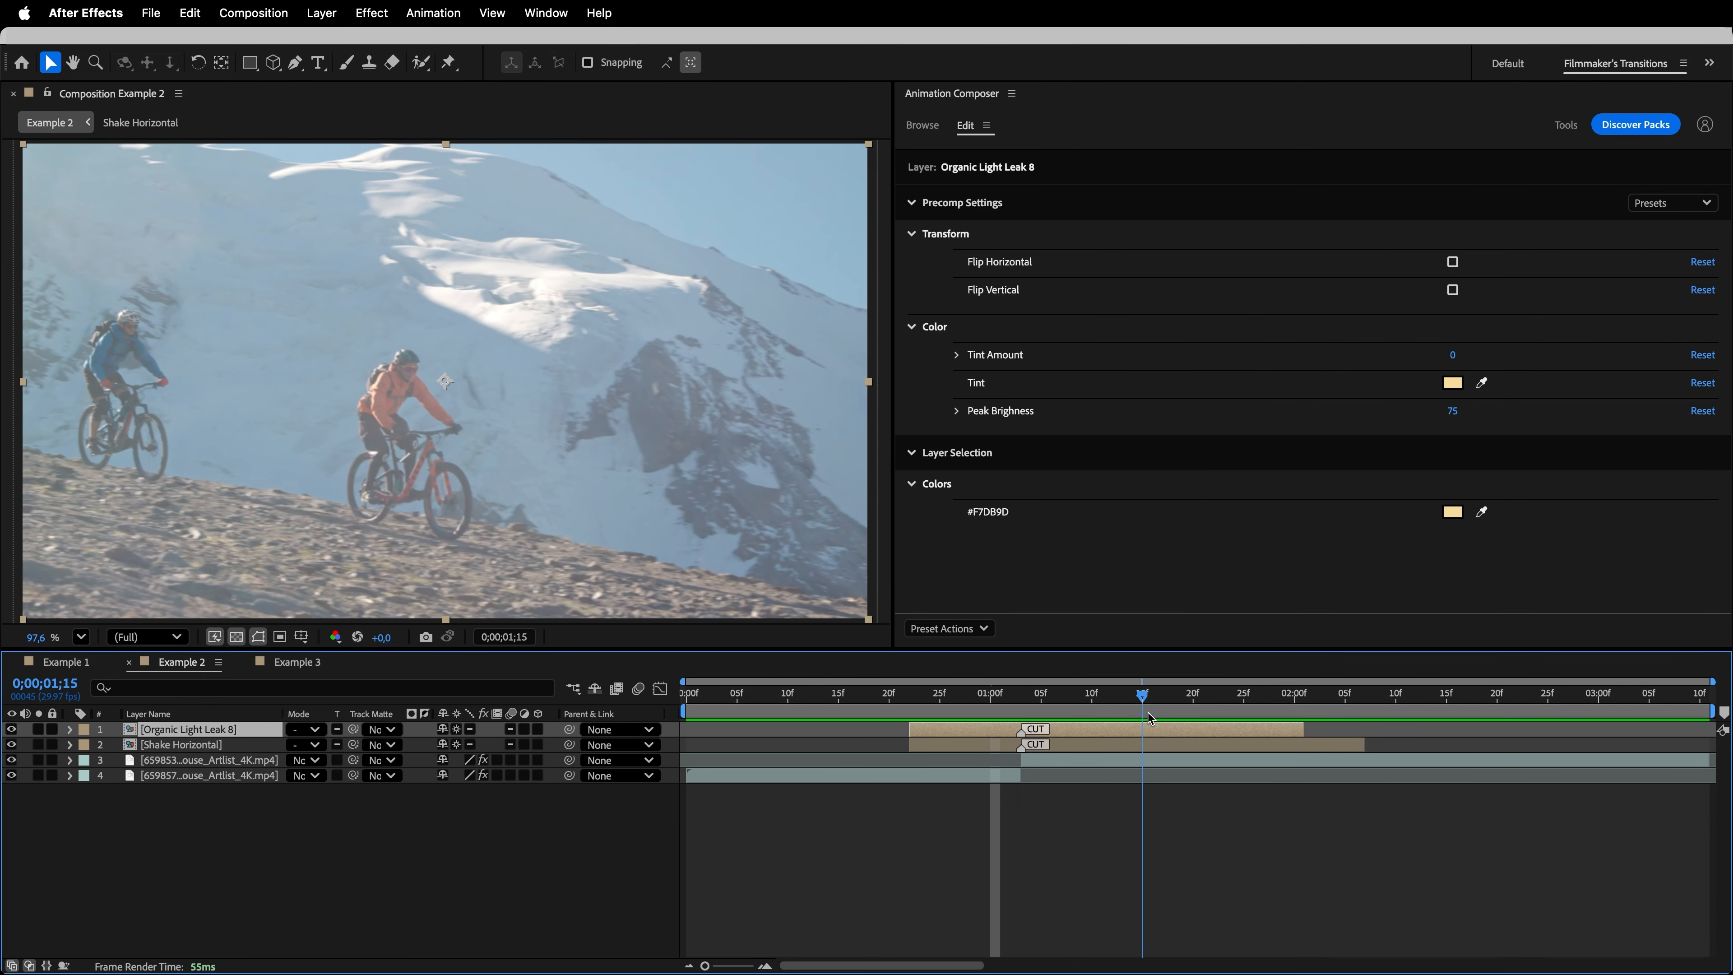
{"action": "left_click_drag", "start_coordinate": [1303, 729], "coordinate": [1446, 750]}
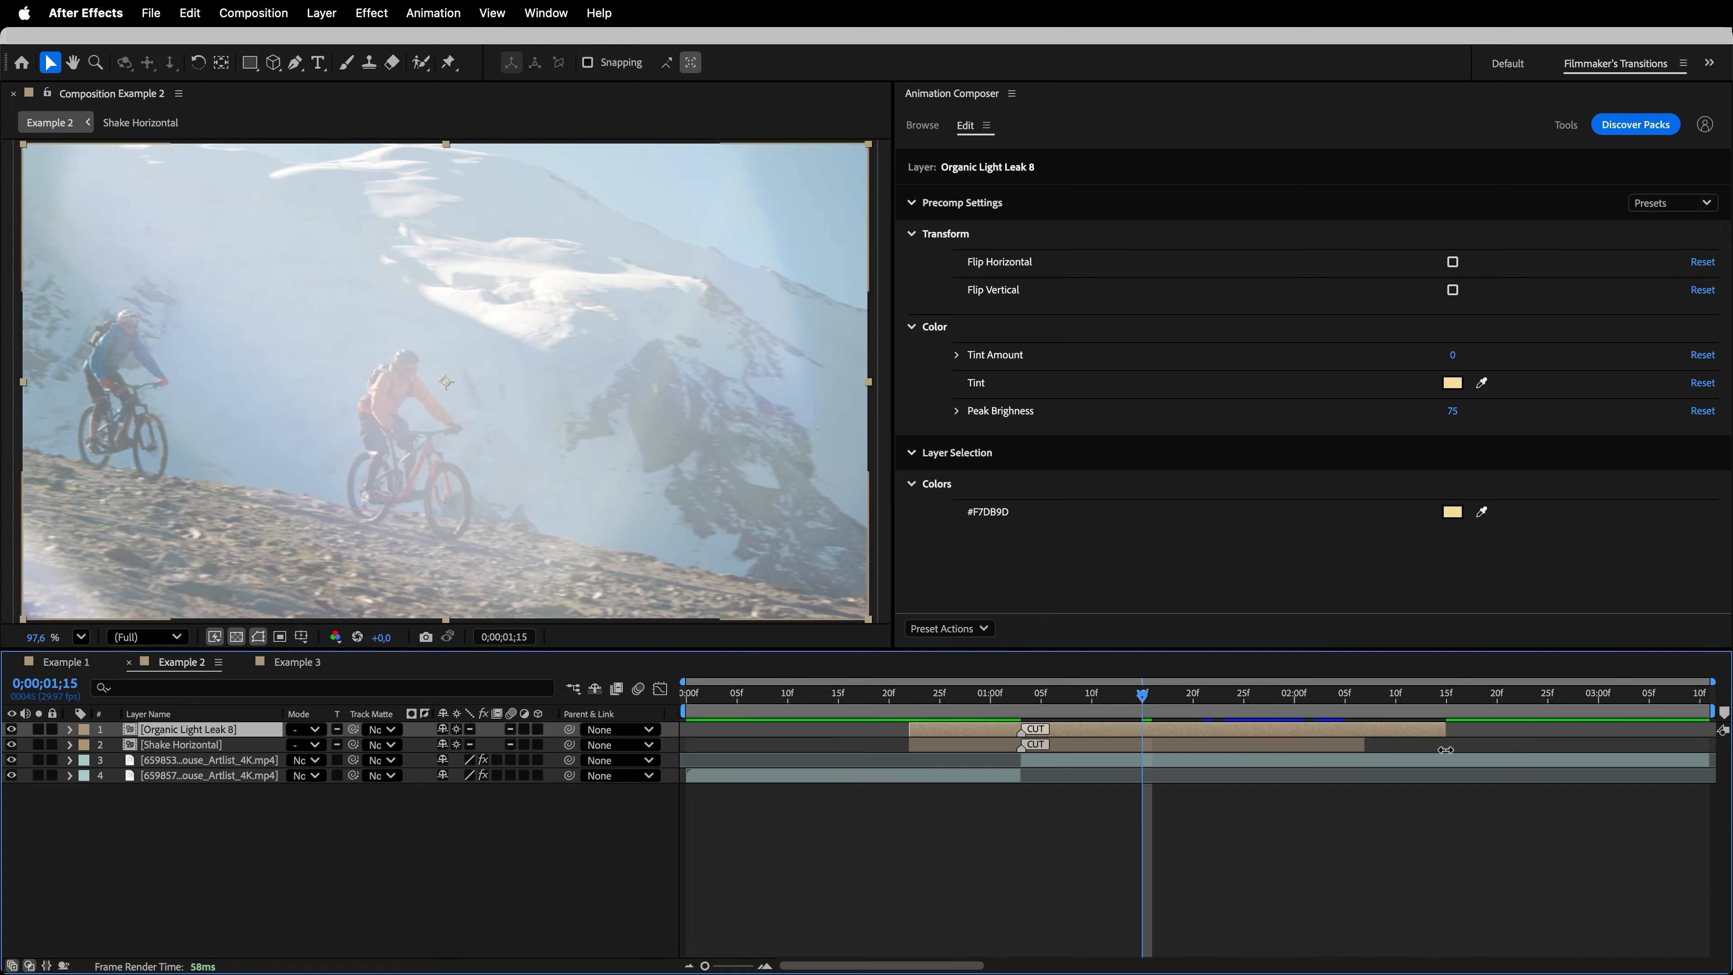
{"action": "key", "text": "space"}
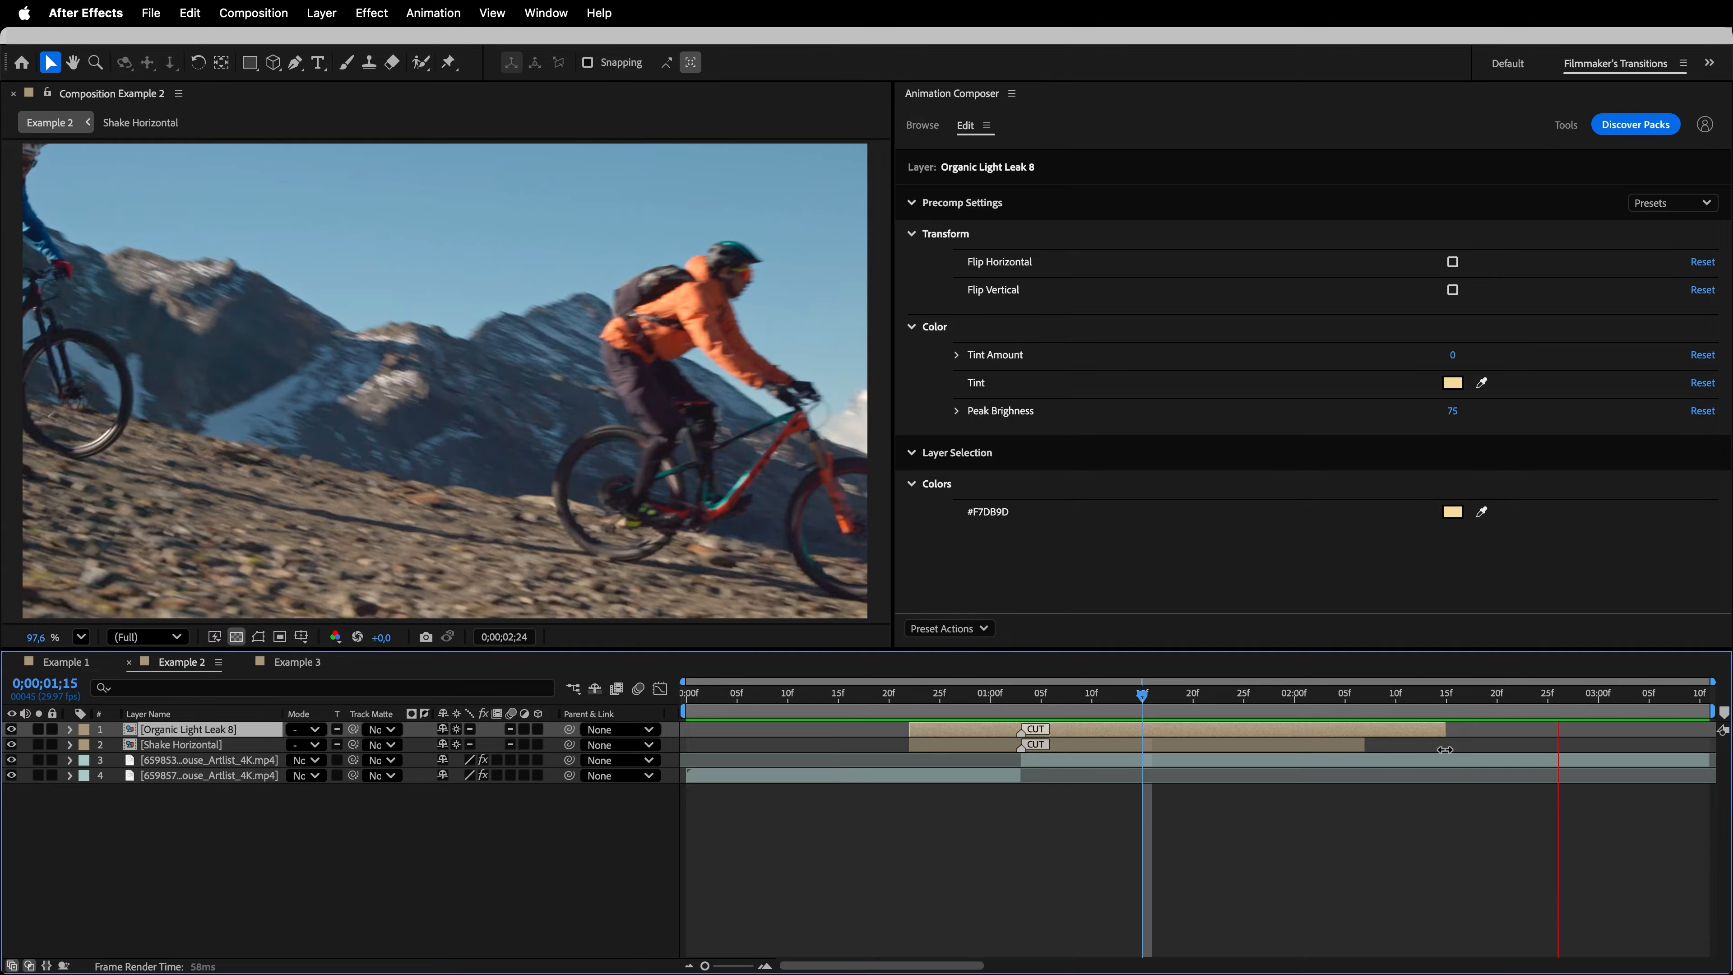
{"action": "key", "text": "space"}
- With the current time at 0;00;01;00, lower the Organic Light Leak 8 layer's opacity to about 91%
{"action": "left_click_drag", "start_coordinate": [1152, 714], "coordinate": [998, 729]}
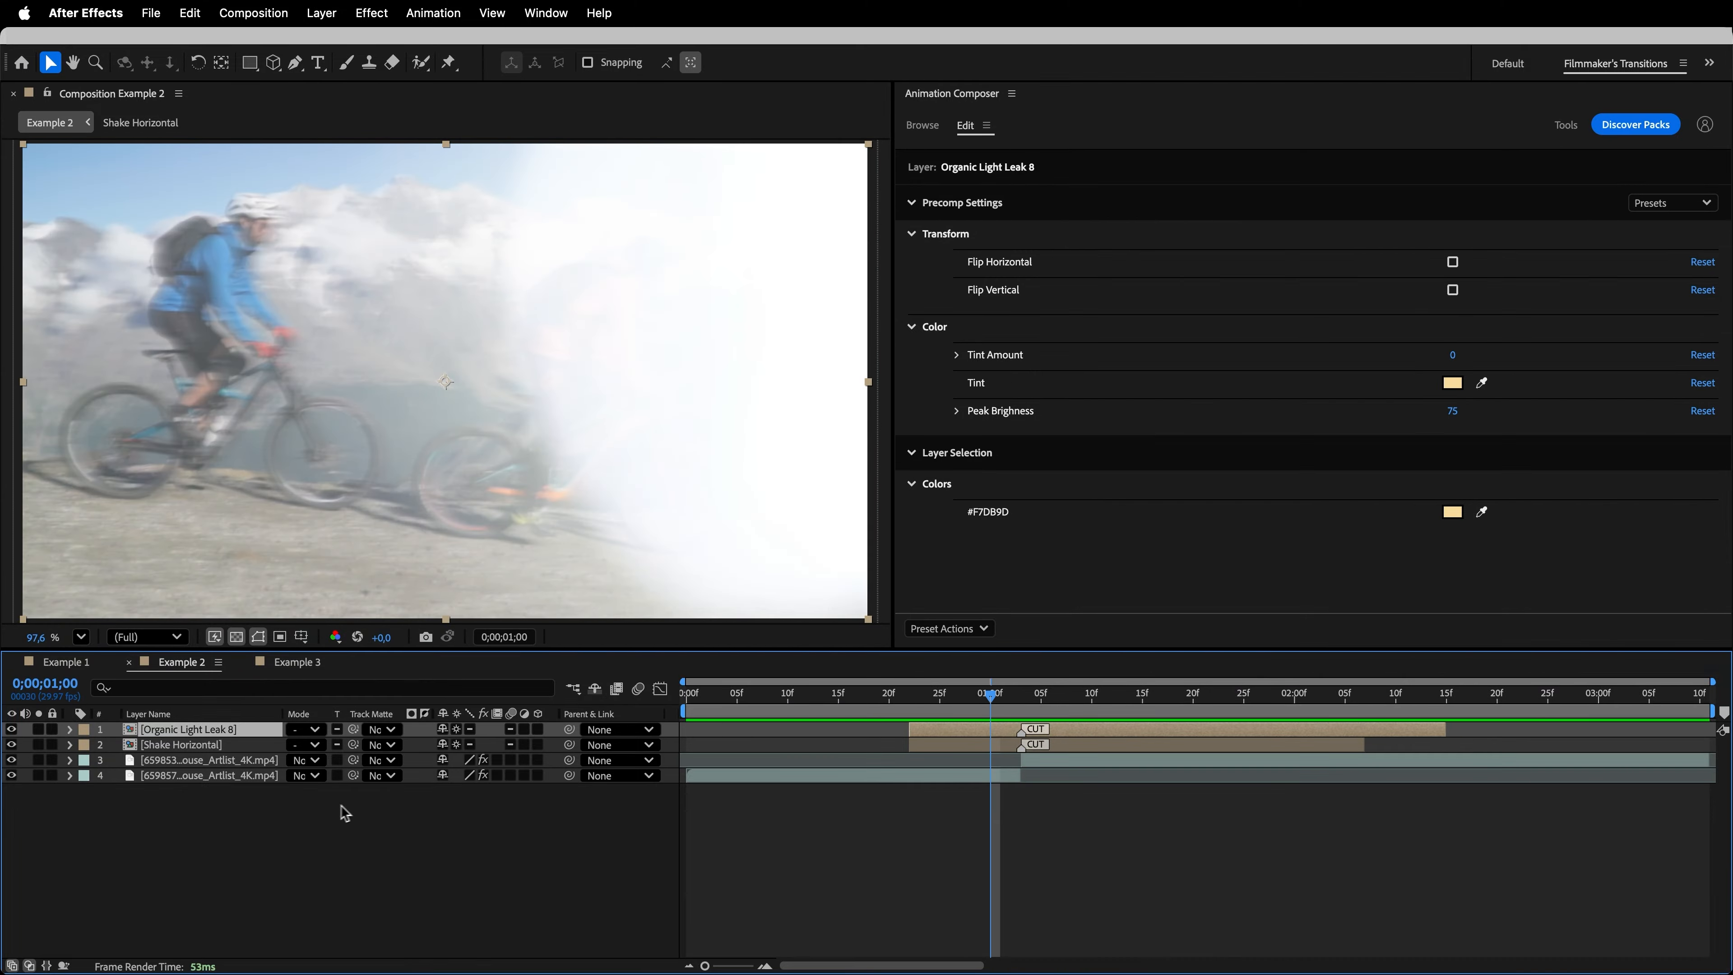
{"action": "left_click", "coordinate": [69, 730]}
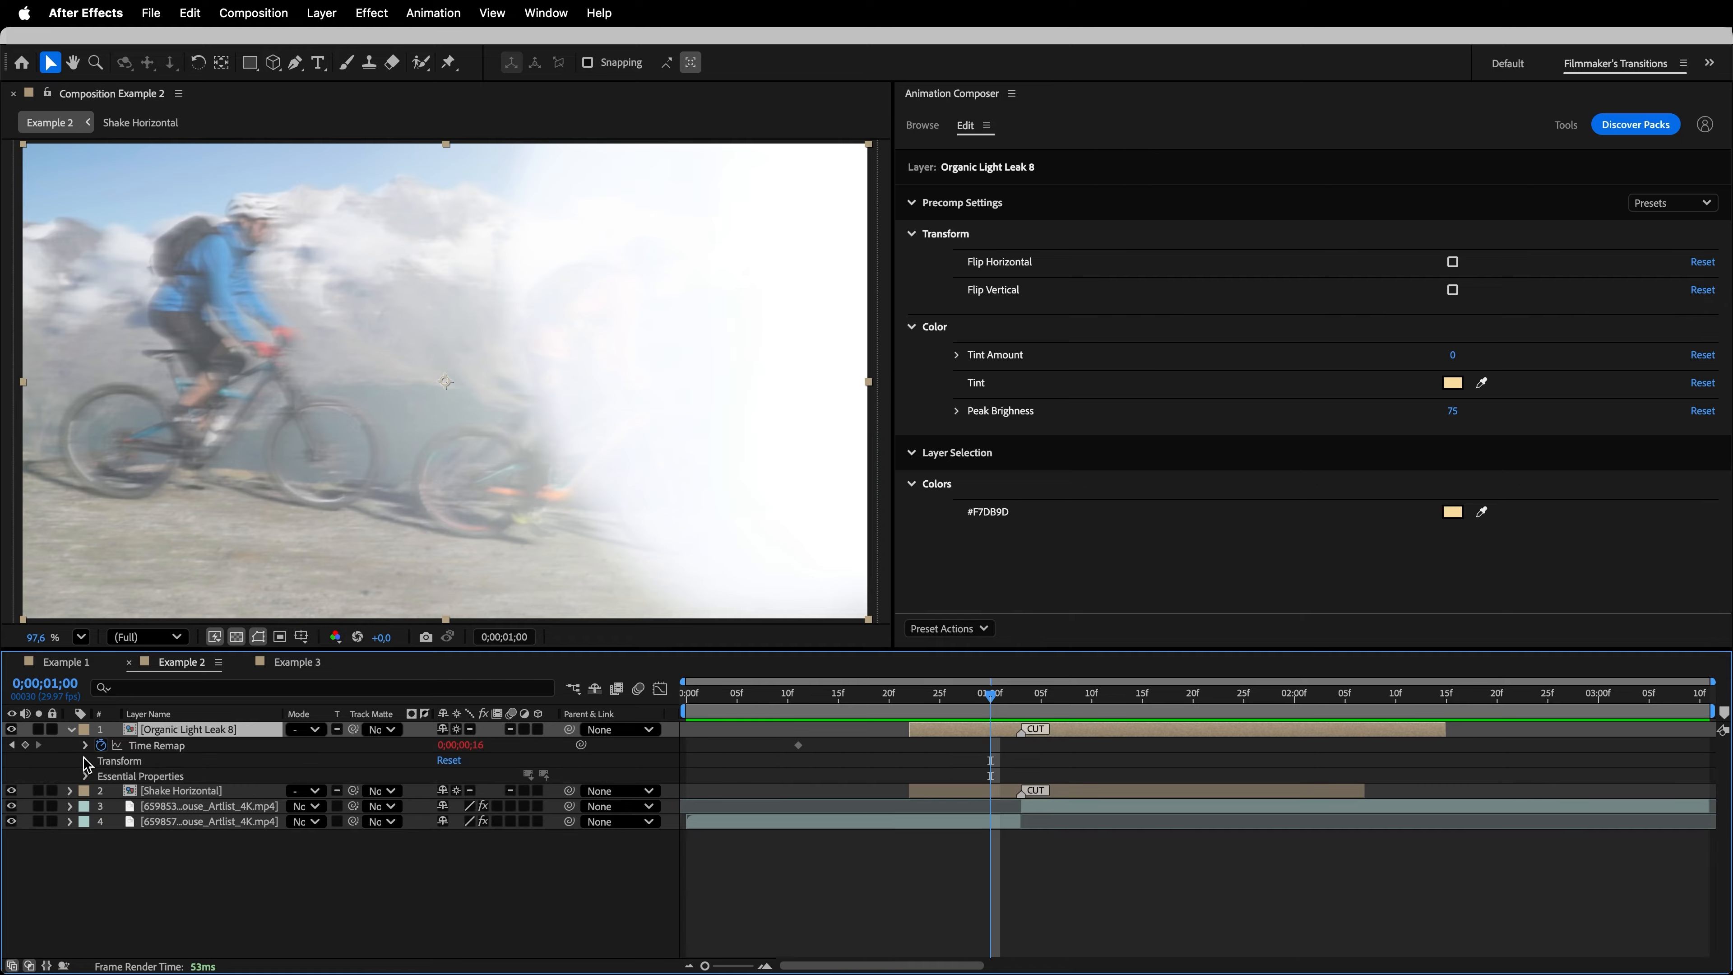
{"action": "left_click", "coordinate": [85, 761]}
{"action": "left_click", "coordinate": [448, 840]}
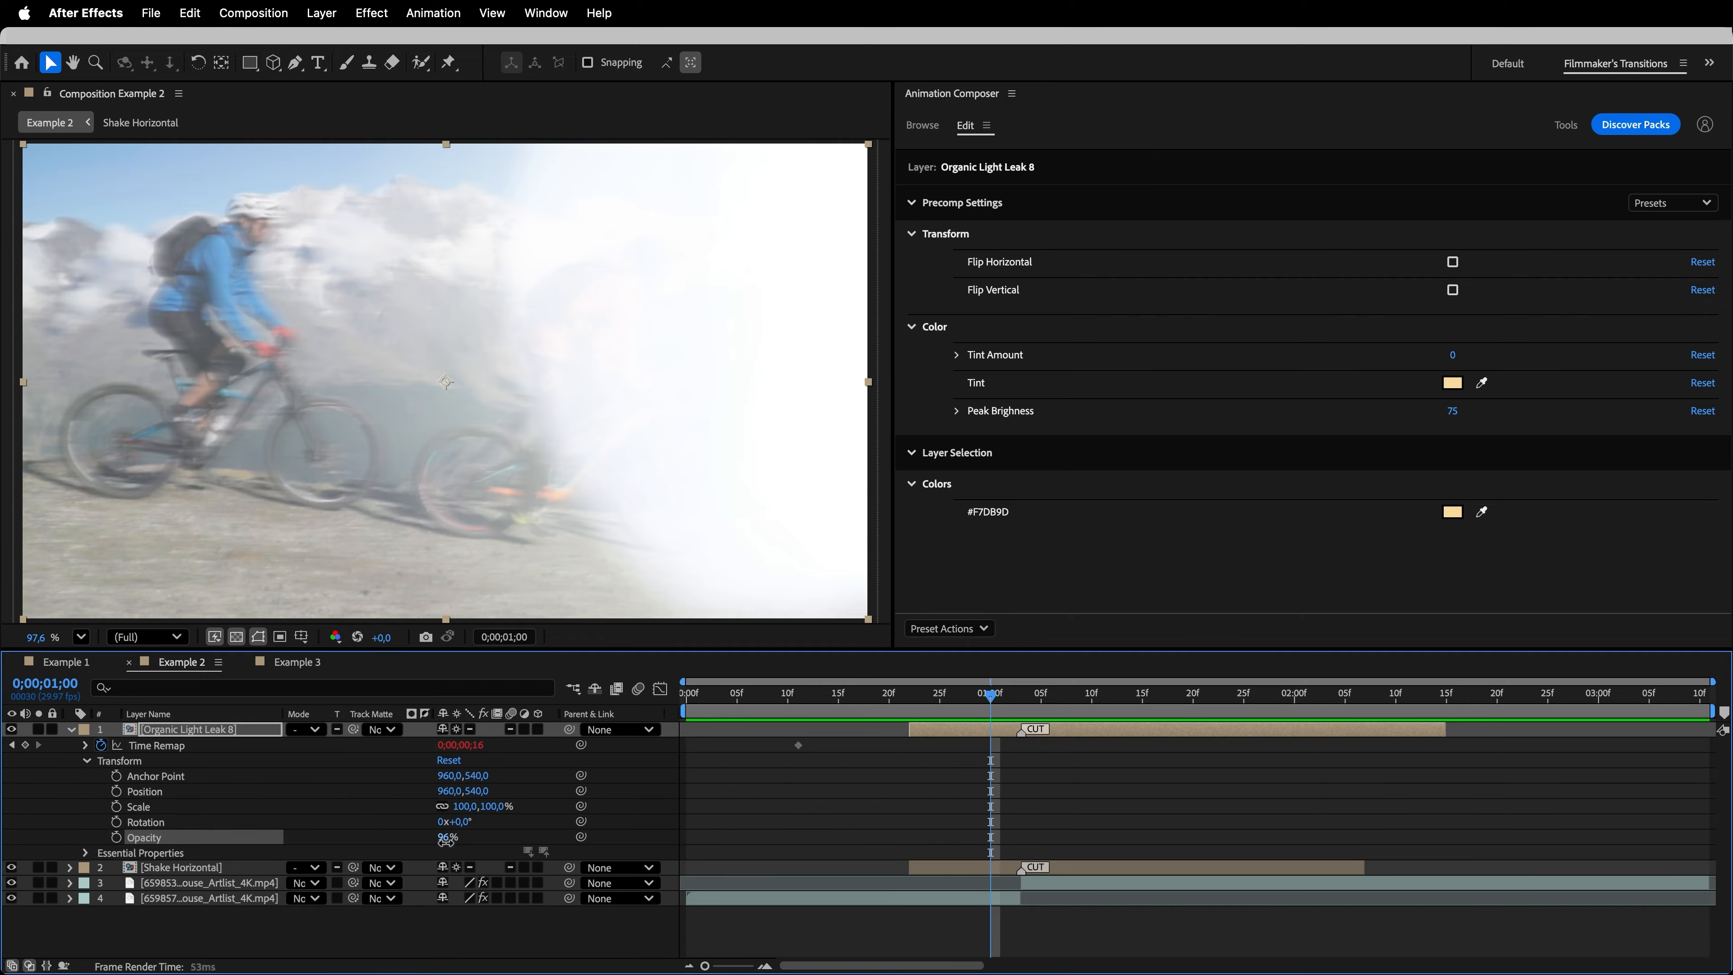
{"action": "left_click_drag", "start_coordinate": [447, 840], "coordinate": [440, 843]}
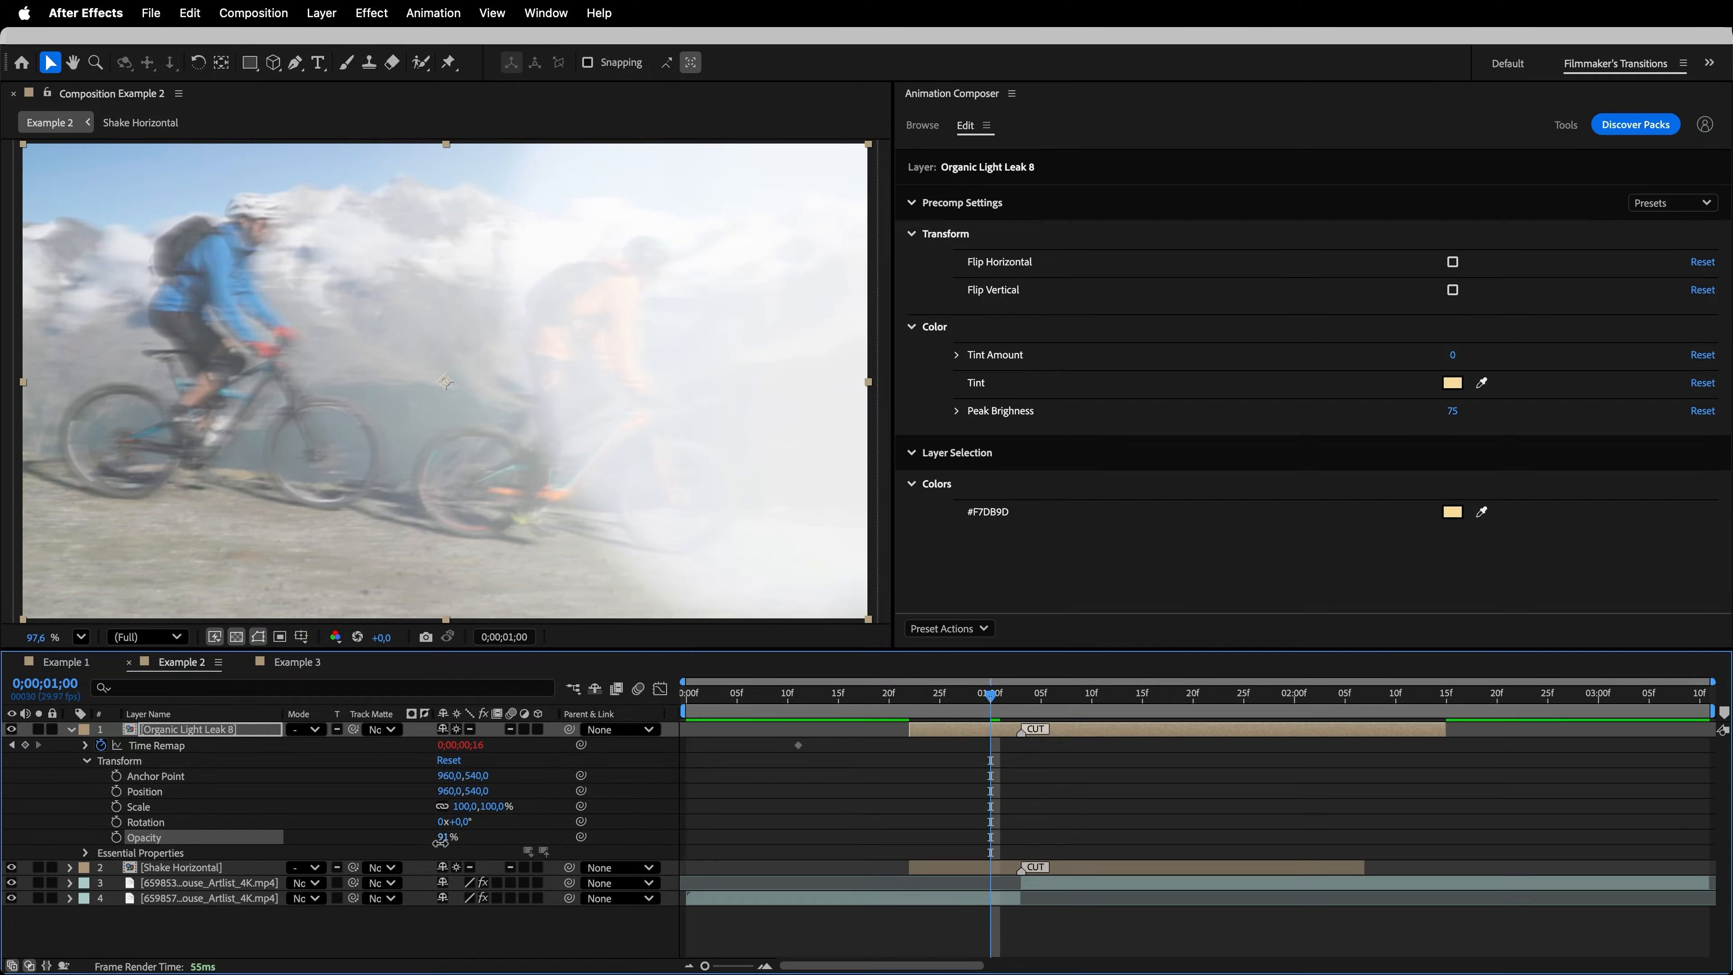
- Preview the Example 3 clips, add the Simple Zoom In-to-Out camera transition at their cut at 0;00;01;00, and play it back
{"action": "key", "text": "space"}
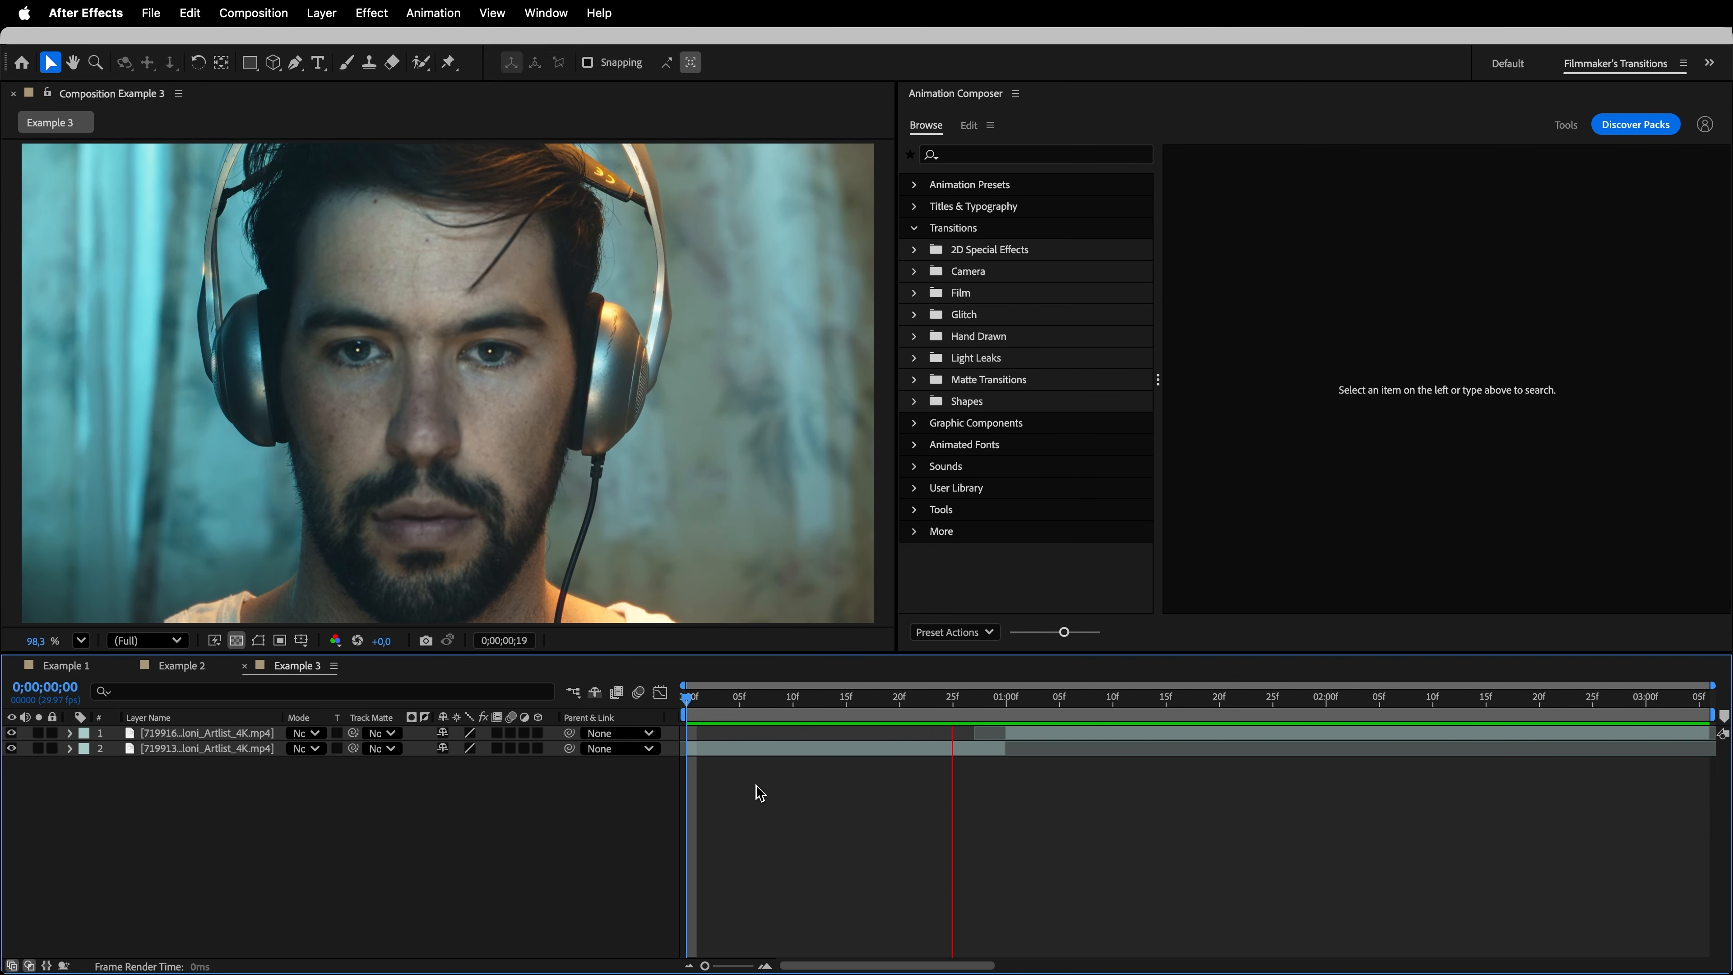
{"action": "key", "text": "space"}
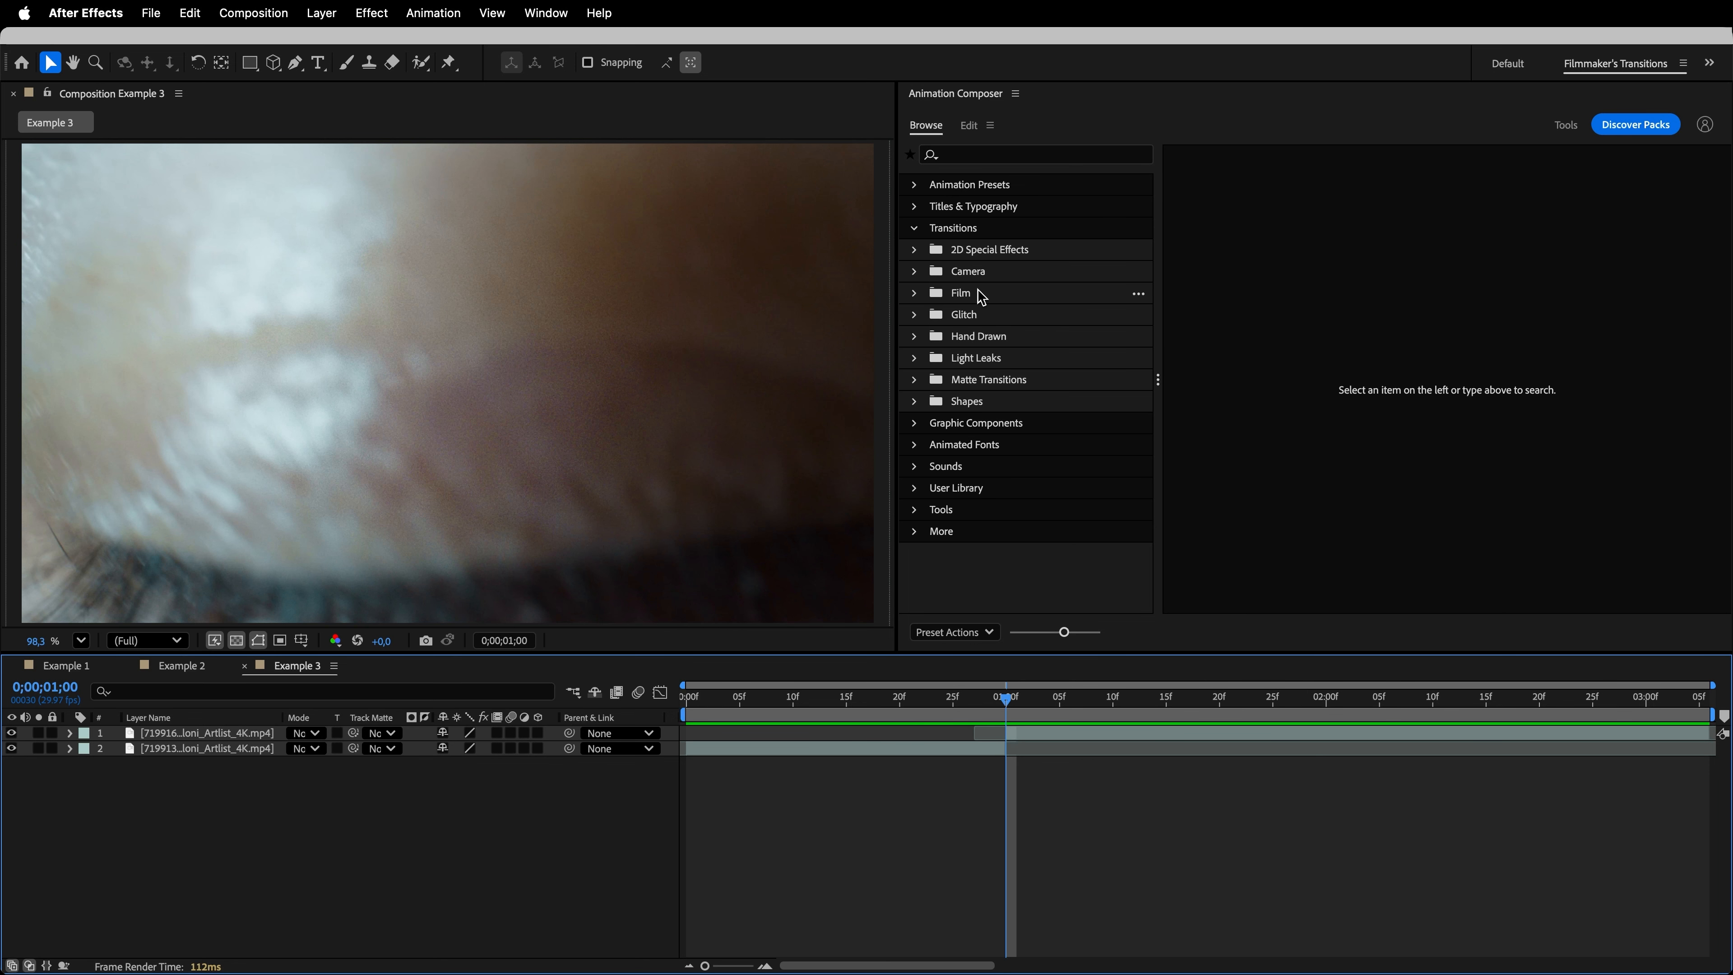
{"action": "left_click", "coordinate": [969, 272]}
{"action": "left_click", "coordinate": [914, 271]}
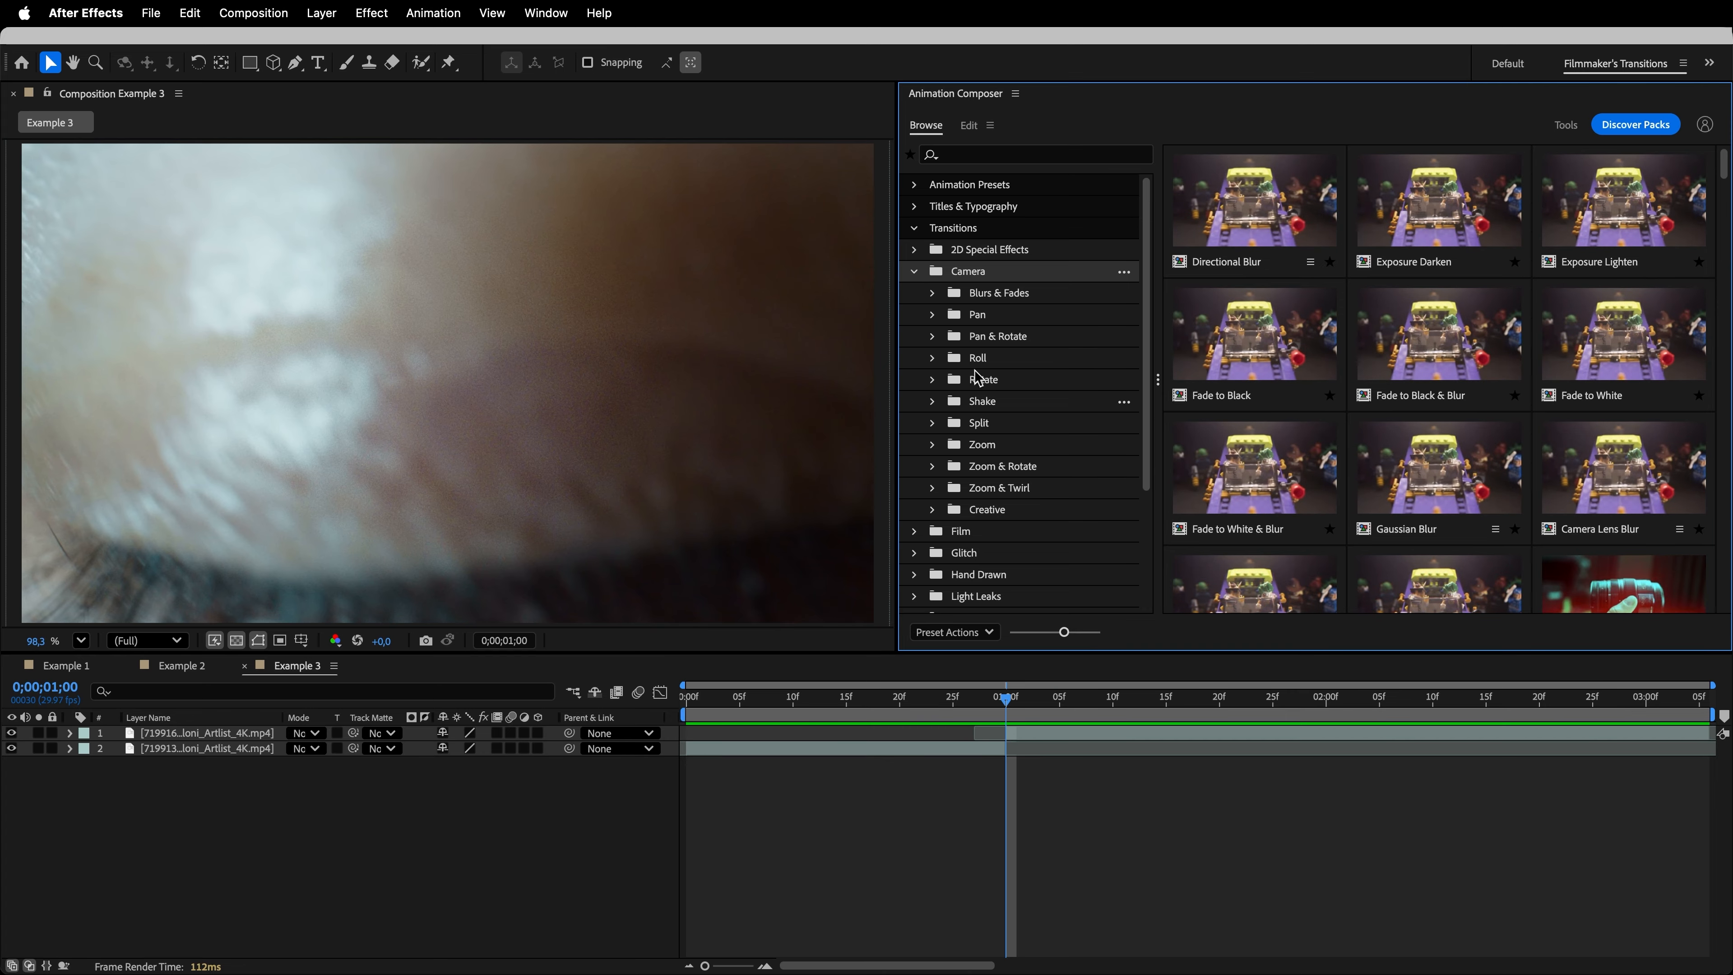
{"action": "left_click", "coordinate": [996, 448]}
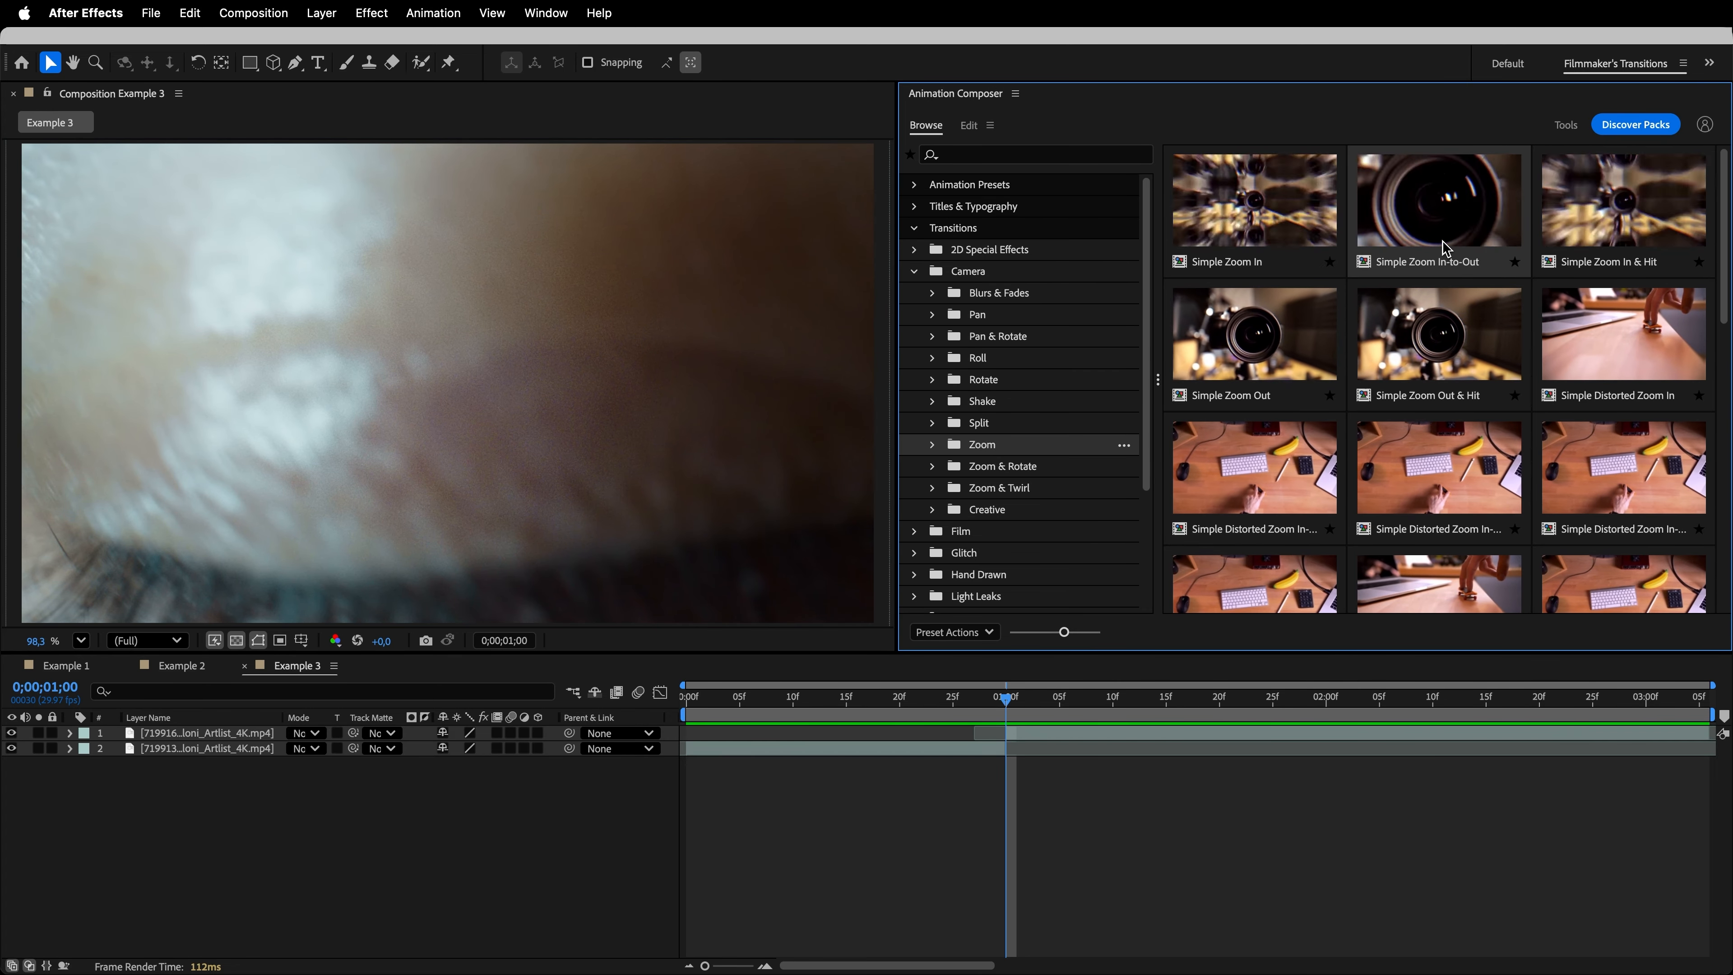
{"action": "left_click", "coordinate": [1439, 260]}
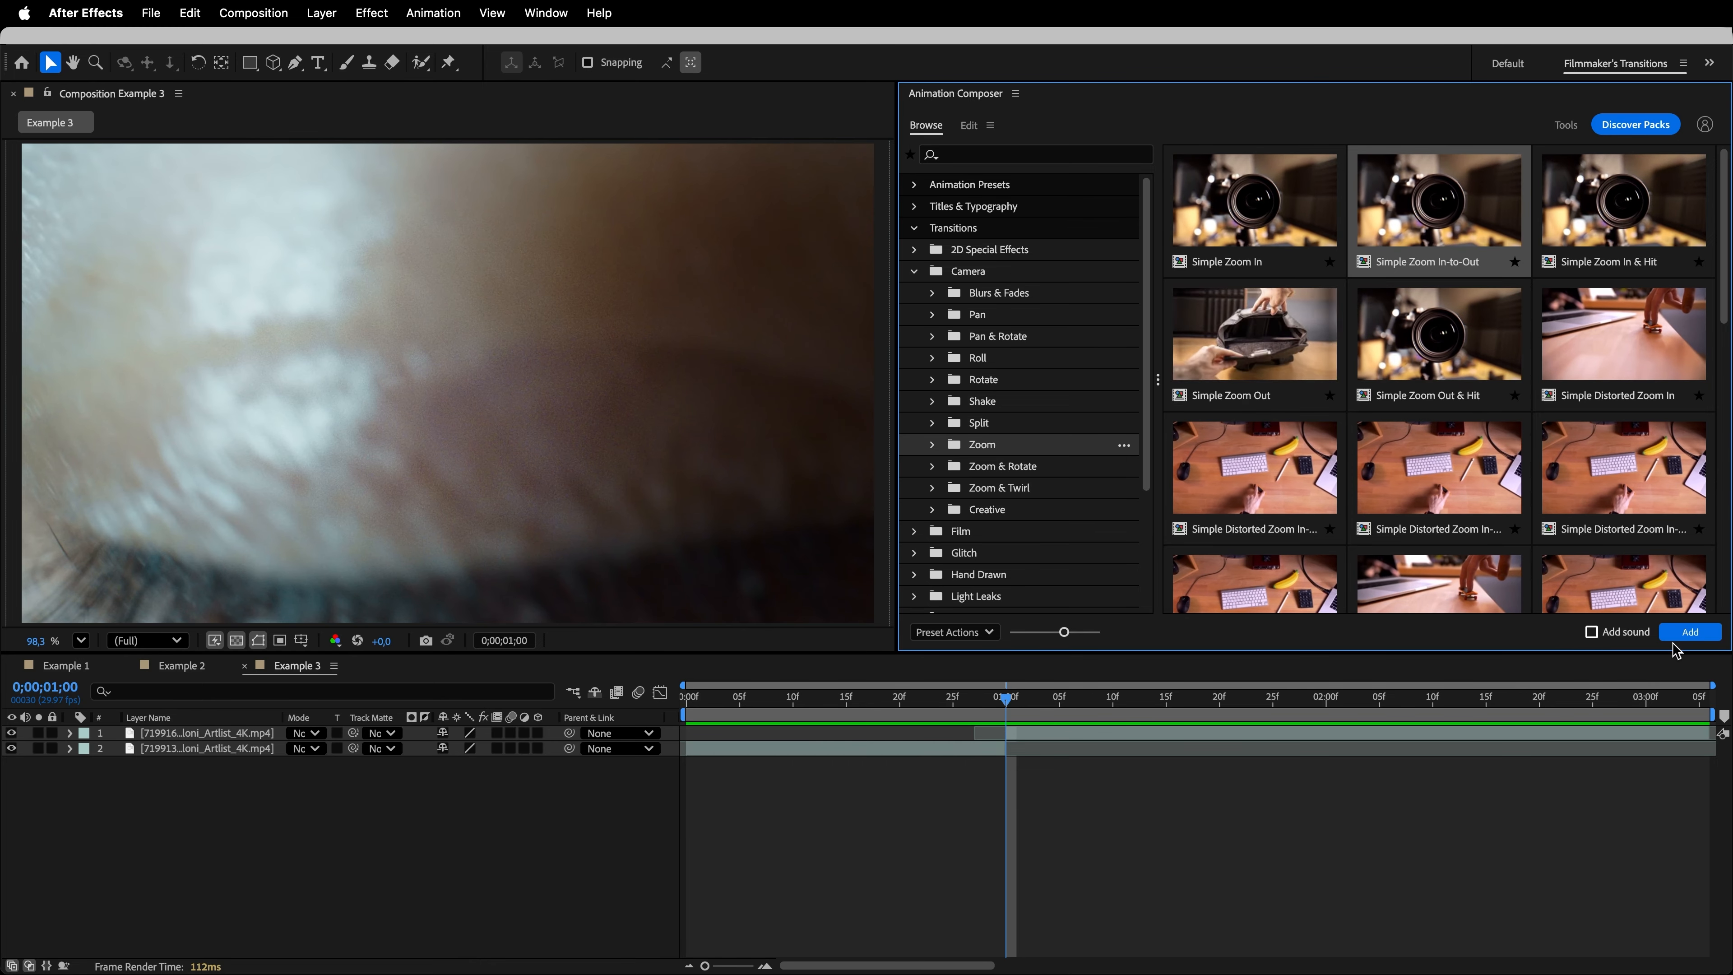
{"action": "left_click", "coordinate": [1688, 632]}
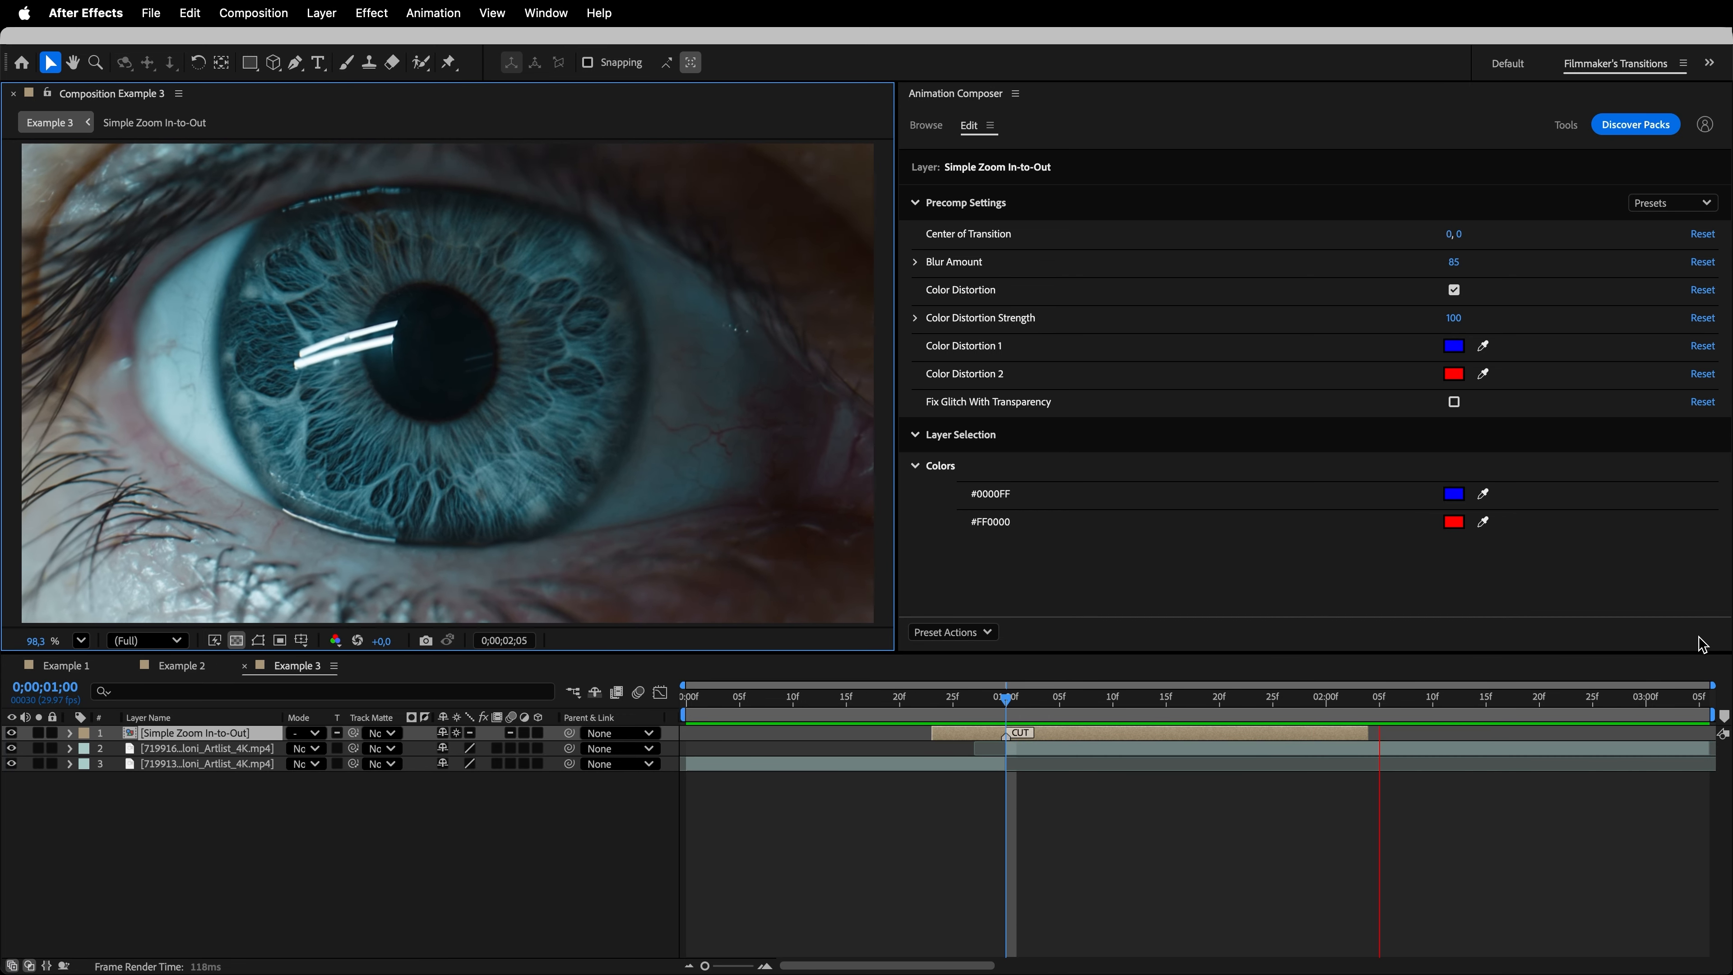
{"action": "key", "text": "space"}
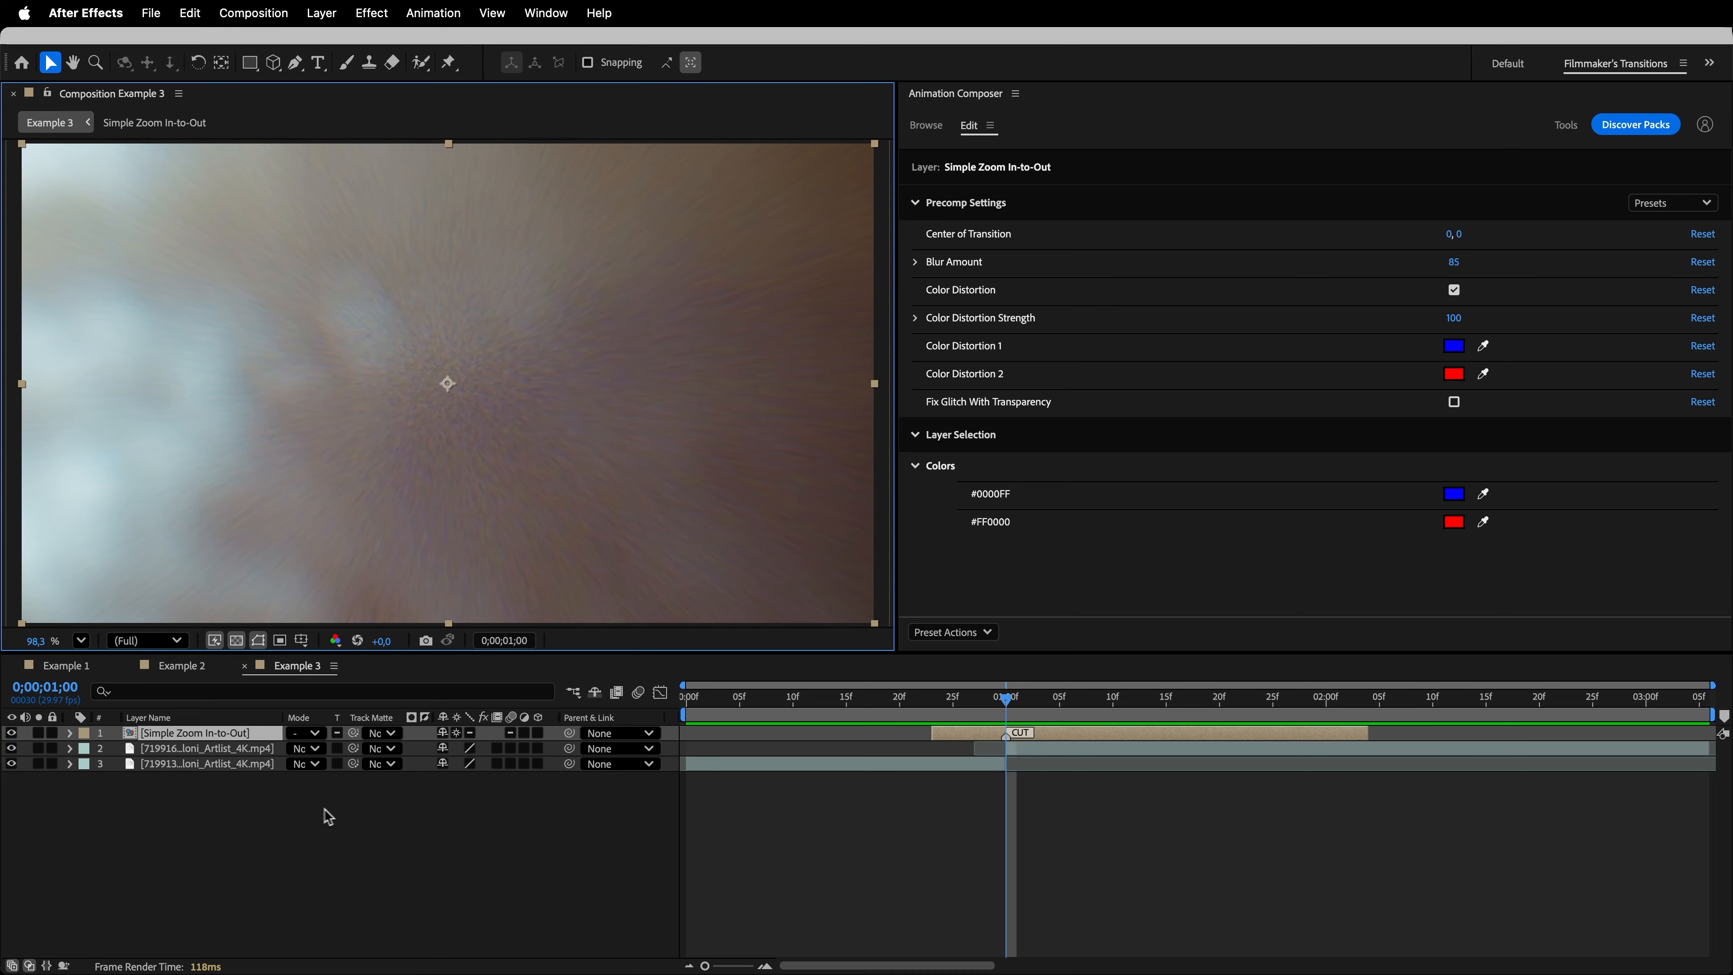
- Add Anchor Point and Position keyframes to the Simple Zoom In-to-Out layer at 0;00;01;00
{"action": "left_click", "coordinate": [71, 733]}
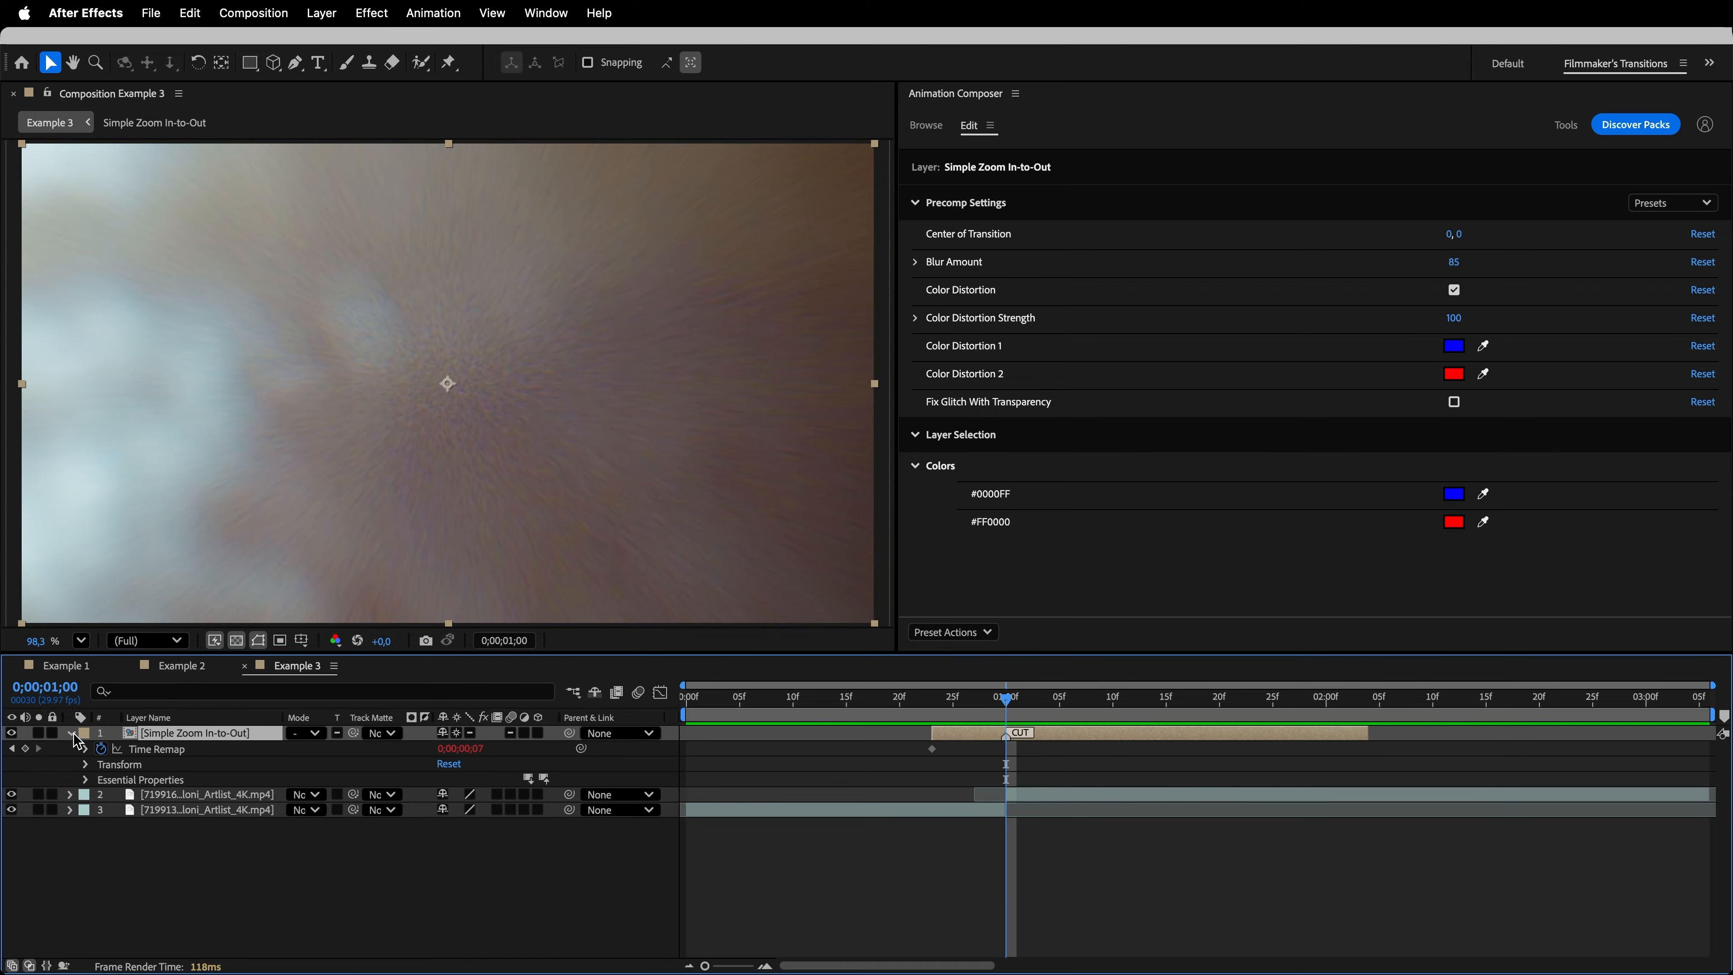
{"action": "left_click", "coordinate": [85, 765]}
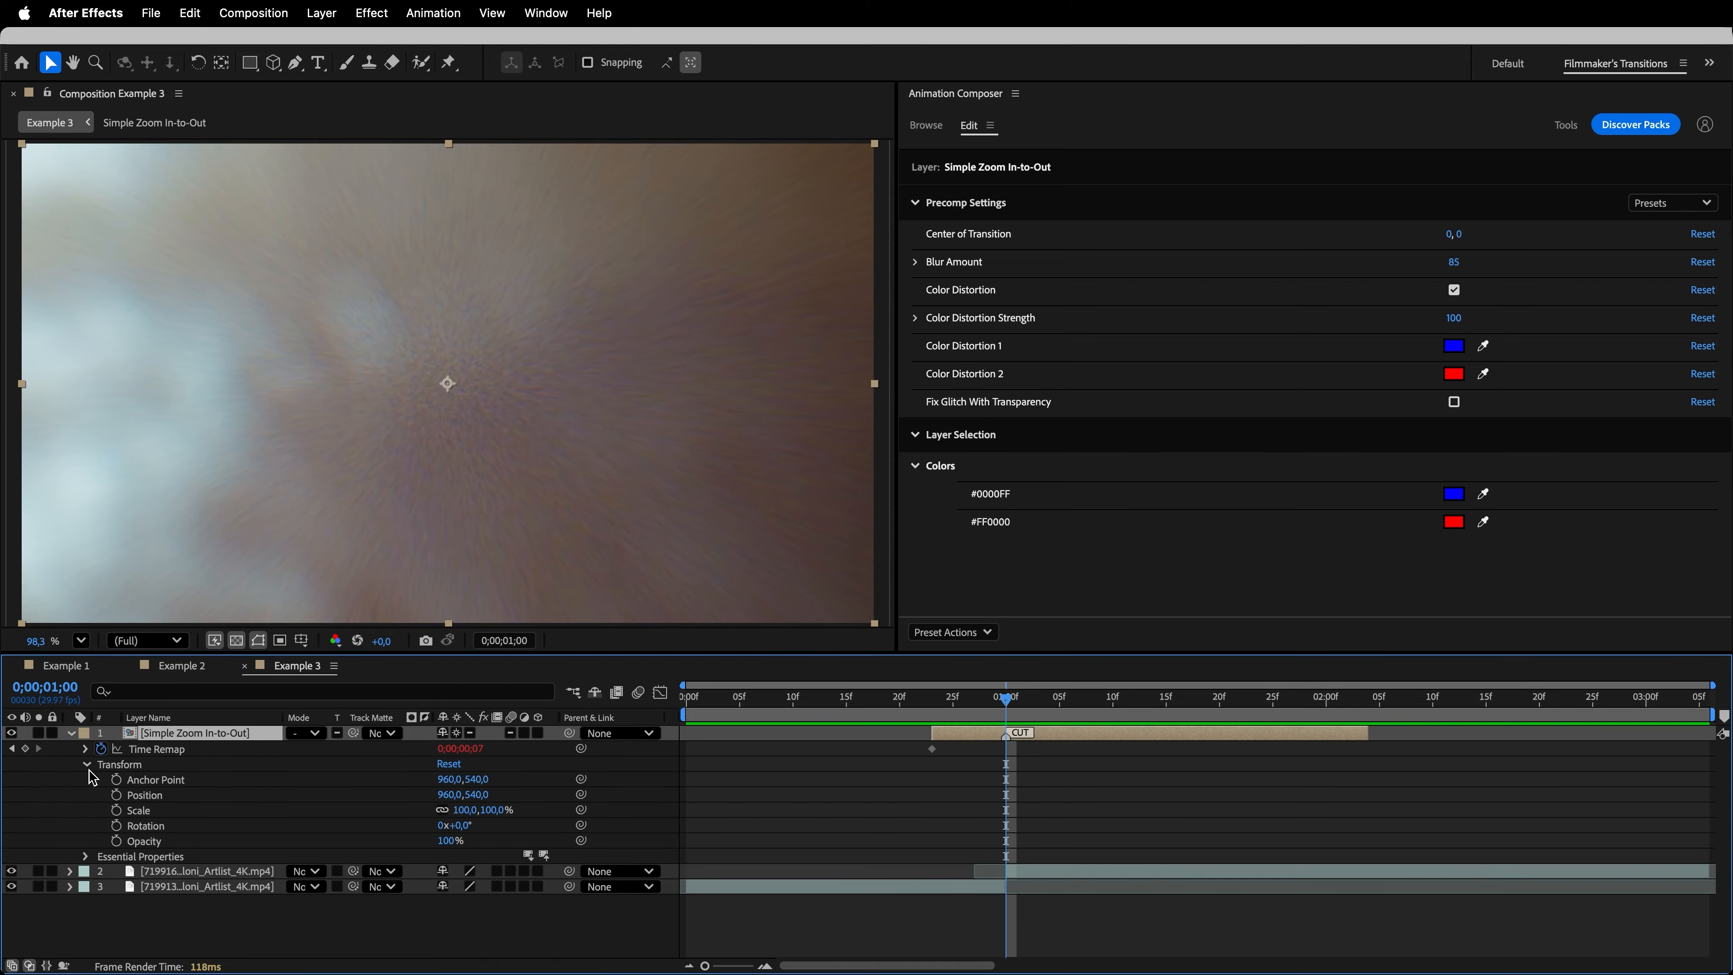
{"action": "left_click", "coordinate": [117, 779]}
{"action": "left_click", "coordinate": [117, 796]}
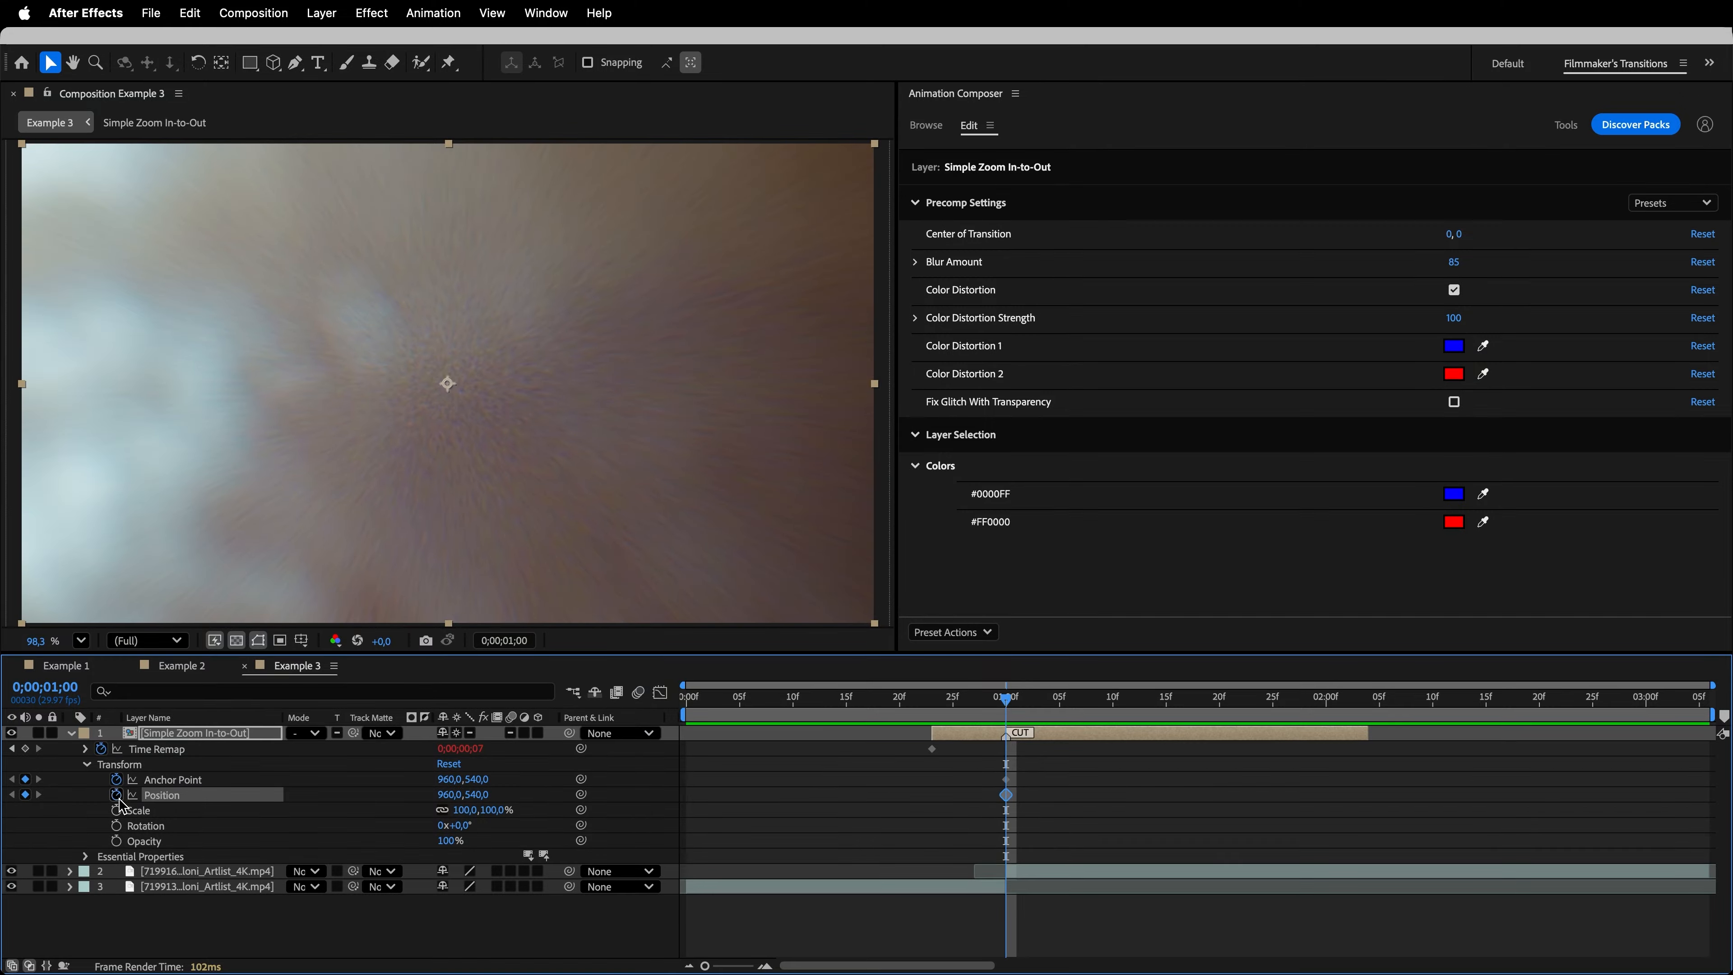